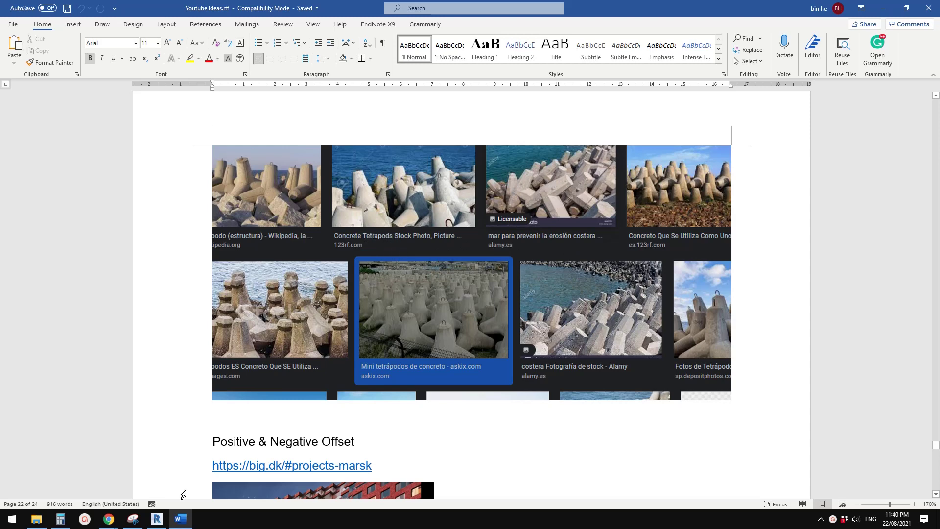
# - Switch to Revit and close the open Family2 without saving its changes
pyautogui.click(158, 518)
pyautogui.moveTo(420, 271); pyautogui.dragTo(420, 249, button='middle')
pyautogui.click(212, 90)
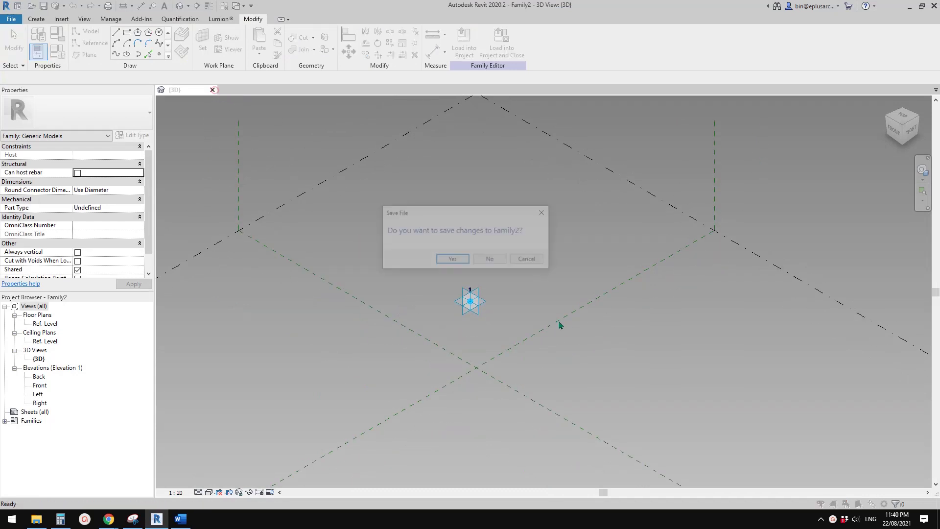
pyautogui.click(489, 260)
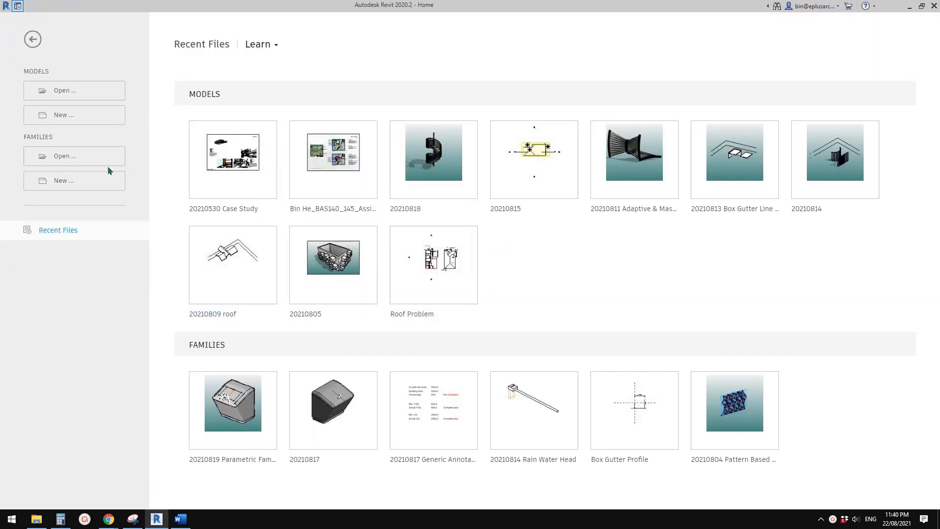
# - Create a new family from the Metric Generic Model Adaptive.rft template
pyautogui.click(72, 182)
pyautogui.scroll(-7, 363, 299)
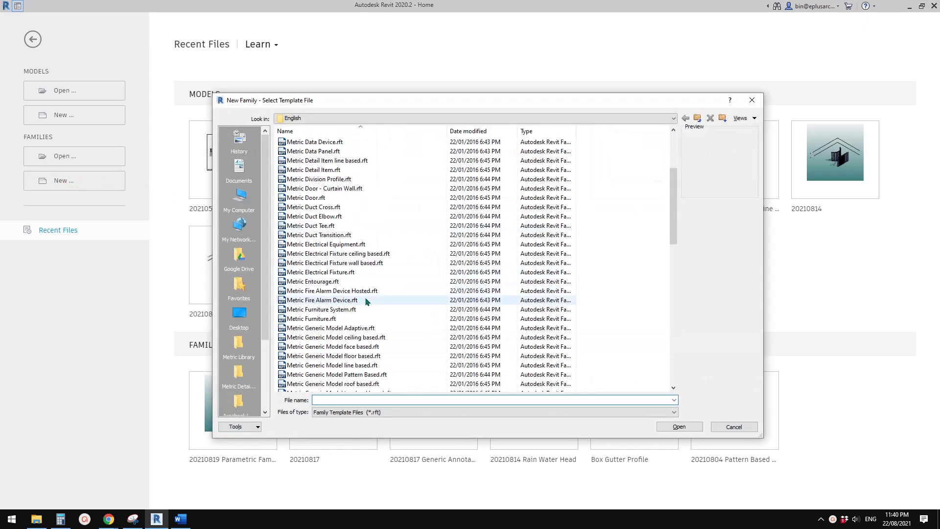
pyautogui.click(333, 244)
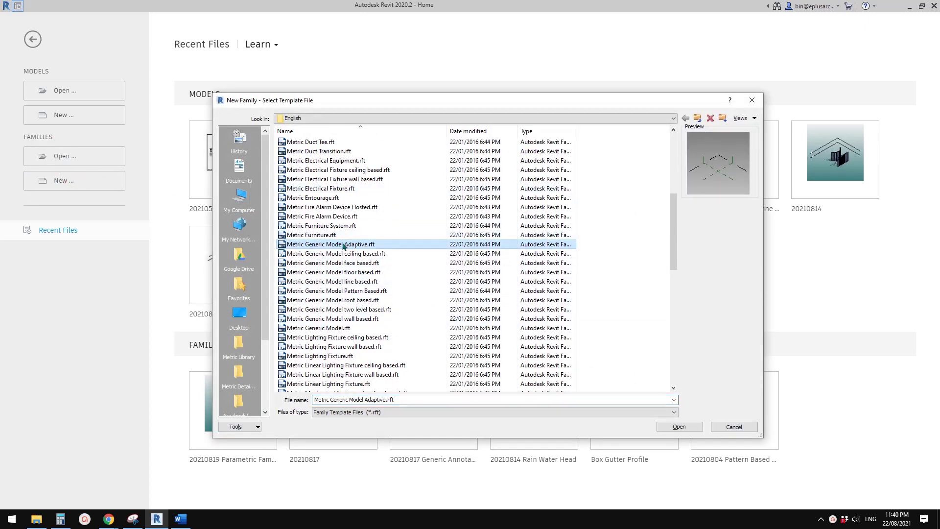
pyautogui.click(681, 427)
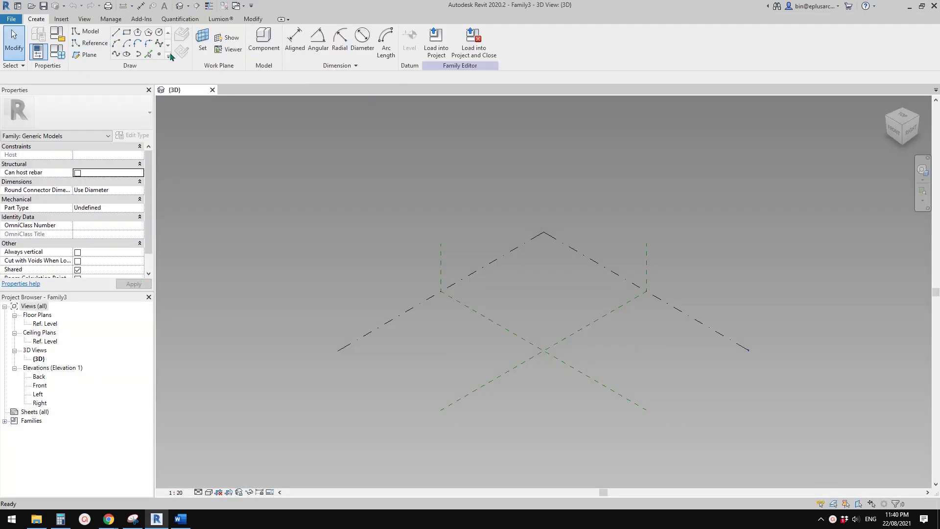
# - Place a reference point on the reference level near the centre planes and make it an adaptive point
pyautogui.click(160, 54)
pyautogui.scroll(3, 422, 357)
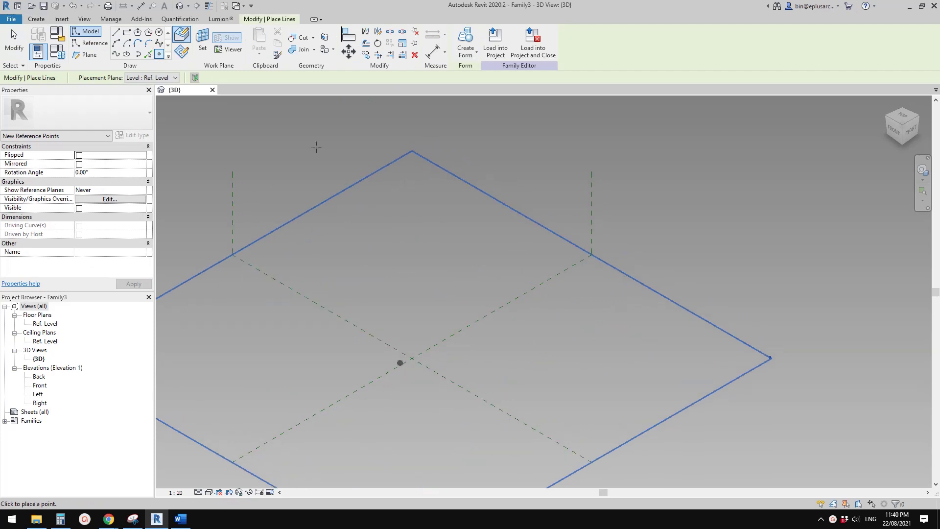
pyautogui.click(411, 318)
pyautogui.press('Escape')
pyautogui.click(412, 315)
pyautogui.scroll(1, 454, 292)
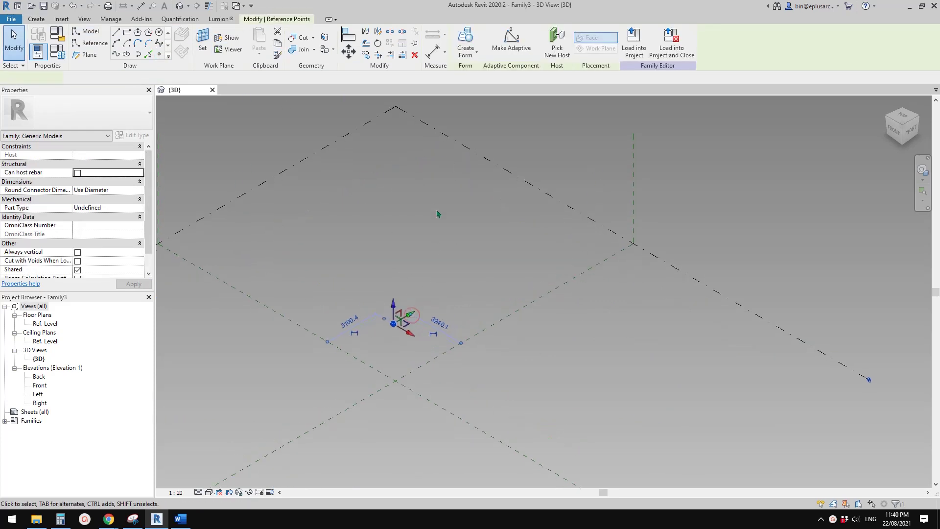
pyautogui.click(516, 48)
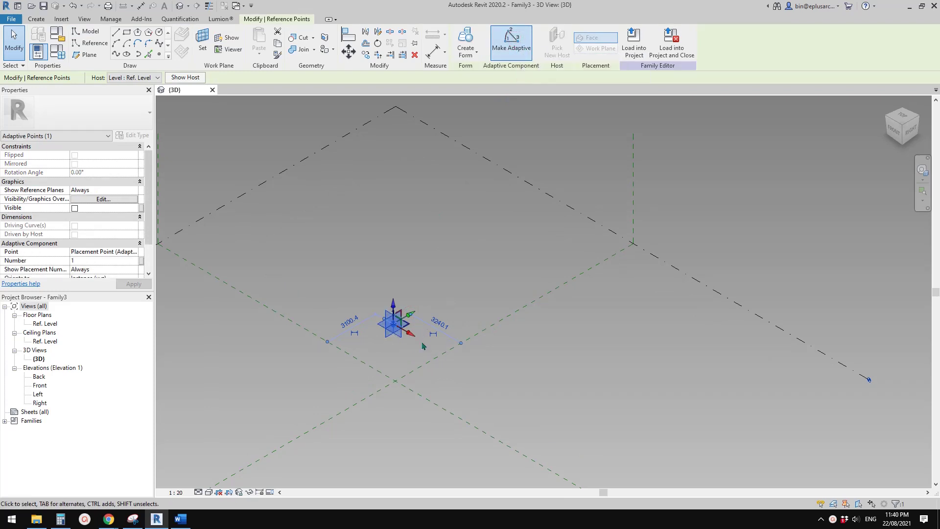
pyautogui.click(423, 346)
# - Place a reference point on the adaptive point's horizontal plane and raise it about 4173 mm straight above
pyautogui.scroll(2, 380, 326)
pyautogui.click(159, 54)
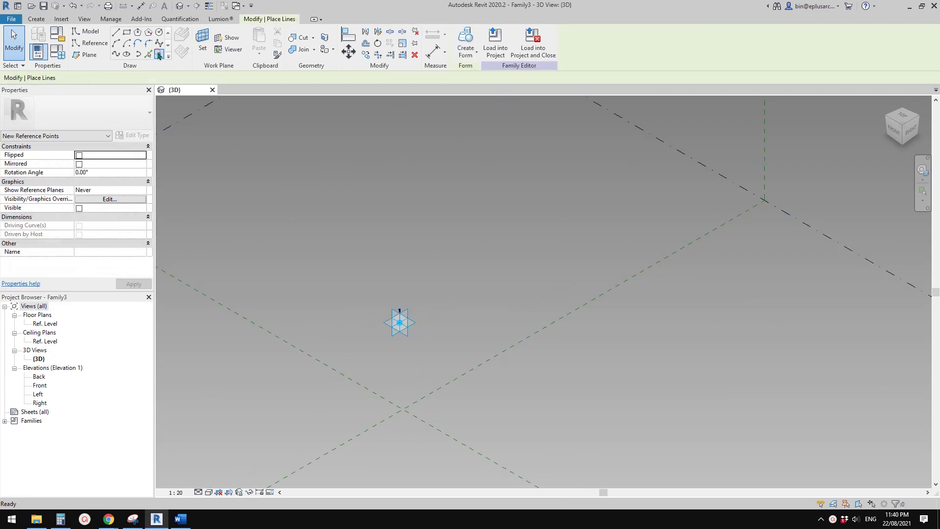
pyautogui.click(202, 41)
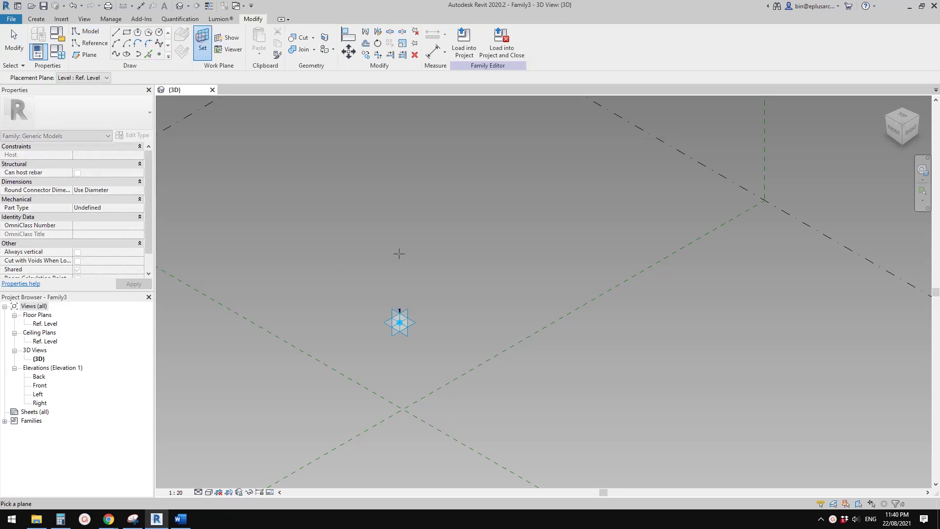
pyautogui.click(415, 323)
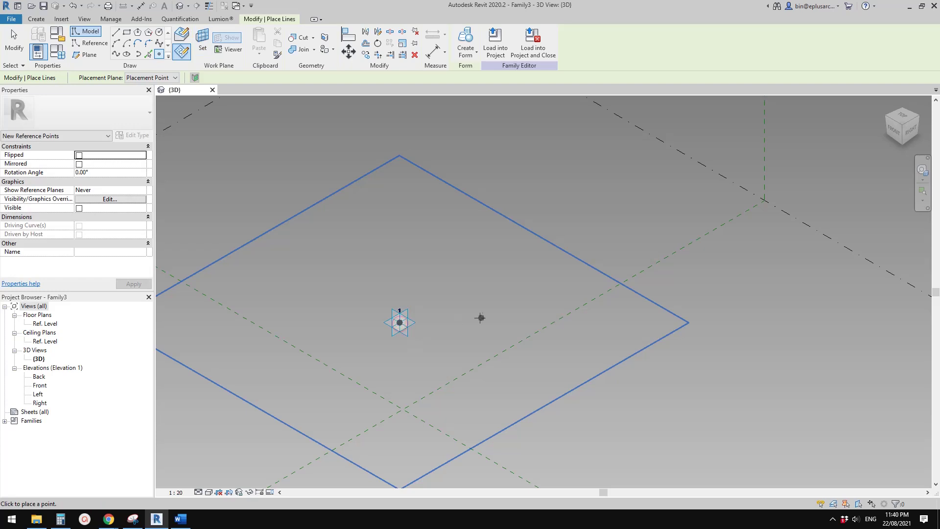
pyautogui.press('Escape')
pyautogui.press('Escape')
pyautogui.click(400, 321)
pyautogui.moveTo(402, 304); pyautogui.dragTo(402, 178)
# - Connect the adaptive point and the raised point with a spline through points and make it a reference line
pyautogui.keyDown('shift'); pyautogui.moveTo(478, 223); pyautogui.dragTo(431, 250, button='middle'); pyautogui.keyUp('shift')
pyautogui.moveTo(390, 186); pyautogui.dragTo(392, 295)
pyautogui.moveTo(337, 190); pyautogui.dragTo(430, 382)
pyautogui.click(116, 55)
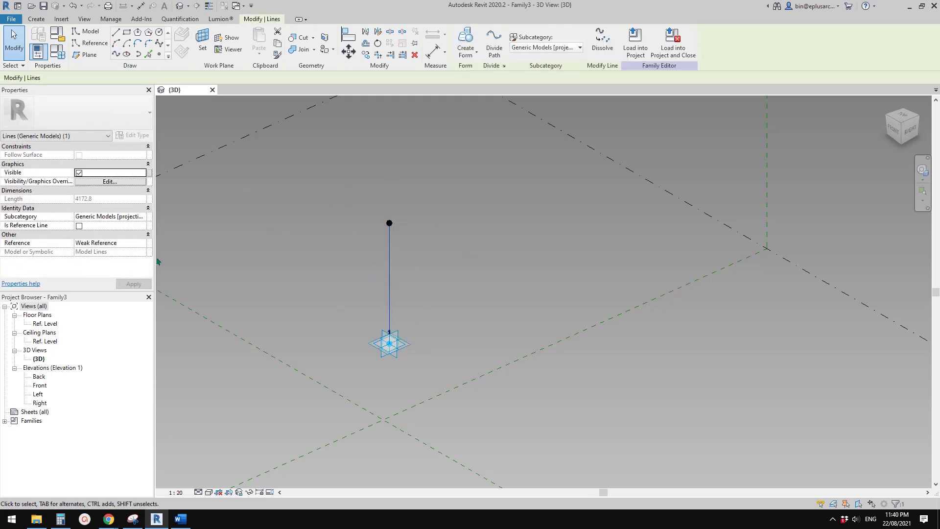
pyautogui.click(79, 225)
pyautogui.press('Escape')
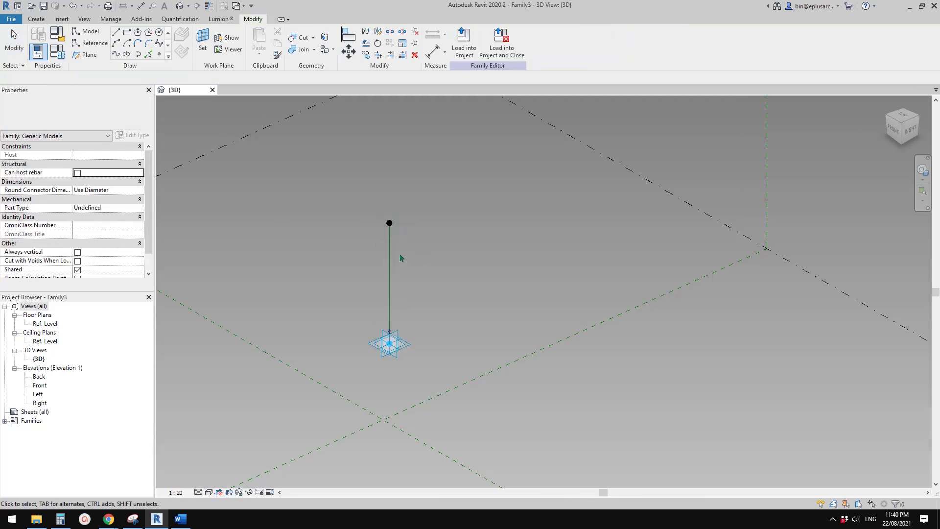
# - Place a reference point hosted on the lower part of the vertical reference line, drawing on face
pyautogui.moveTo(398, 307)
pyautogui.keyDown('shift'); pyautogui.mouseDown(button='middle')
pyautogui.moveTo(442, 319)
pyautogui.moveTo(412, 314)
pyautogui.moveTo(431, 313)
pyautogui.mouseUp(button='middle'); pyautogui.keyUp('shift')
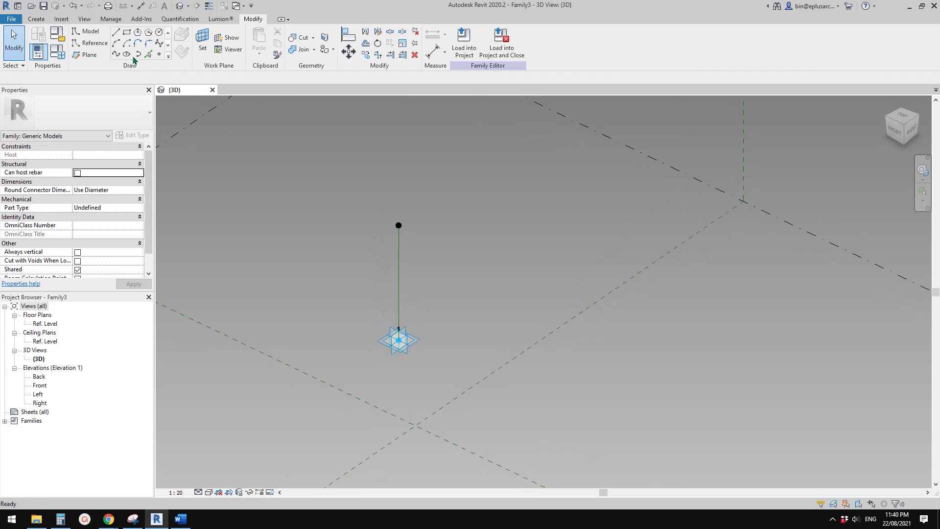
pyautogui.click(159, 55)
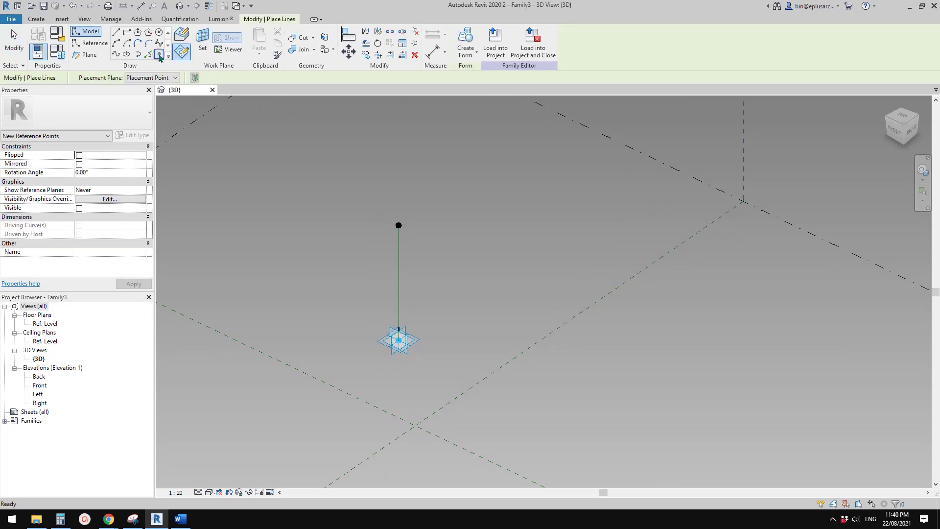
pyautogui.click(180, 36)
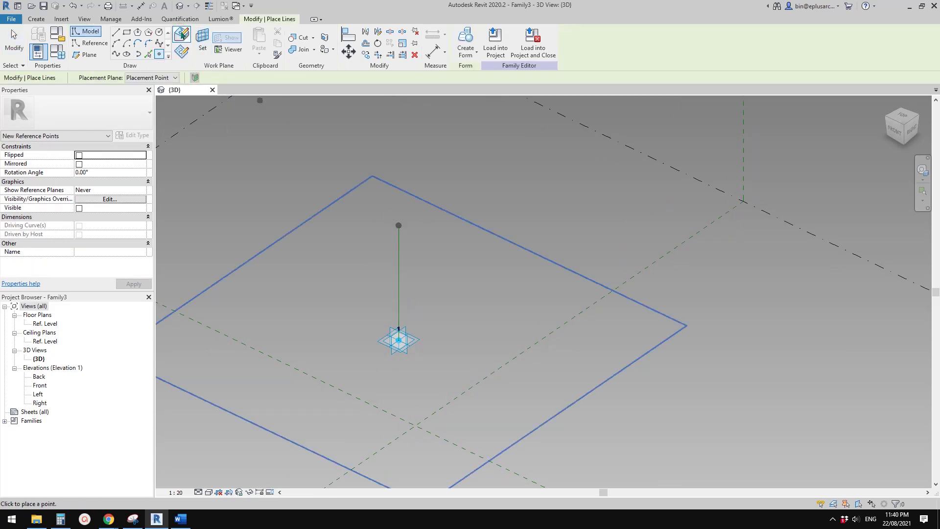
pyautogui.click(398, 301)
pyautogui.press('Escape')
pyautogui.press('Escape')
pyautogui.keyDown('shift'); pyautogui.moveTo(418, 349); pyautogui.dragTo(418, 359, button='middle'); pyautogui.keyUp('shift')
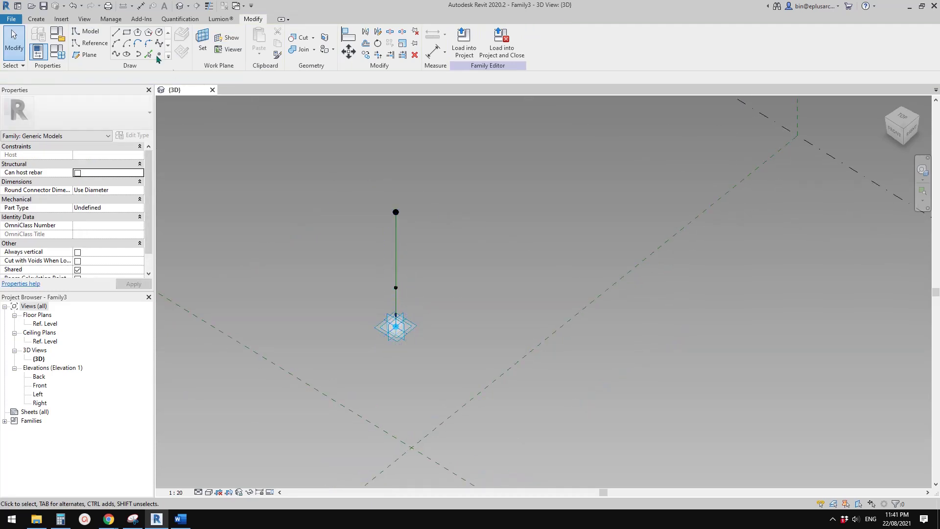
# - Place a reference point on the hosted point's vertical work plane and pull it outward to an offset of about 2088 mm
pyautogui.click(159, 54)
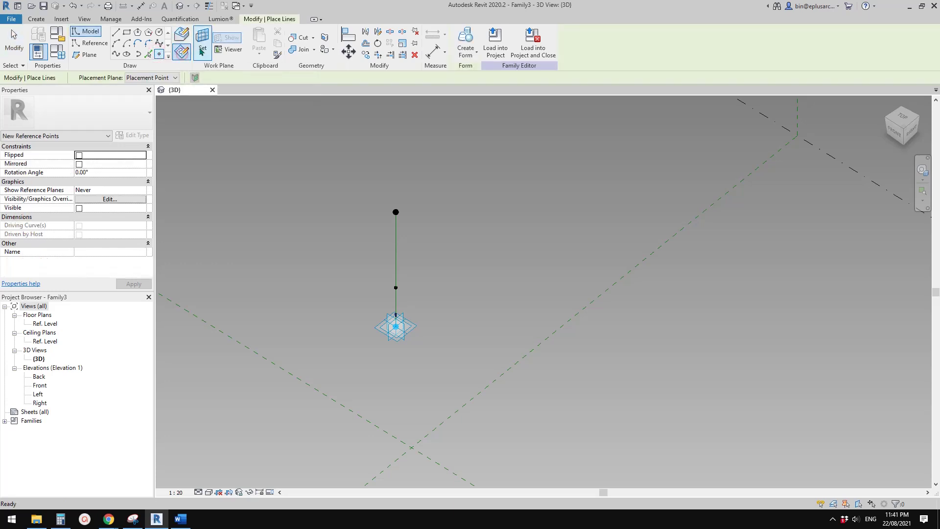
pyautogui.press('Escape')
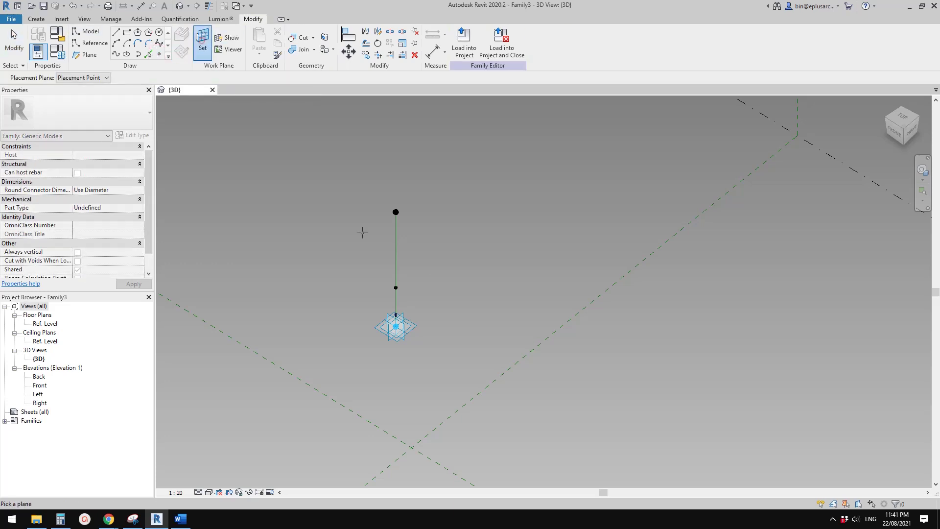
pyautogui.click(395, 289)
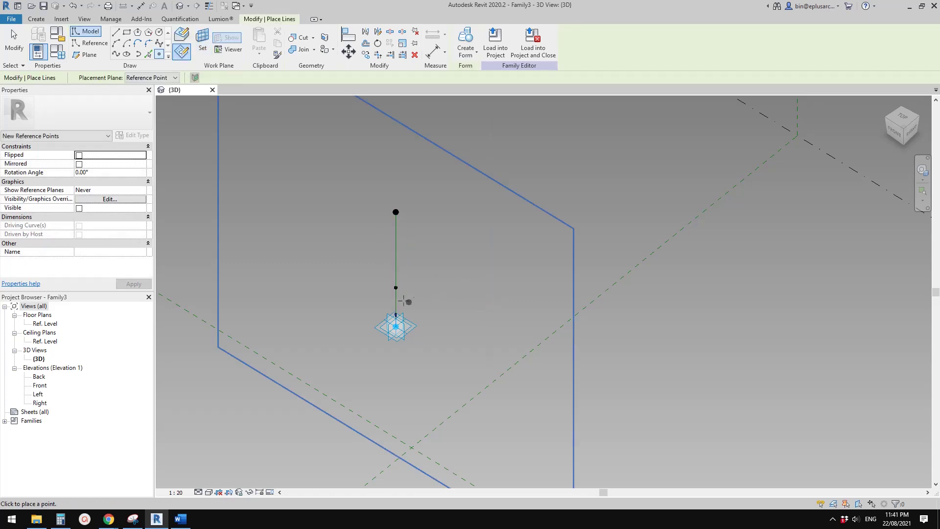
pyautogui.click(396, 288)
pyautogui.click(508, 291)
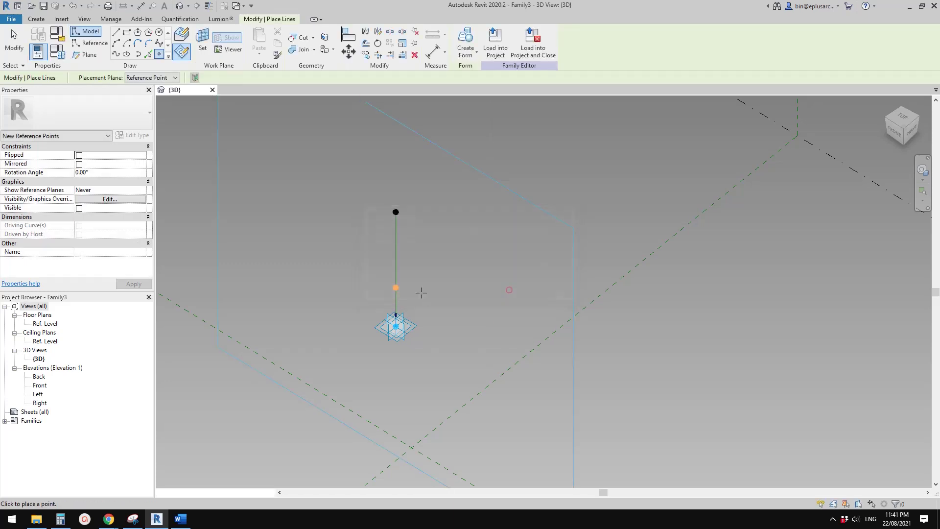
pyautogui.press('Escape')
pyautogui.click(396, 291)
pyautogui.moveTo(381, 303); pyautogui.dragTo(328, 345)
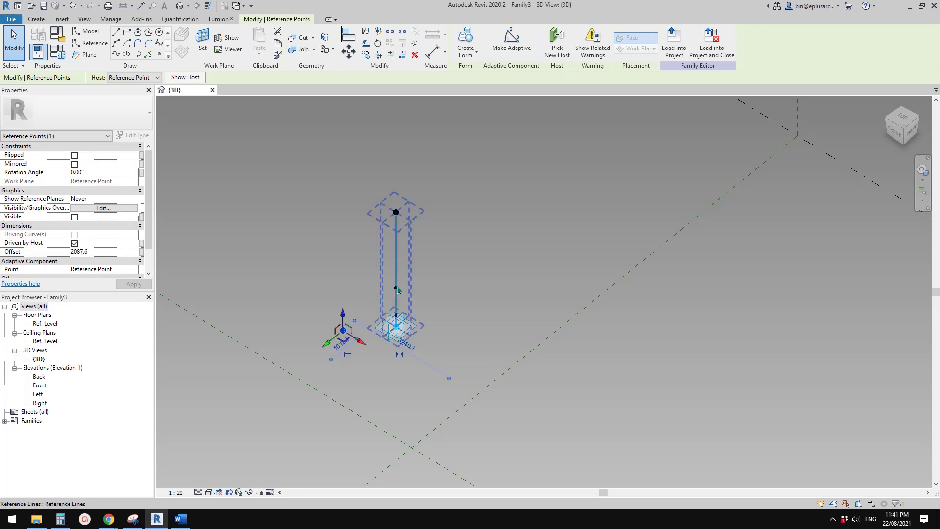
# - Slide the hosted point down the vertical reference line to just above the adaptive point
pyautogui.keyDown('shift'); pyautogui.moveTo(382, 299); pyautogui.dragTo(348, 256, button='middle'); pyautogui.keyUp('shift')
pyautogui.scroll(1, 357, 272)
pyautogui.click(407, 319)
pyautogui.moveTo(407, 319)
pyautogui.keyDown('shift'); pyautogui.mouseDown(button='middle')
pyautogui.moveTo(466, 378)
pyautogui.moveTo(421, 308)
pyautogui.mouseUp(button='middle'); pyautogui.keyUp('shift')
pyautogui.moveTo(420, 307); pyautogui.dragTo(420, 343)
pyautogui.keyDown('shift'); pyautogui.moveTo(463, 363); pyautogui.dragTo(435, 326, button='middle'); pyautogui.keyUp('shift')
pyautogui.click(434, 325)
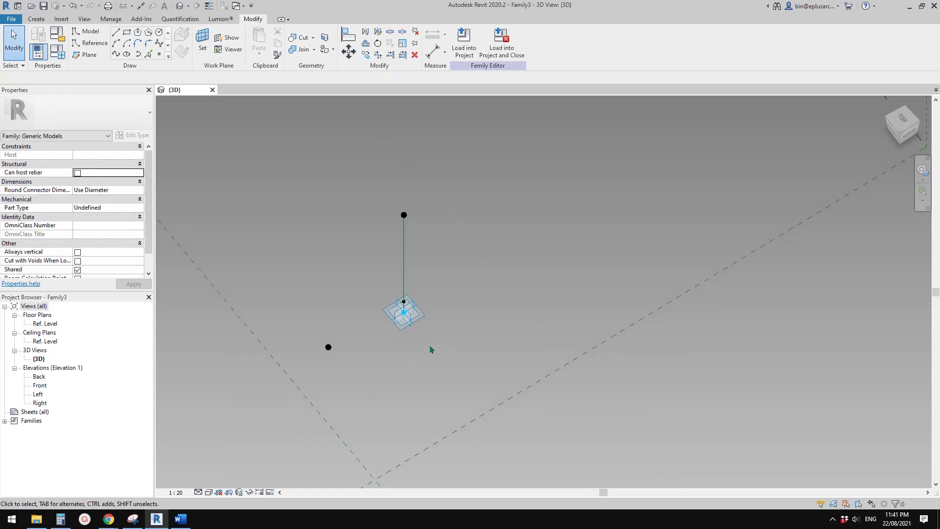
pyautogui.keyDown('shift'); pyautogui.moveTo(417, 377); pyautogui.dragTo(428, 370, button='middle'); pyautogui.keyUp('shift')
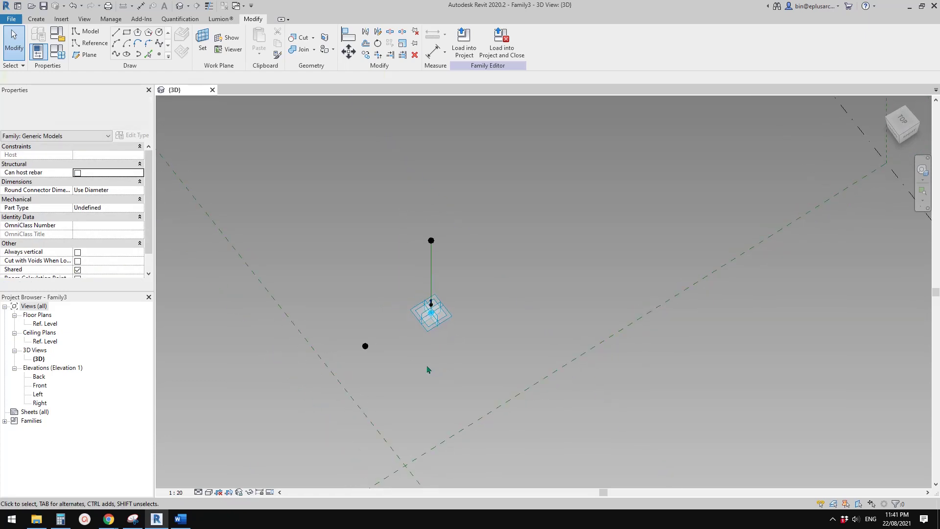
# - Capture the 3D view as a new snip in Snipping Tool and mark the adaptive point and the offset point
pyautogui.click(133, 519)
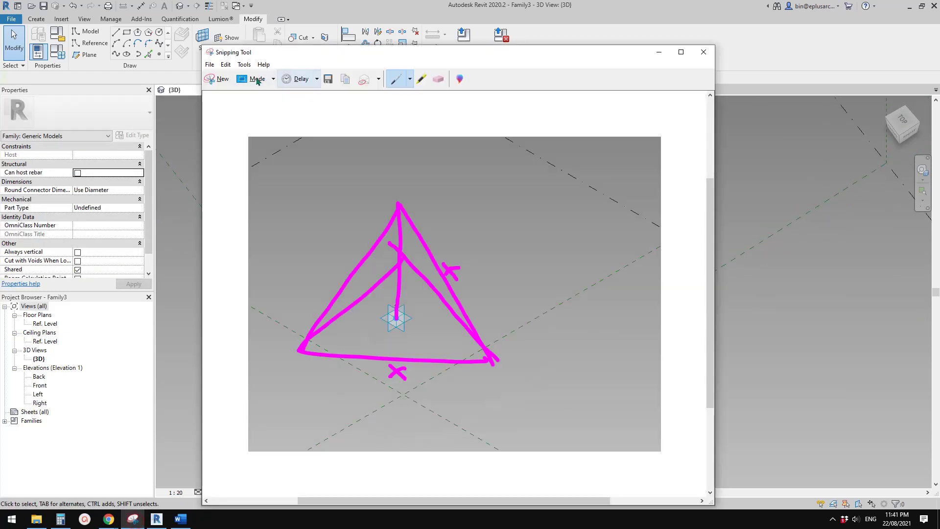
pyautogui.click(216, 80)
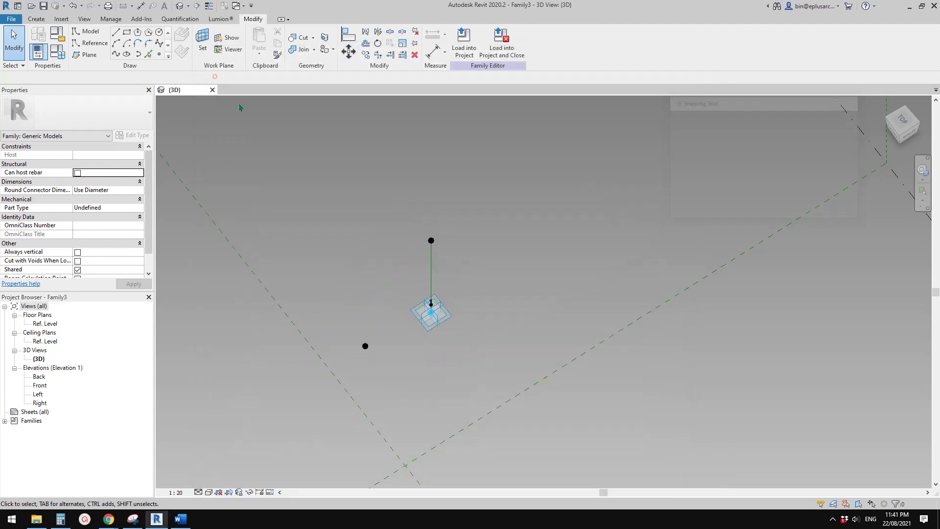
pyautogui.moveTo(226, 131); pyautogui.dragTo(731, 468)
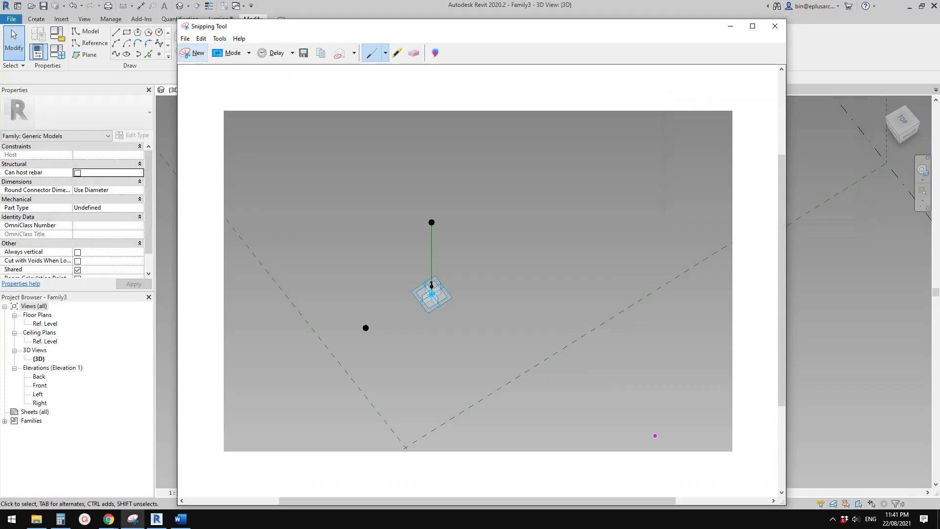
pyautogui.moveTo(436, 295); pyautogui.dragTo(429, 297)
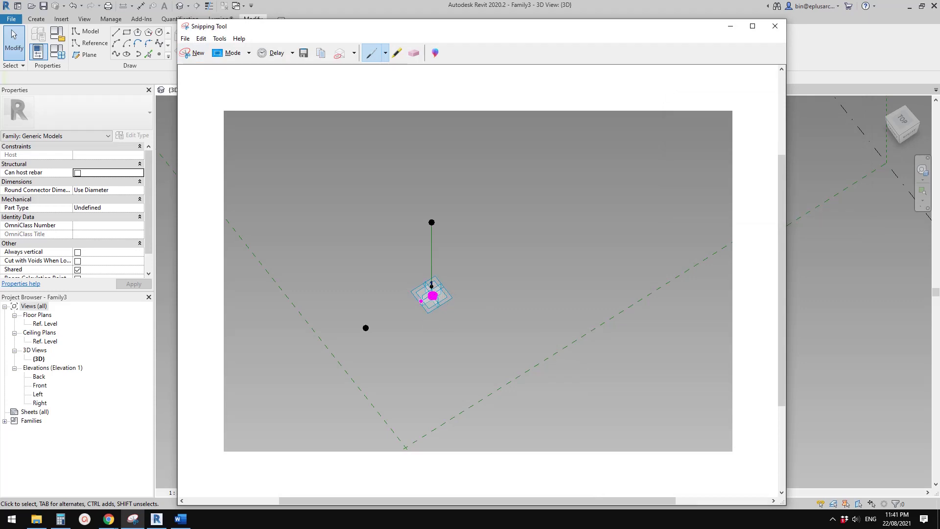
pyautogui.moveTo(366, 327); pyautogui.dragTo(364, 331)
# - Switch to Word to examine the tetrapod reference photos, and return to the Snipping Tool sketch
pyautogui.click(180, 519)
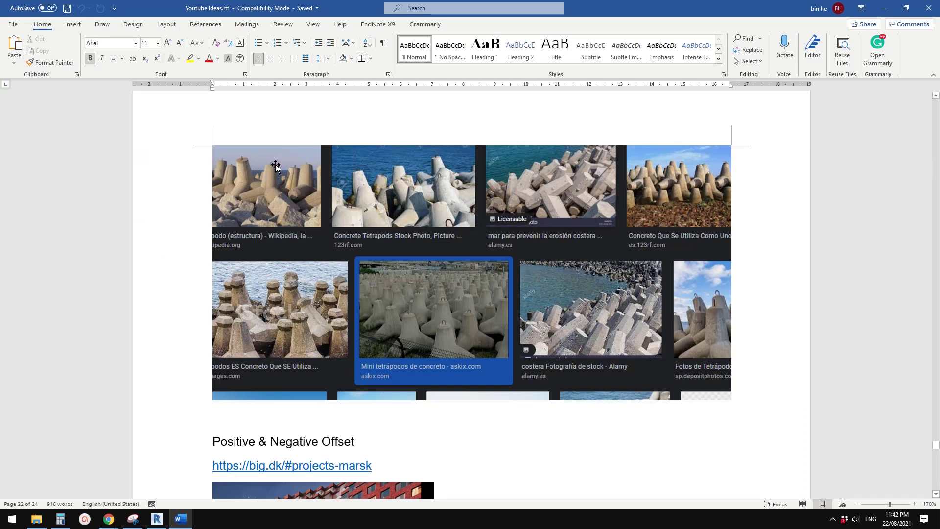
pyautogui.click(157, 519)
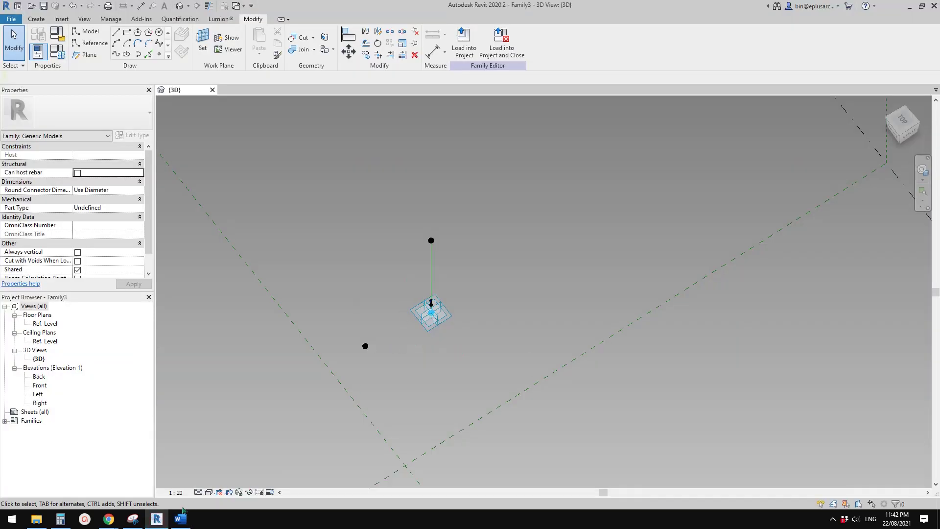
pyautogui.click(133, 519)
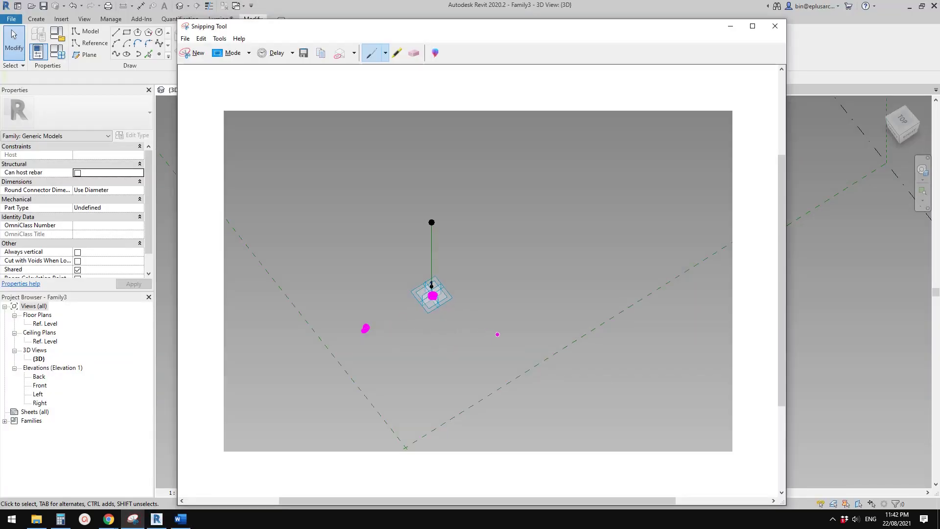
# - Mark the remaining outer points on the snip, sketch three arms from the central point, and annotate the angle between them as 120
pyautogui.click(495, 332)
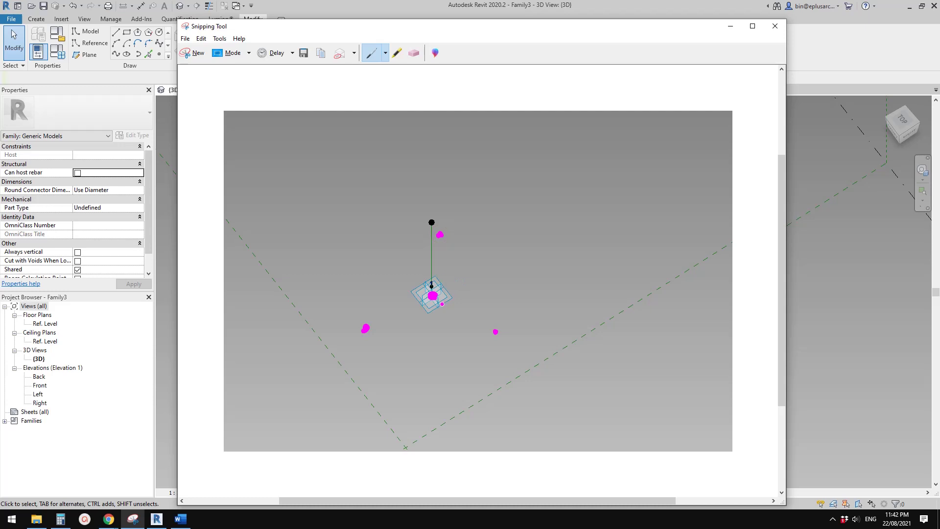
pyautogui.moveTo(366, 328)
pyautogui.mouseDown()
pyautogui.moveTo(434, 296)
pyautogui.moveTo(484, 327)
pyautogui.mouseUp()
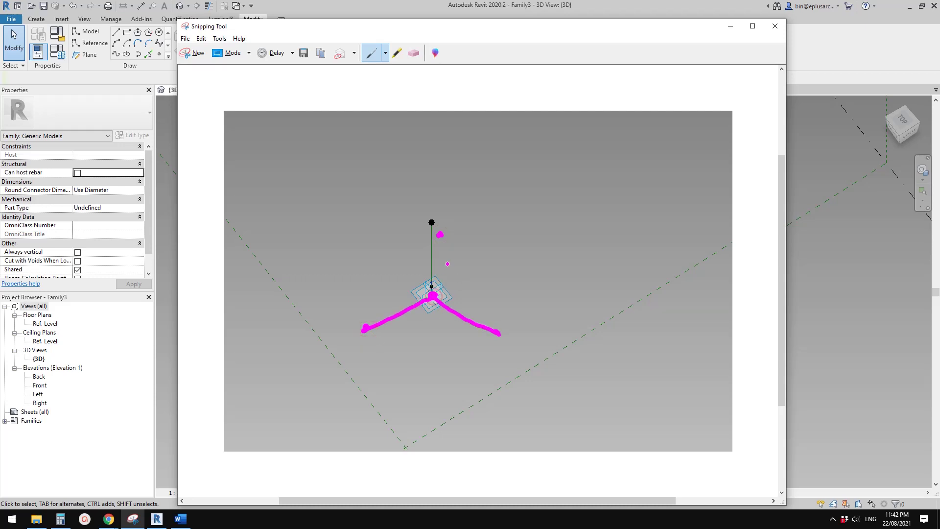
pyautogui.moveTo(443, 239)
pyautogui.mouseDown()
pyautogui.moveTo(432, 295)
pyautogui.moveTo(529, 282)
pyautogui.mouseUp()
pyautogui.moveTo(469, 283)
pyautogui.mouseDown()
pyautogui.moveTo(455, 292)
pyautogui.moveTo(483, 295)
pyautogui.mouseUp()
pyautogui.moveTo(542, 270)
pyautogui.mouseDown()
pyautogui.moveTo(539, 286)
pyautogui.moveTo(572, 273)
pyautogui.mouseUp()
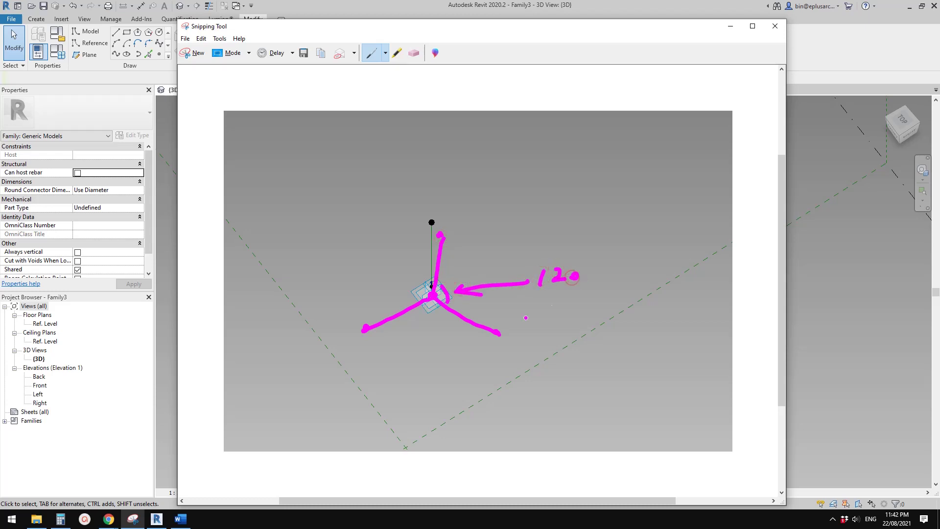
# - Connect the three outer points of the sketch into a triangle and label each side x
pyautogui.moveTo(365, 331); pyautogui.dragTo(491, 334)
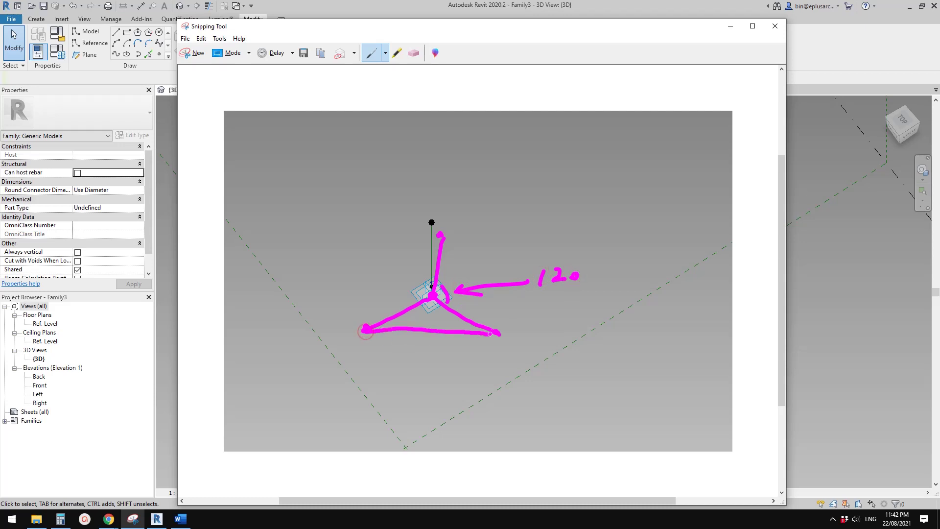
pyautogui.moveTo(437, 239); pyautogui.dragTo(366, 331)
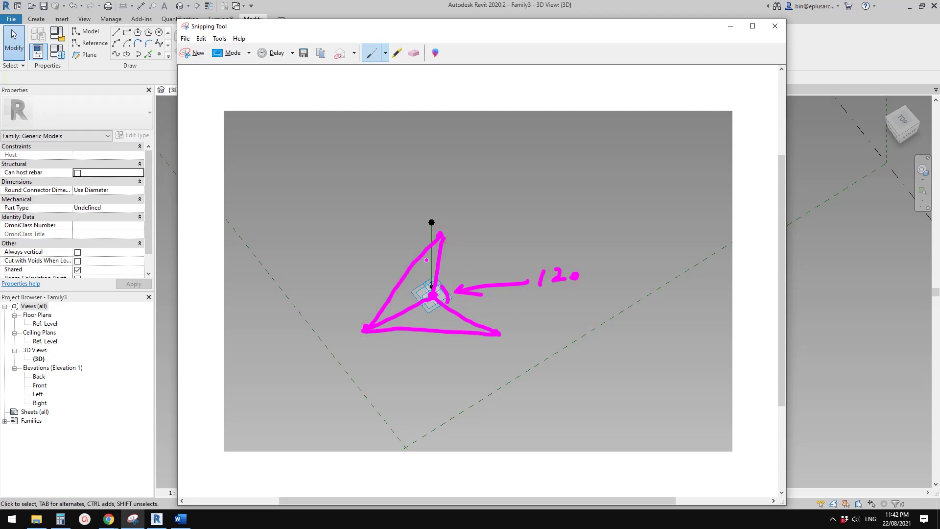
pyautogui.moveTo(440, 235); pyautogui.dragTo(497, 334)
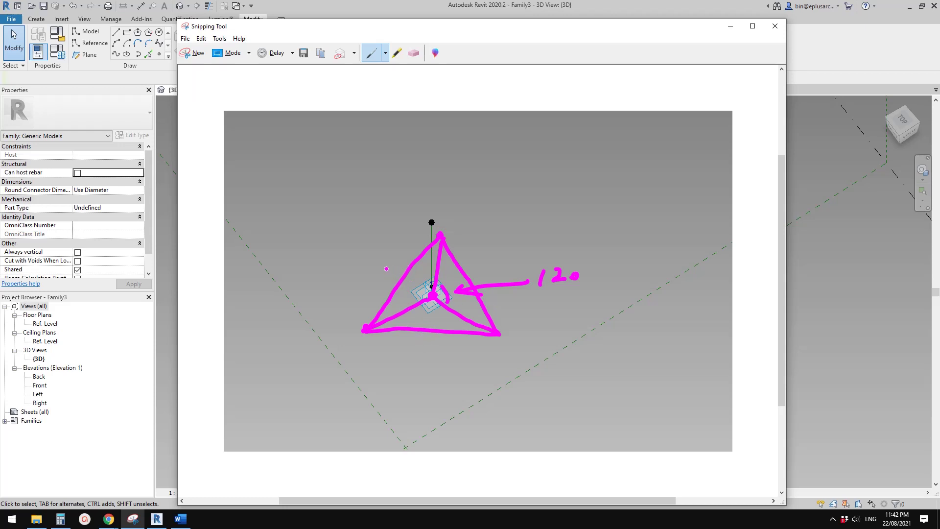
pyautogui.moveTo(386, 255); pyautogui.dragTo(379, 268)
pyautogui.moveTo(376, 258); pyautogui.dragTo(392, 271)
pyautogui.moveTo(475, 265); pyautogui.dragTo(483, 273)
pyautogui.moveTo(483, 265); pyautogui.dragTo(474, 274)
pyautogui.moveTo(437, 340)
pyautogui.mouseDown()
pyautogui.moveTo(427, 352)
pyautogui.moveTo(439, 346)
pyautogui.mouseUp()
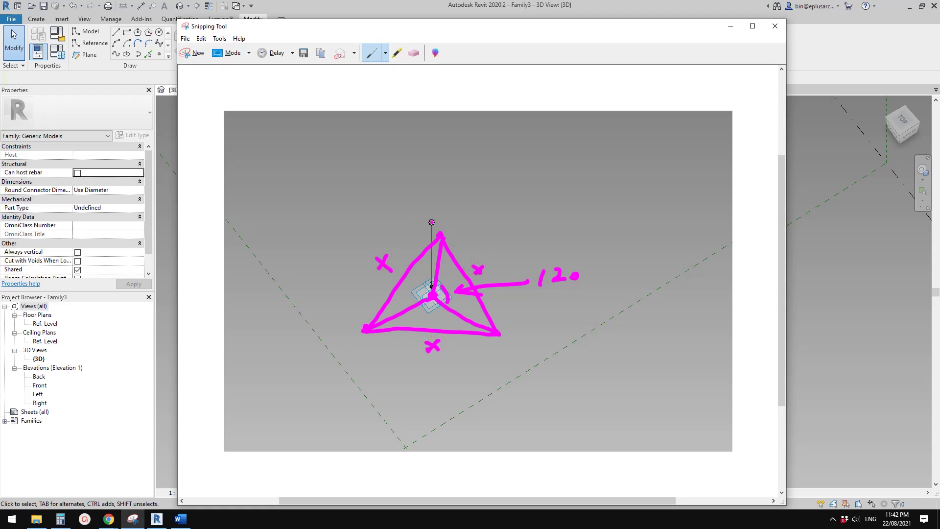
# - Sketch edges from the upper point of the vertical line to the three triangle corners and label each edge x
pyautogui.click(431, 222)
pyautogui.click(431, 222)
pyautogui.moveTo(422, 234); pyautogui.dragTo(368, 324)
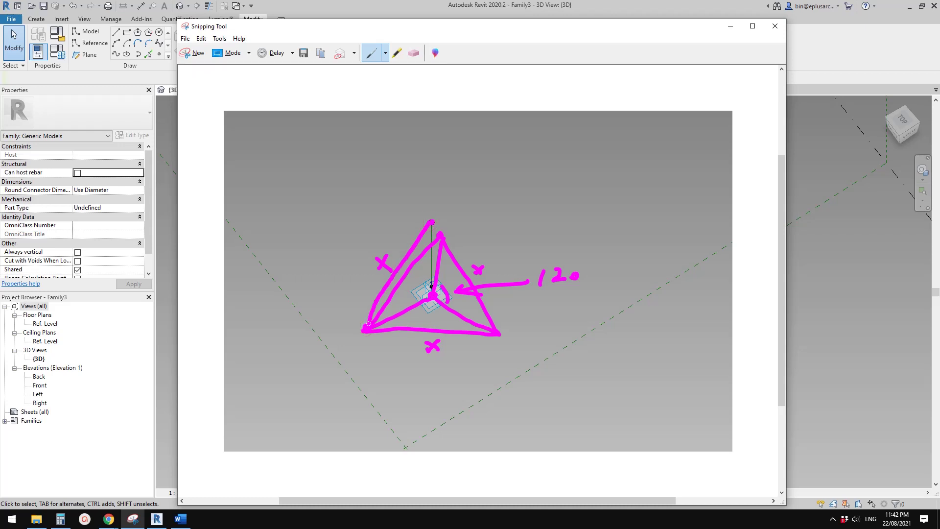
pyautogui.moveTo(437, 237); pyautogui.dragTo(480, 319)
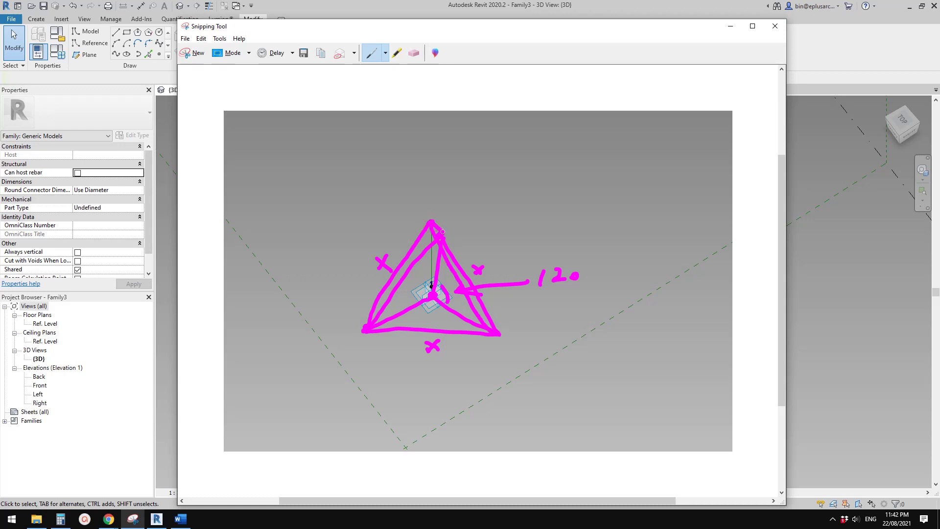
pyautogui.moveTo(455, 267)
pyautogui.mouseDown()
pyautogui.moveTo(486, 222)
pyautogui.moveTo(461, 196)
pyautogui.moveTo(506, 220)
pyautogui.mouseUp()
pyautogui.moveTo(467, 178); pyautogui.dragTo(461, 184)
pyautogui.moveTo(460, 179); pyautogui.dragTo(468, 184)
pyautogui.moveTo(400, 211); pyautogui.dragTo(395, 220)
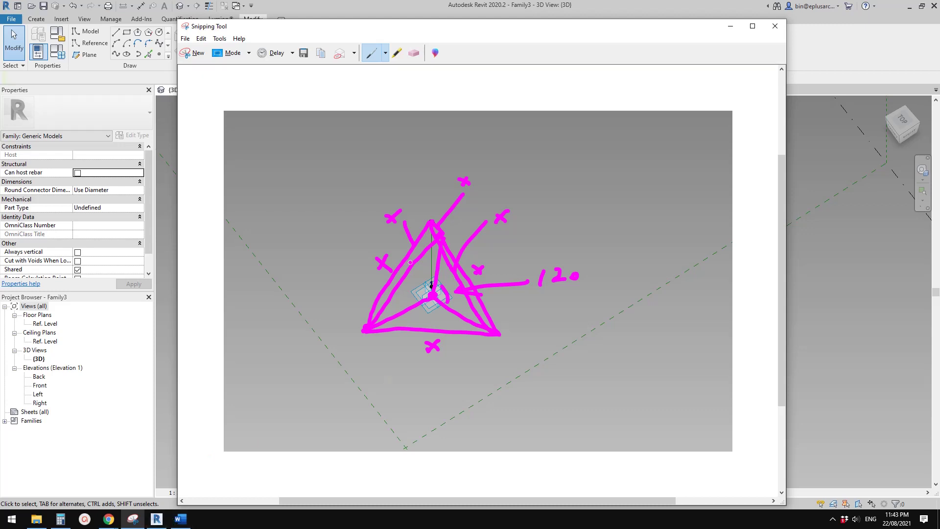
# - Switch to Word to compare the sketched geometry with the tetrapod reference photos
pyautogui.click(181, 519)
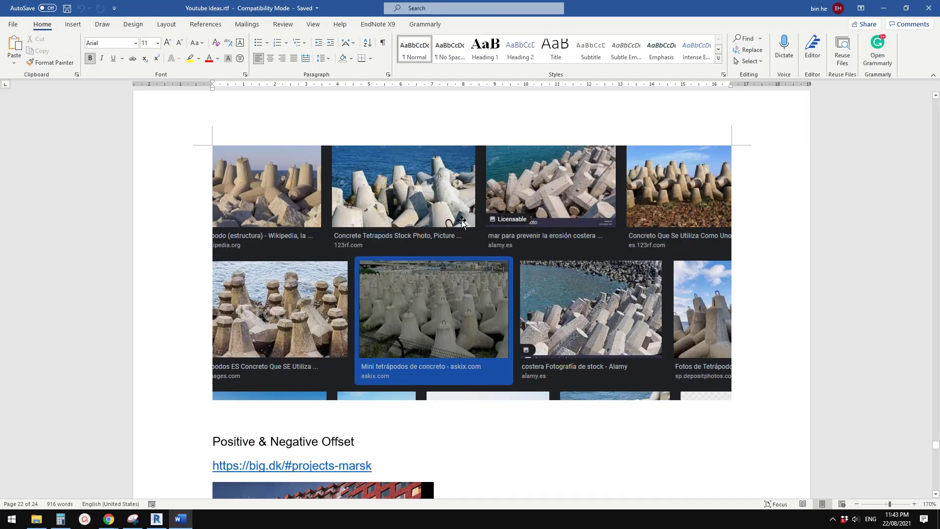
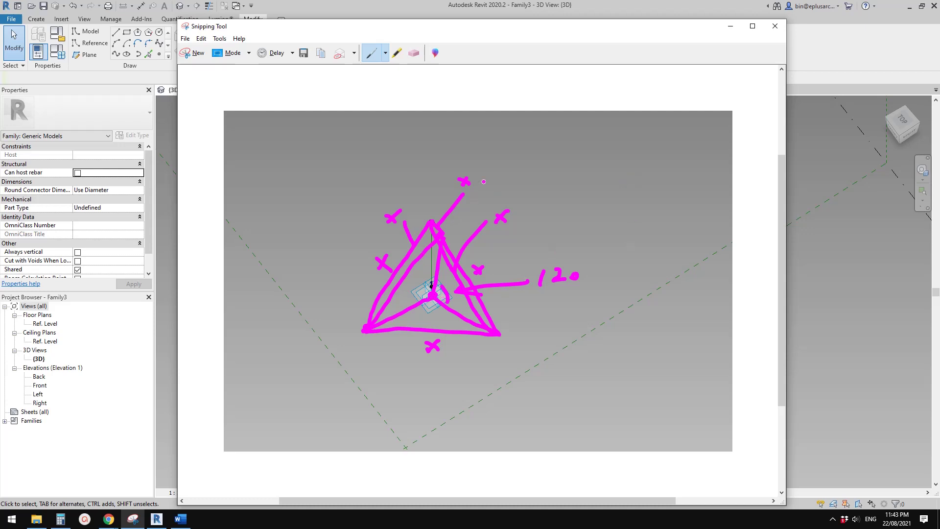
# - Add a downward view arrow above the pyramid and sketch its plan beside it as a triangle with equal-side marks and a centre point
pyautogui.moveTo(433, 134)
pyautogui.mouseDown()
pyautogui.moveTo(436, 165)
pyautogui.moveTo(443, 153)
pyautogui.mouseUp()
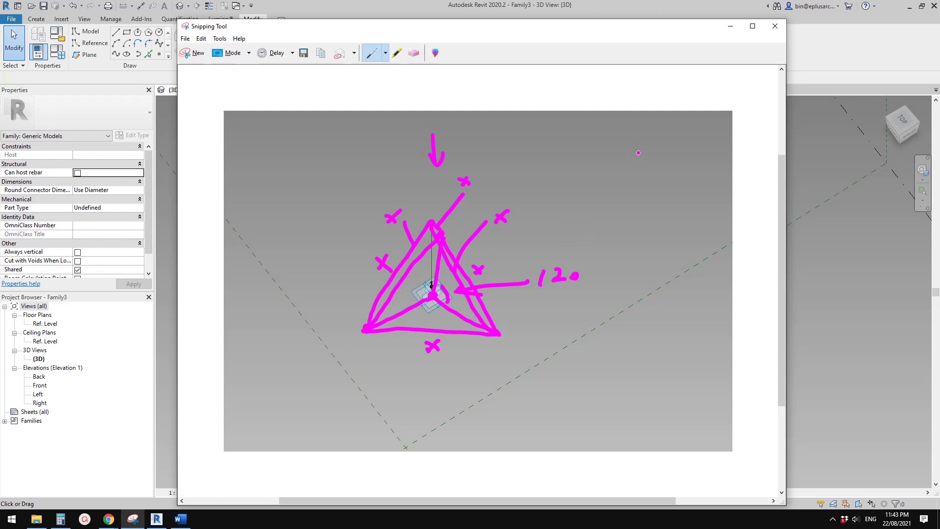
pyautogui.moveTo(640, 147)
pyautogui.mouseDown()
pyautogui.moveTo(561, 232)
pyautogui.moveTo(709, 251)
pyautogui.mouseUp()
pyautogui.moveTo(640, 143); pyautogui.dragTo(700, 247)
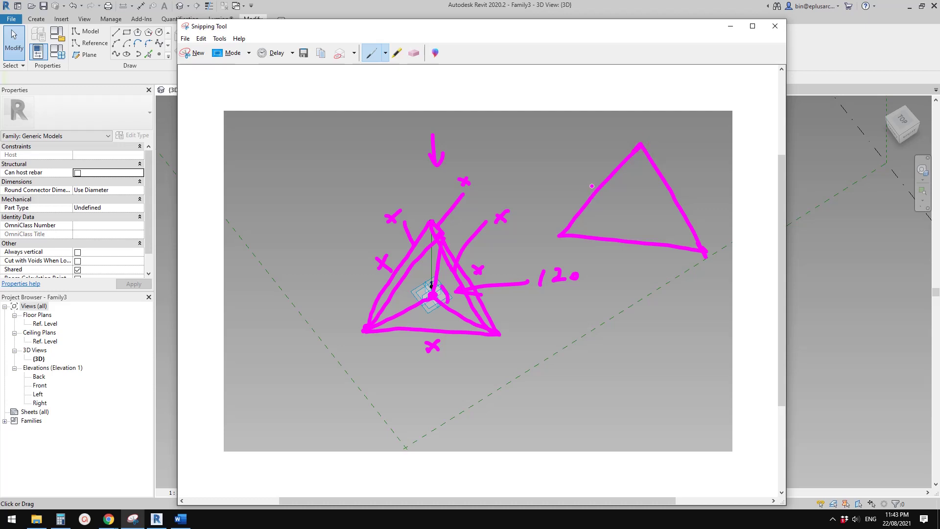
pyautogui.moveTo(671, 195); pyautogui.dragTo(681, 193)
pyautogui.moveTo(601, 183); pyautogui.dragTo(606, 189)
pyautogui.moveTo(636, 240); pyautogui.dragTo(635, 249)
pyautogui.moveTo(645, 239); pyautogui.dragTo(645, 247)
pyautogui.click(635, 208)
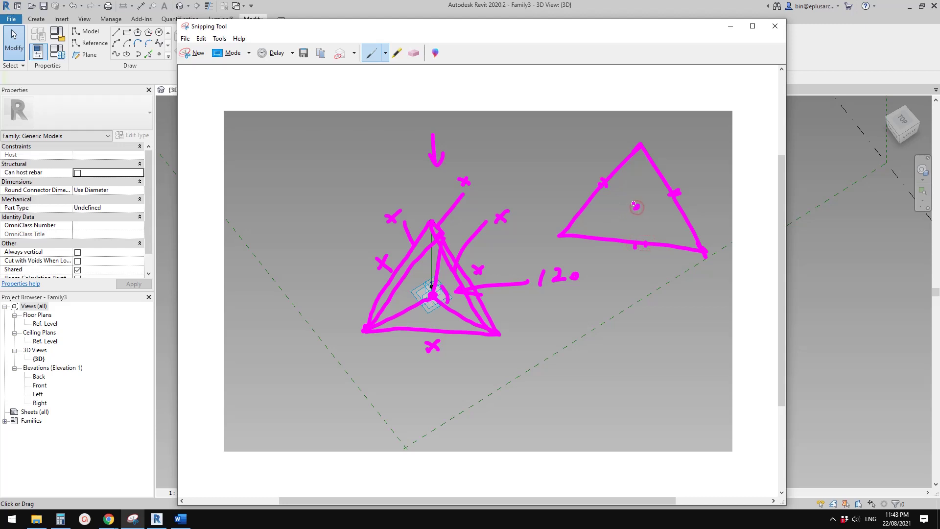
# - Sketch a right triangle from the plan triangle's corner through its centre to the base, mark the corner angles, and label the base x
pyautogui.moveTo(559, 236); pyautogui.dragTo(637, 210)
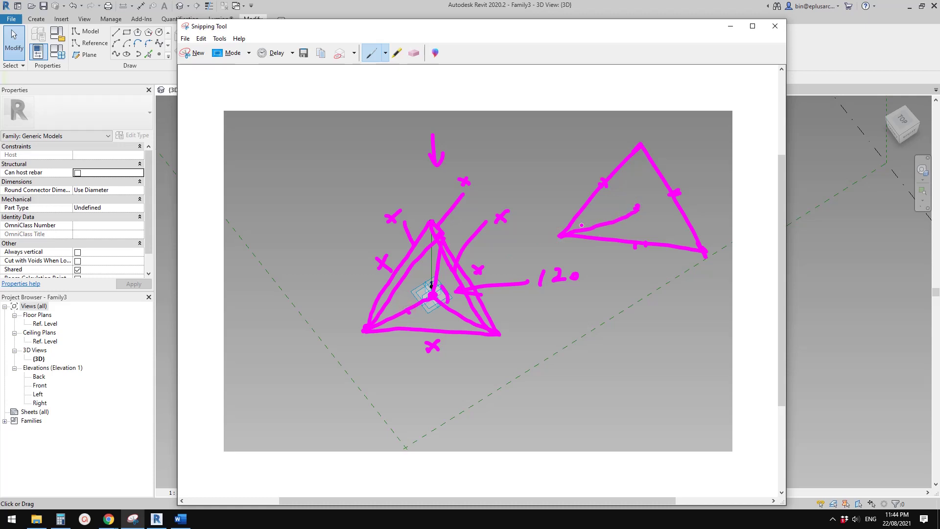
pyautogui.moveTo(576, 215); pyautogui.dragTo(584, 234)
pyautogui.moveTo(638, 208); pyautogui.dragTo(632, 245)
pyautogui.moveTo(565, 239)
pyautogui.mouseDown()
pyautogui.moveTo(629, 258)
pyautogui.moveTo(706, 256)
pyautogui.mouseUp()
pyautogui.moveTo(625, 270)
pyautogui.mouseDown()
pyautogui.moveTo(641, 283)
pyautogui.moveTo(631, 283)
pyautogui.mouseUp()
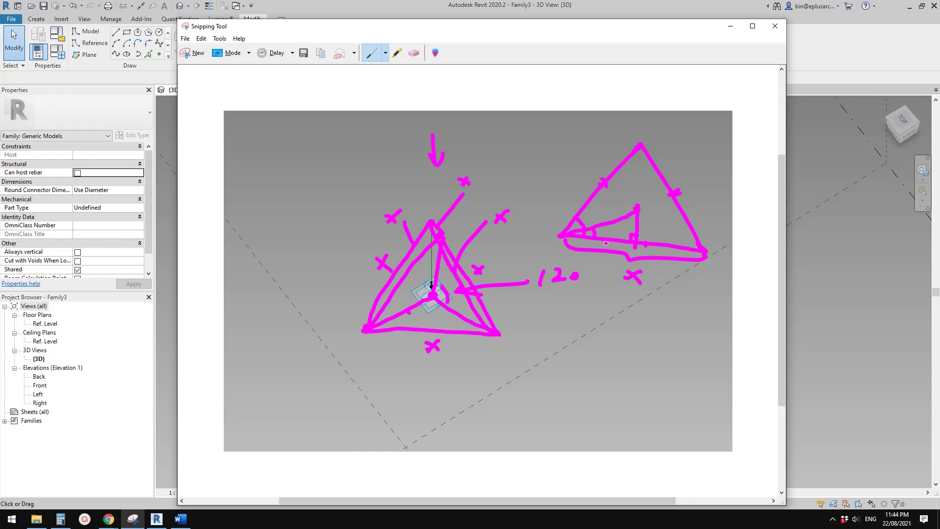
# - Label half of the base x/2 and draw leader arrows to the right triangle's hypotenuse and short leg
pyautogui.moveTo(607, 244)
pyautogui.mouseDown()
pyautogui.moveTo(612, 325)
pyautogui.moveTo(602, 327)
pyautogui.moveTo(618, 326)
pyautogui.mouseUp()
pyautogui.moveTo(607, 334); pyautogui.dragTo(622, 347)
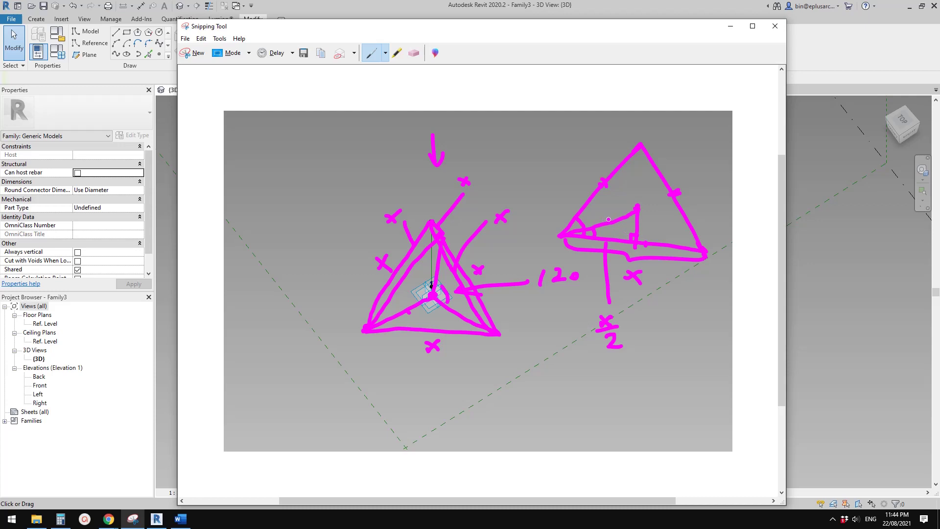
pyautogui.moveTo(609, 220)
pyautogui.mouseDown()
pyautogui.moveTo(546, 168)
pyautogui.moveTo(607, 220)
pyautogui.mouseUp()
pyautogui.moveTo(598, 217); pyautogui.dragTo(607, 221)
pyautogui.moveTo(640, 226)
pyautogui.mouseDown()
pyautogui.moveTo(621, 157)
pyautogui.moveTo(554, 125)
pyautogui.mouseUp()
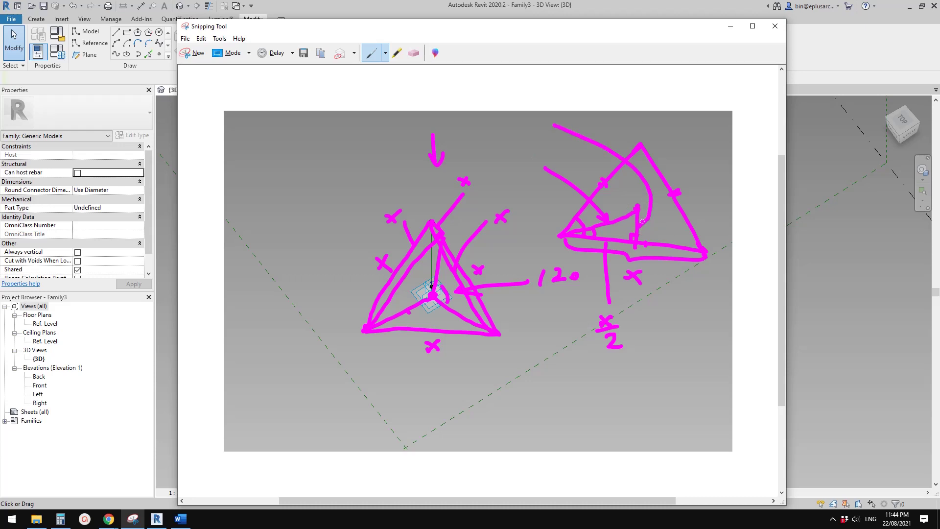
pyautogui.moveTo(638, 223); pyautogui.dragTo(652, 227)
# - Write the short leg's length as x/2 × √3/3 and simplify it to √3/6 x
pyautogui.moveTo(460, 117)
pyautogui.mouseDown()
pyautogui.moveTo(474, 117)
pyautogui.moveTo(474, 132)
pyautogui.mouseUp()
pyautogui.moveTo(461, 97)
pyautogui.mouseDown()
pyautogui.moveTo(484, 124)
pyautogui.moveTo(513, 106)
pyautogui.moveTo(509, 125)
pyautogui.mouseUp()
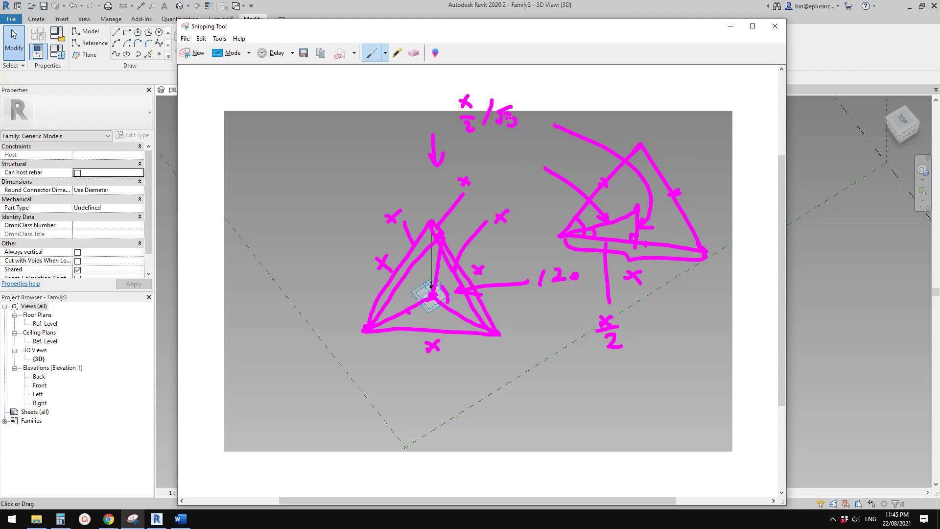
pyautogui.click(419, 48)
pyautogui.moveTo(478, 105)
pyautogui.mouseDown()
pyautogui.moveTo(492, 111)
pyautogui.moveTo(504, 104)
pyautogui.moveTo(501, 134)
pyautogui.moveTo(510, 82)
pyautogui.moveTo(503, 105)
pyautogui.moveTo(482, 119)
pyautogui.moveTo(492, 118)
pyautogui.mouseUp()
pyautogui.click(371, 53)
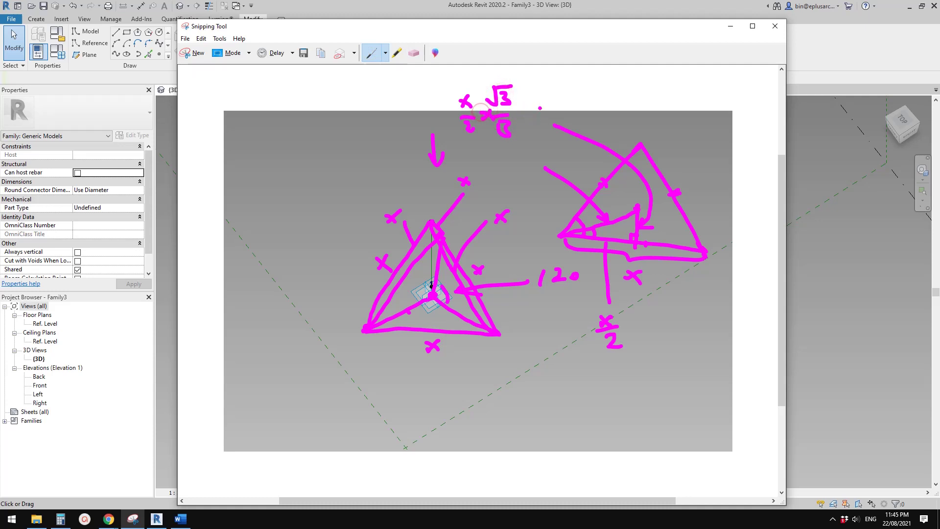
pyautogui.moveTo(543, 100)
pyautogui.mouseDown()
pyautogui.moveTo(539, 113)
pyautogui.moveTo(551, 97)
pyautogui.moveTo(544, 76)
pyautogui.moveTo(548, 89)
pyautogui.mouseUp()
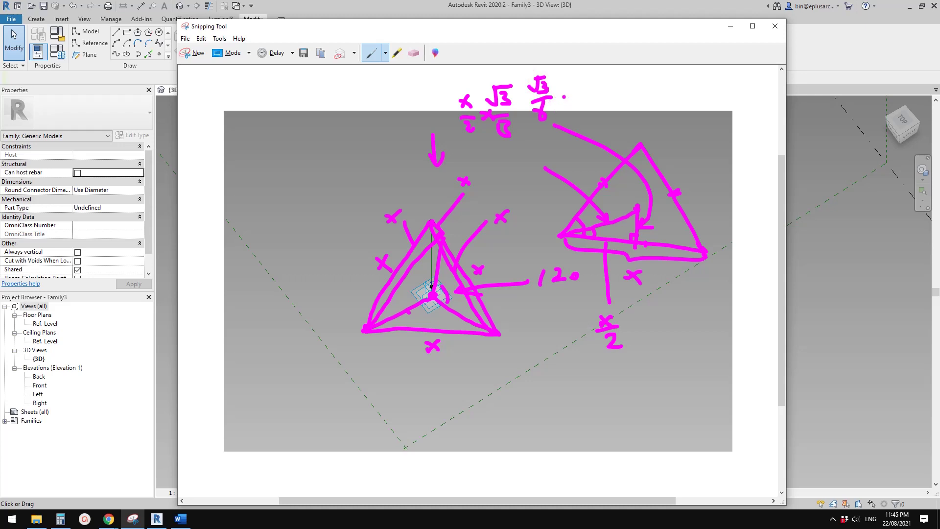
pyautogui.moveTo(558, 91)
pyautogui.mouseDown()
pyautogui.moveTo(569, 103)
pyautogui.moveTo(559, 101)
pyautogui.mouseUp()
# - Write the hypotenuse length √3/3 x at its leader and circle the expression
pyautogui.moveTo(510, 166)
pyautogui.mouseDown()
pyautogui.moveTo(526, 165)
pyautogui.moveTo(517, 188)
pyautogui.mouseUp()
pyautogui.moveTo(513, 143); pyautogui.dragTo(528, 141)
pyautogui.moveTo(519, 143)
pyautogui.mouseDown()
pyautogui.moveTo(509, 153)
pyautogui.moveTo(528, 145)
pyautogui.moveTo(522, 157)
pyautogui.moveTo(532, 157)
pyautogui.mouseUp()
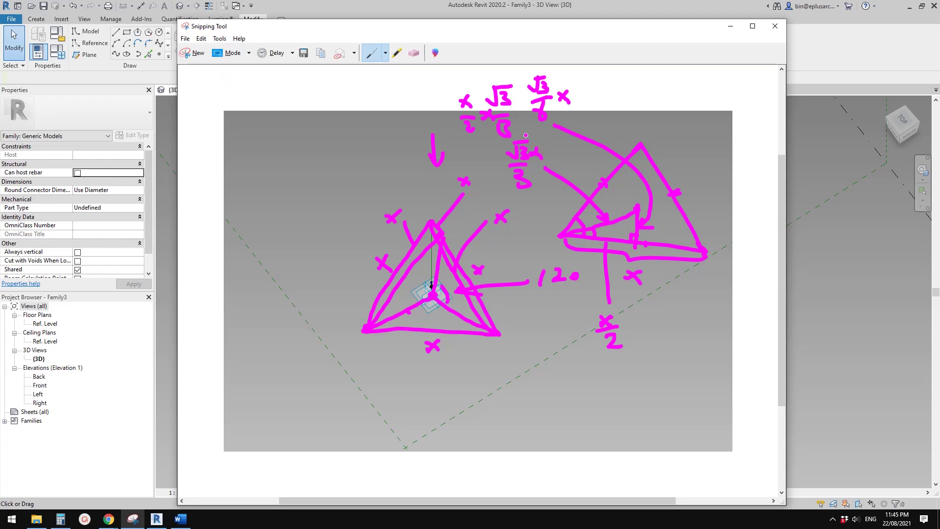
pyautogui.moveTo(526, 135)
pyautogui.mouseDown()
pyautogui.moveTo(510, 137)
pyautogui.moveTo(548, 169)
pyautogui.moveTo(539, 133)
pyautogui.mouseUp()
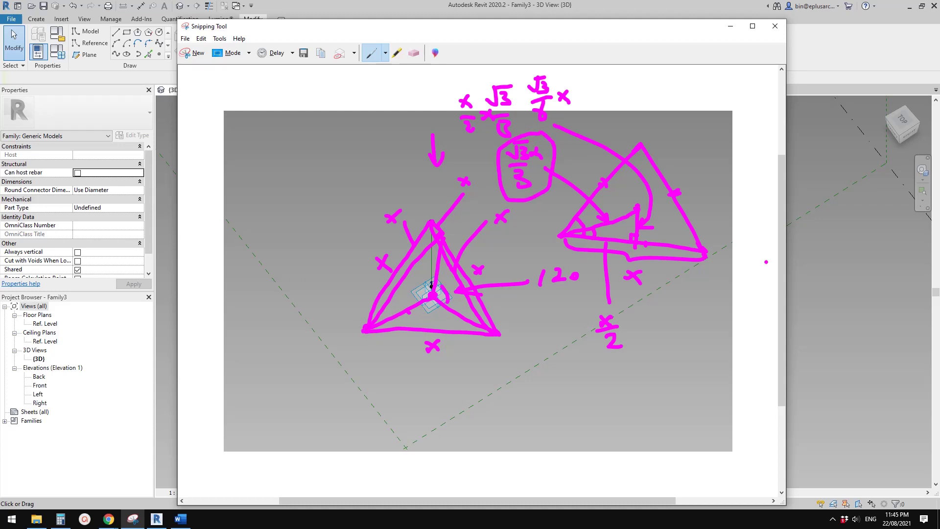
# - Switch to Revit, add a length type parameter named x to the family, and set it to 3000
pyautogui.click(833, 260)
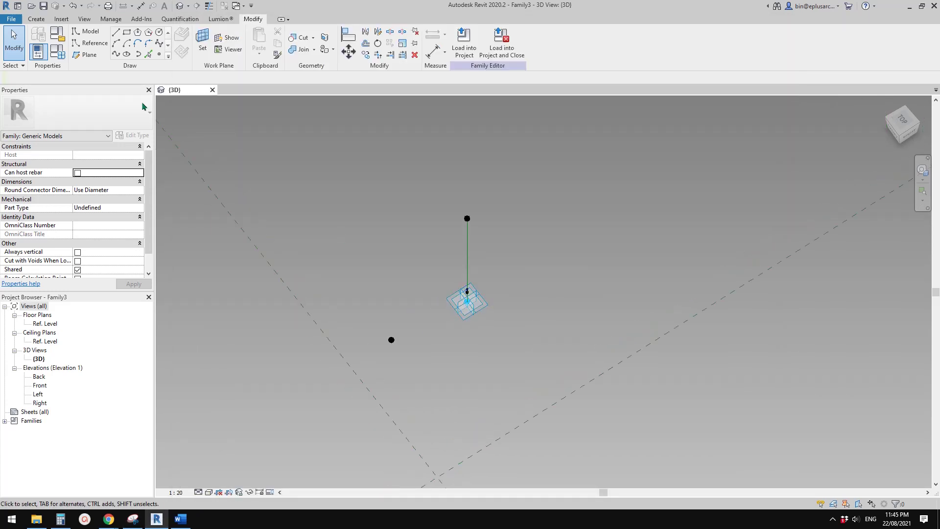
pyautogui.click(57, 52)
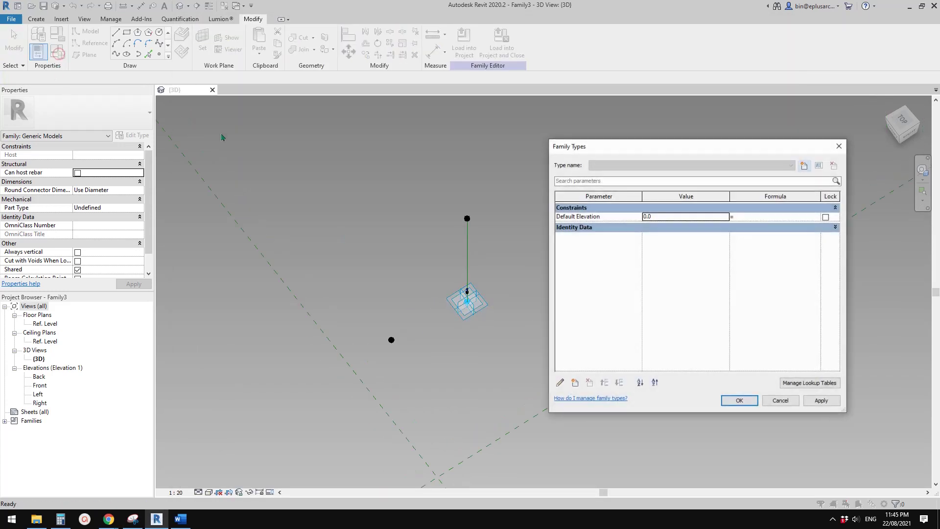
pyautogui.click(576, 382)
pyautogui.write('k')
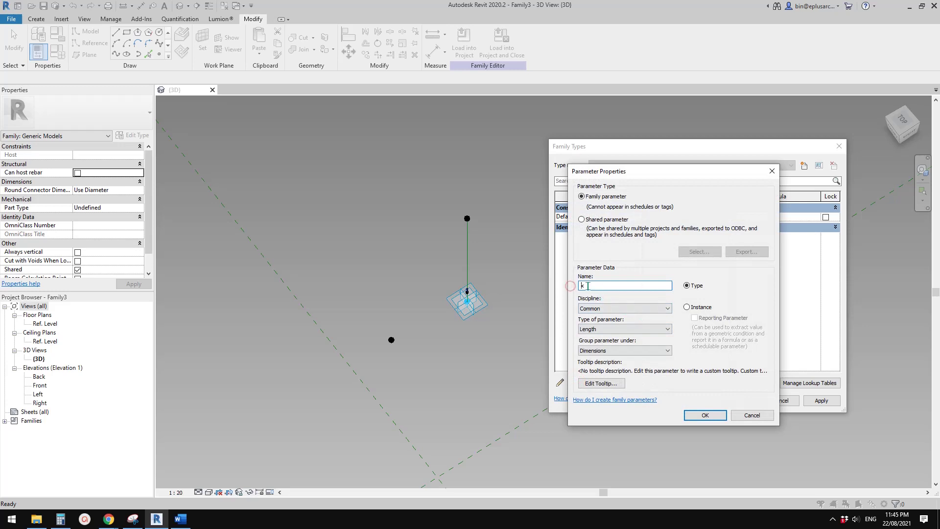
pyautogui.press('BackSpace')
pyautogui.write('x')
pyautogui.click(706, 415)
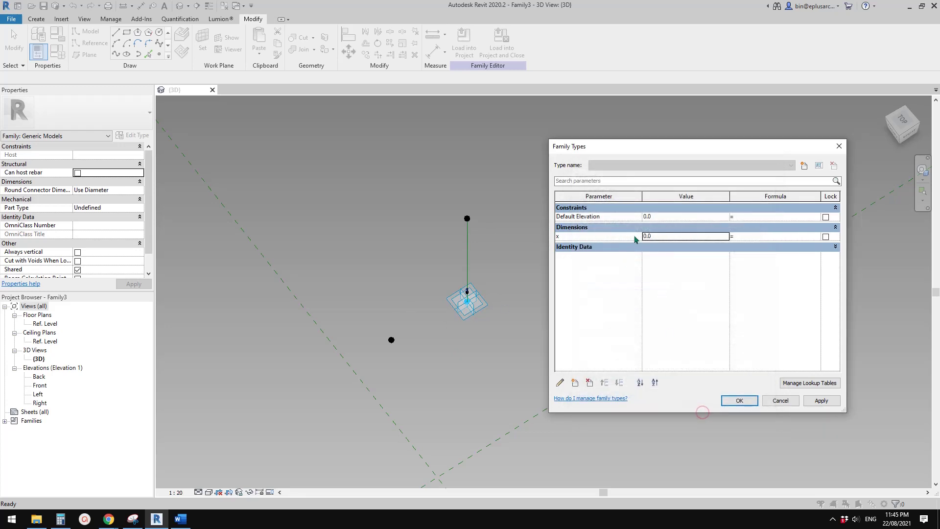
pyautogui.write('3000')
pyautogui.click(741, 401)
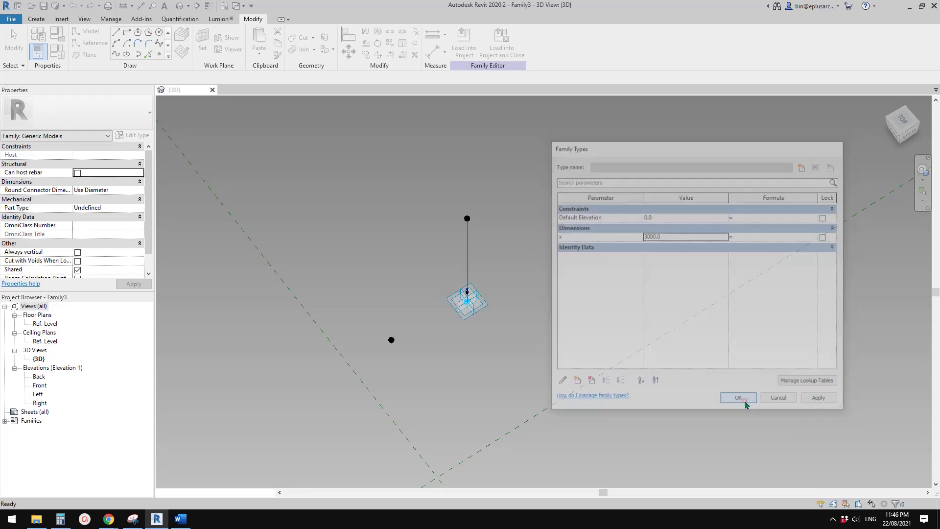
# - Associate the outer reference point's offset with a new type parameter named y
pyautogui.click(395, 377)
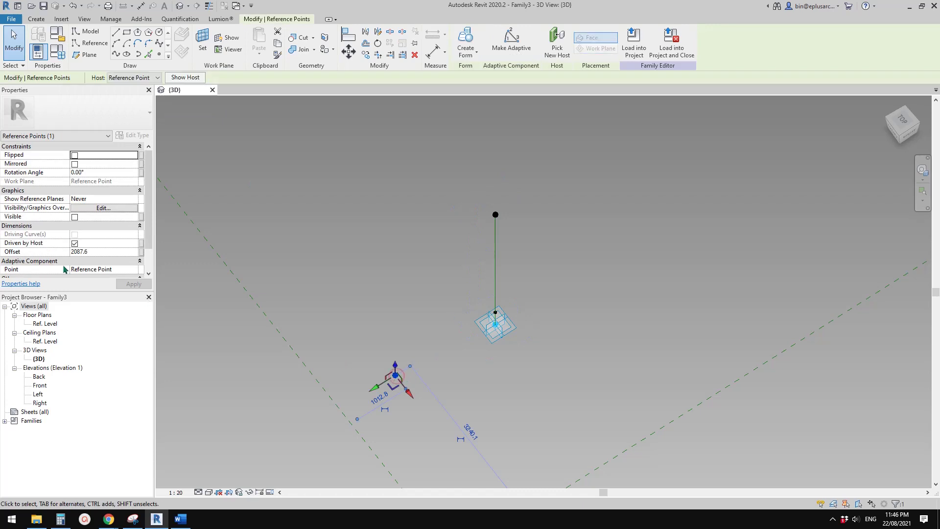
pyautogui.click(141, 252)
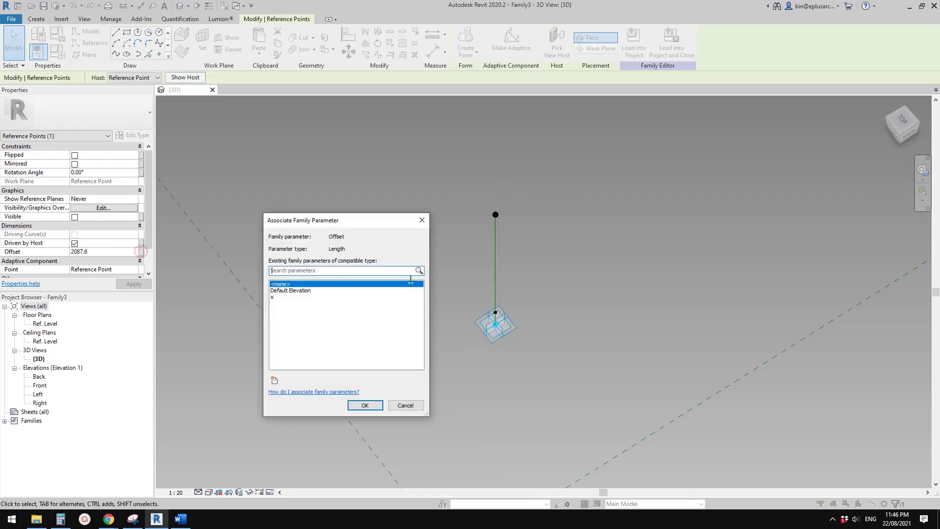
pyautogui.click(275, 380)
pyautogui.write('y')
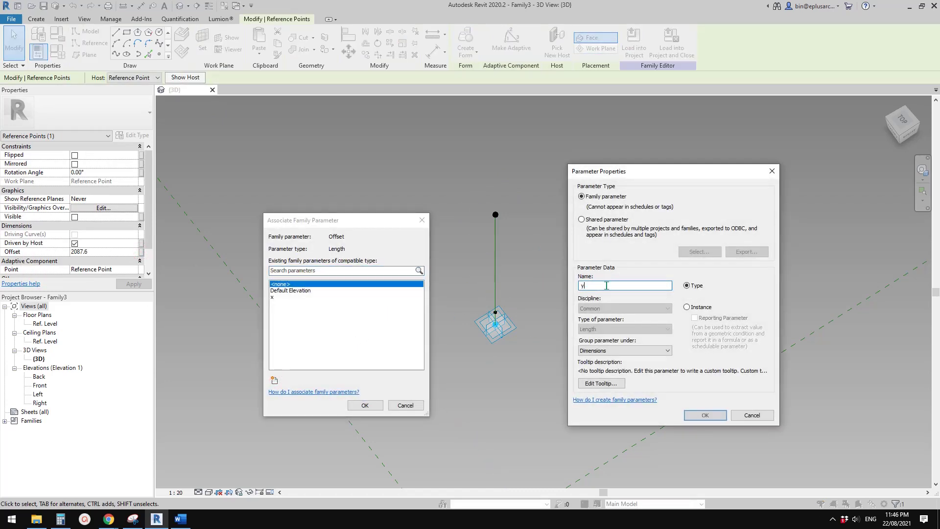
pyautogui.click(701, 308)
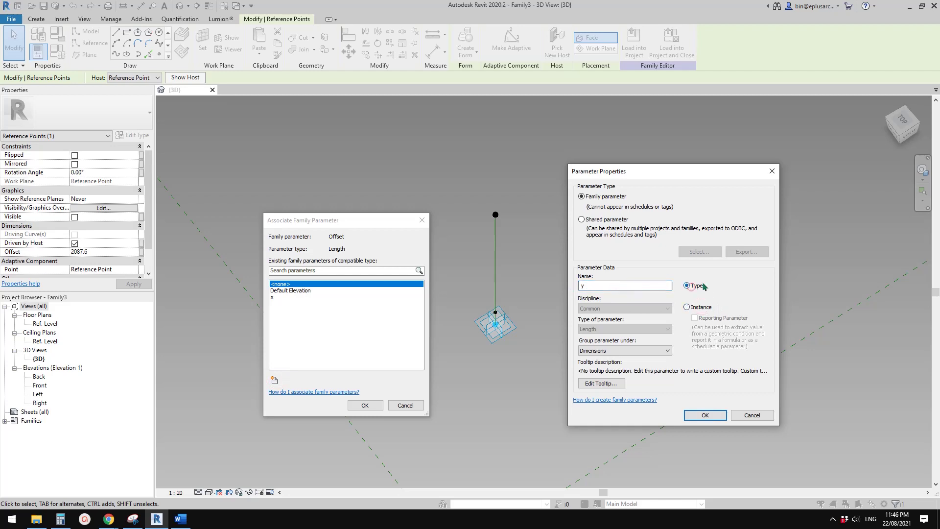
pyautogui.click(687, 285)
pyautogui.click(706, 414)
pyautogui.click(364, 405)
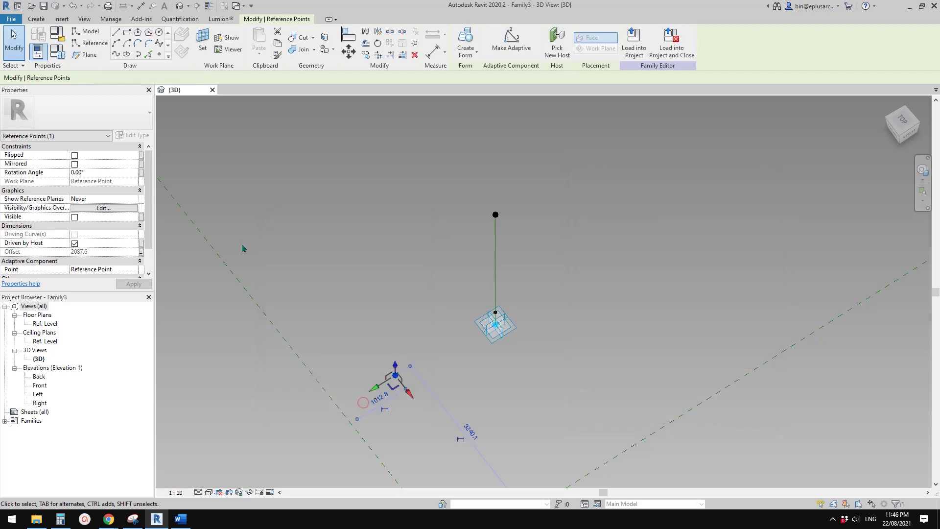
# - Set the formula of parameter y to sqrt(3) / 3 * x, following the sketched derivation, and apply it
pyautogui.click(58, 51)
pyautogui.moveTo(632, 146); pyautogui.dragTo(607, 148)
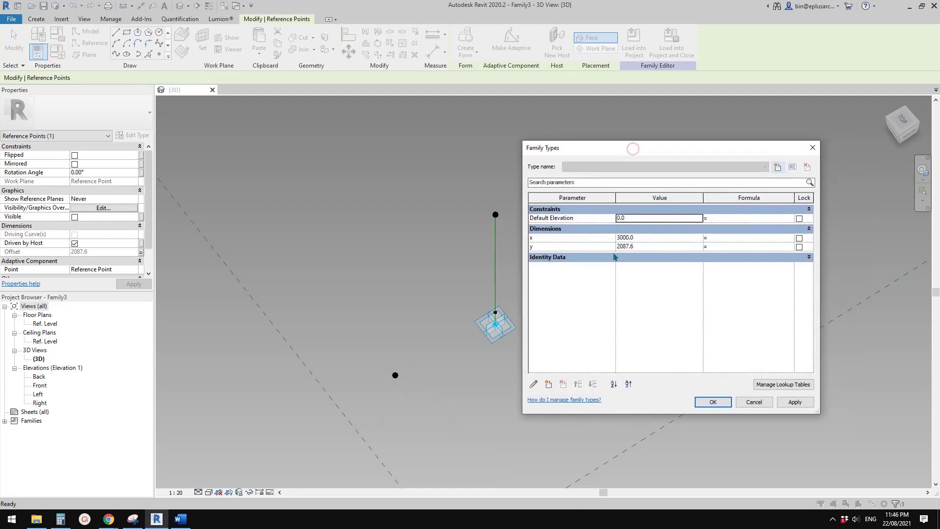
pyautogui.click(722, 247)
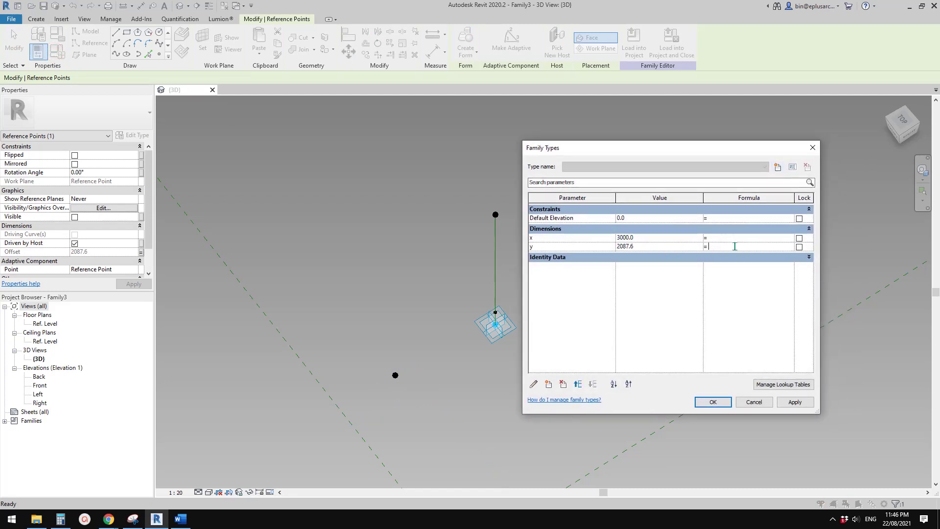
pyautogui.click(132, 518)
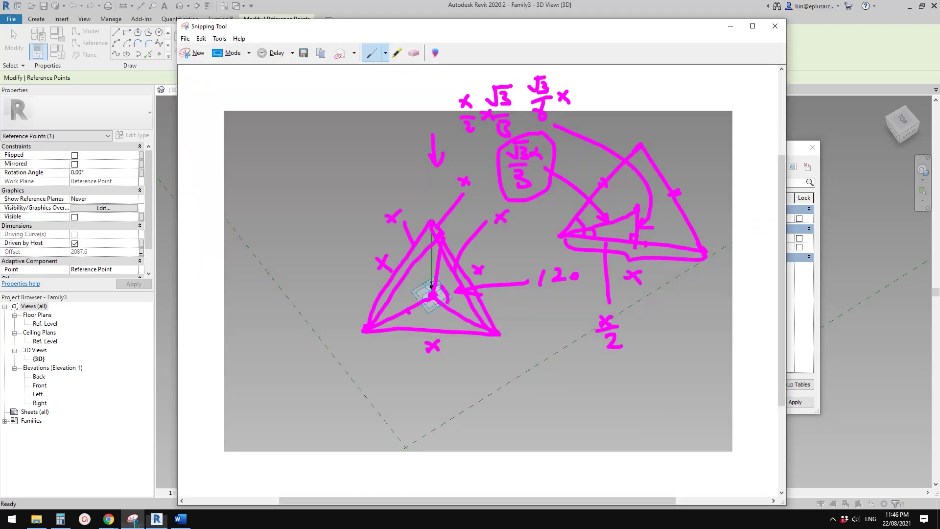
pyautogui.click(815, 301)
pyautogui.click(725, 245)
pyautogui.write('s')
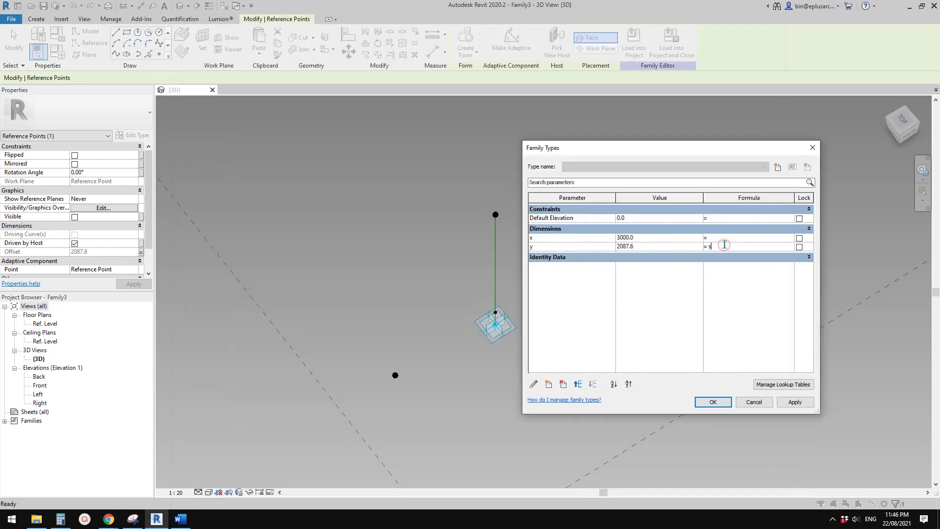
pyautogui.write('qrt(3)/3*x')
pyautogui.click(740, 282)
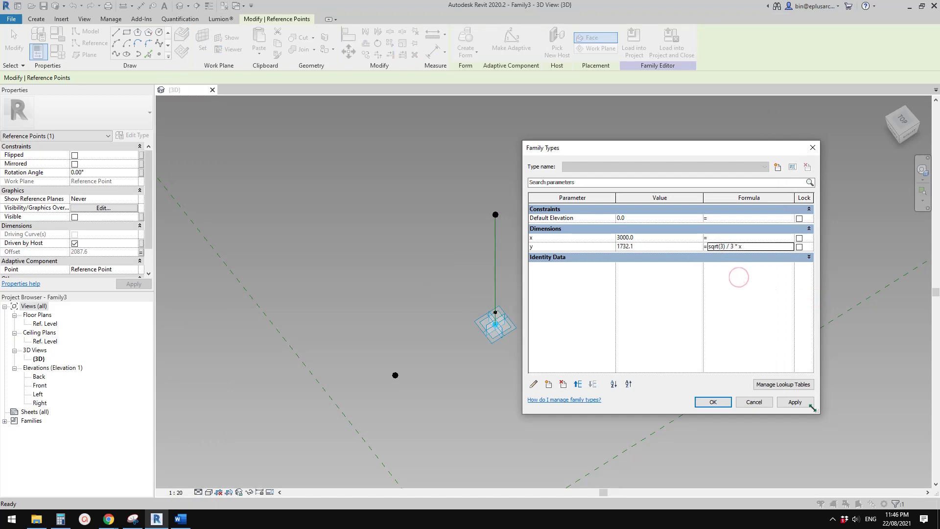
pyautogui.click(798, 402)
pyautogui.click(712, 402)
# - Copy the outer point and its centre point upward, and host the copied centre point on the vertical reference line
pyautogui.keyDown('shift'); pyautogui.moveTo(546, 325); pyautogui.dragTo(471, 277, button='middle'); pyautogui.keyUp('shift')
pyautogui.click(339, 300)
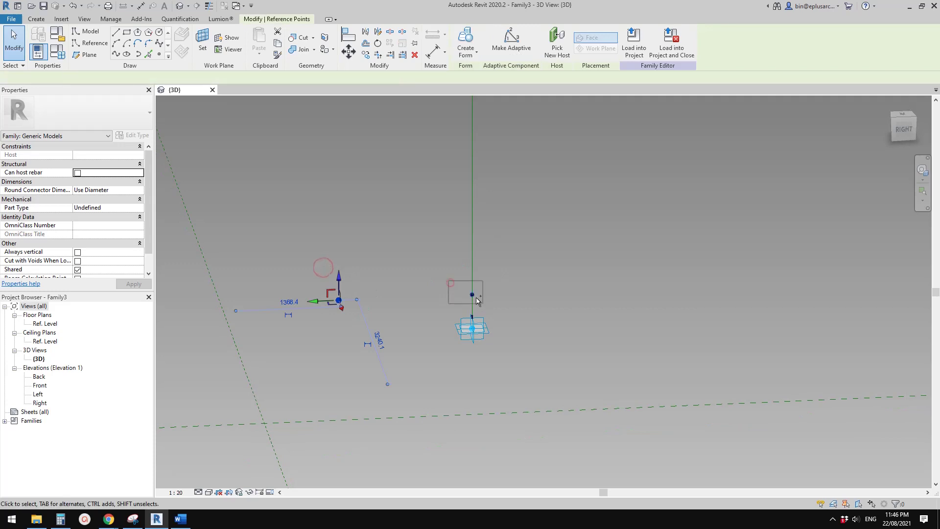
pyautogui.keyDown('ctrl'); pyautogui.click(472, 294); pyautogui.keyUp('ctrl')
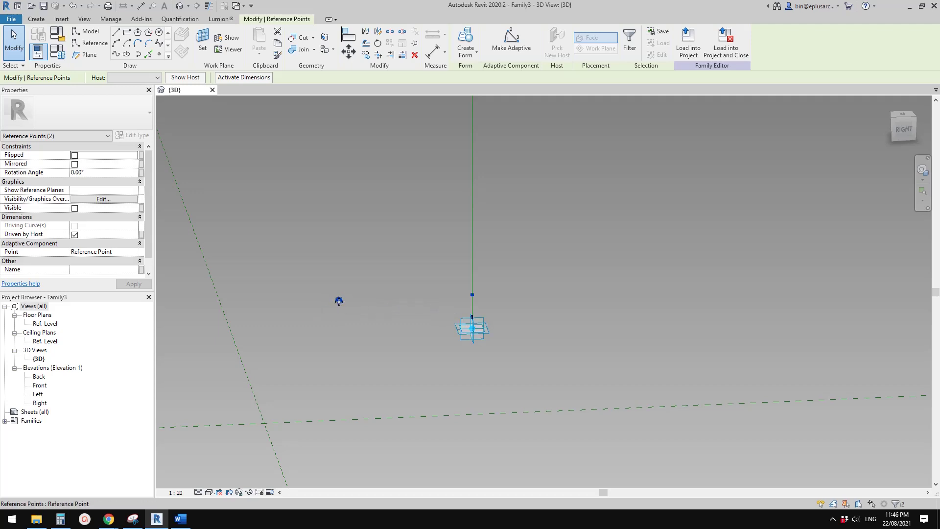
pyautogui.scroll(-1, 449, 284)
pyautogui.keyDown('shift'); pyautogui.moveTo(449, 285); pyautogui.dragTo(462, 306, button='middle'); pyautogui.keyUp('shift')
pyautogui.press('m')
pyautogui.press('v')
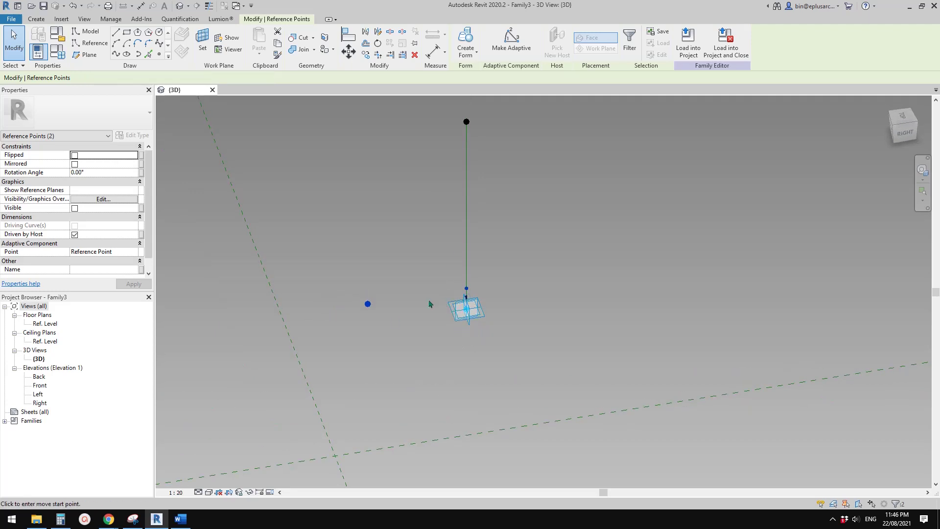
pyautogui.click(419, 296)
pyautogui.click(411, 240)
pyautogui.press('Escape')
pyautogui.moveTo(447, 206); pyautogui.dragTo(499, 241)
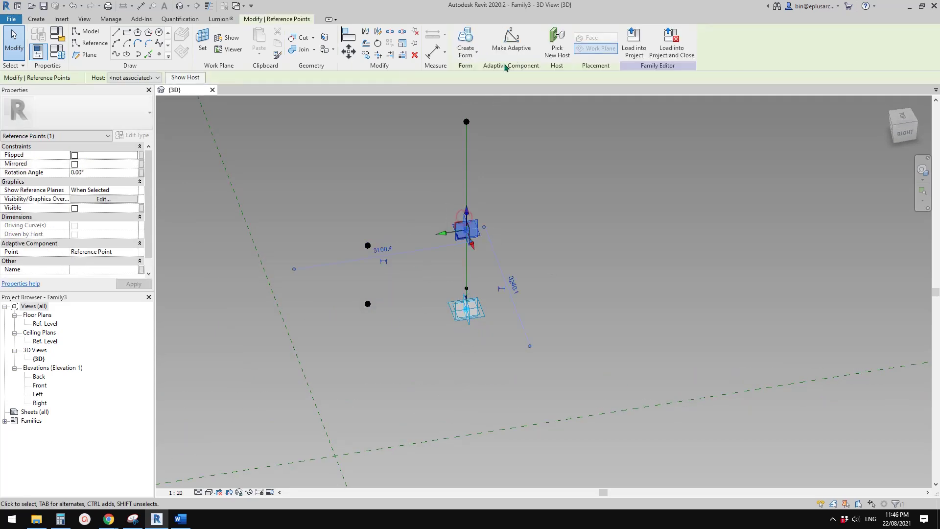
pyautogui.press('Escape')
# - Copy the raised pair of points once more and host the second copied centre point on the vertical reference line
pyautogui.moveTo(323, 180); pyautogui.dragTo(495, 237)
pyautogui.press('c')
pyautogui.press('o')
pyautogui.click(434, 227)
pyautogui.click(384, 195)
pyautogui.press('Escape')
pyautogui.moveTo(400, 189); pyautogui.dragTo(438, 224)
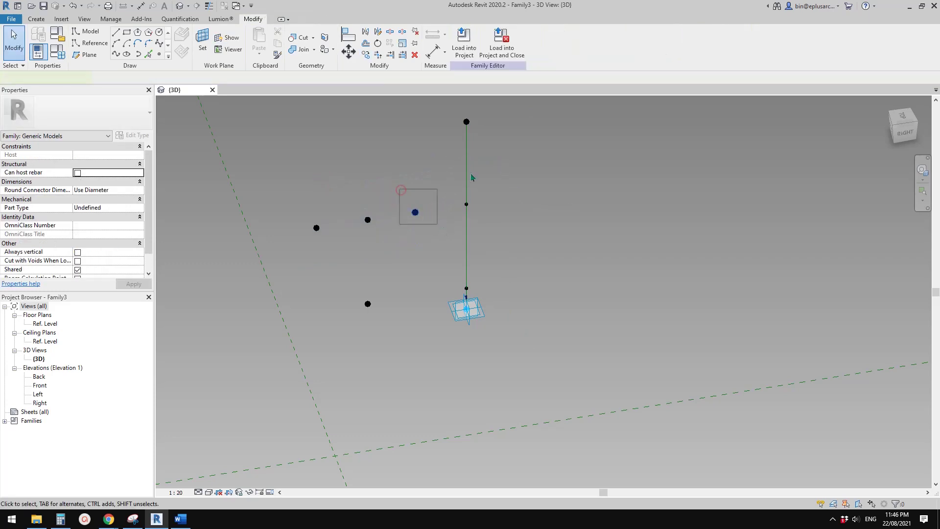
pyautogui.click(556, 44)
pyautogui.click(467, 229)
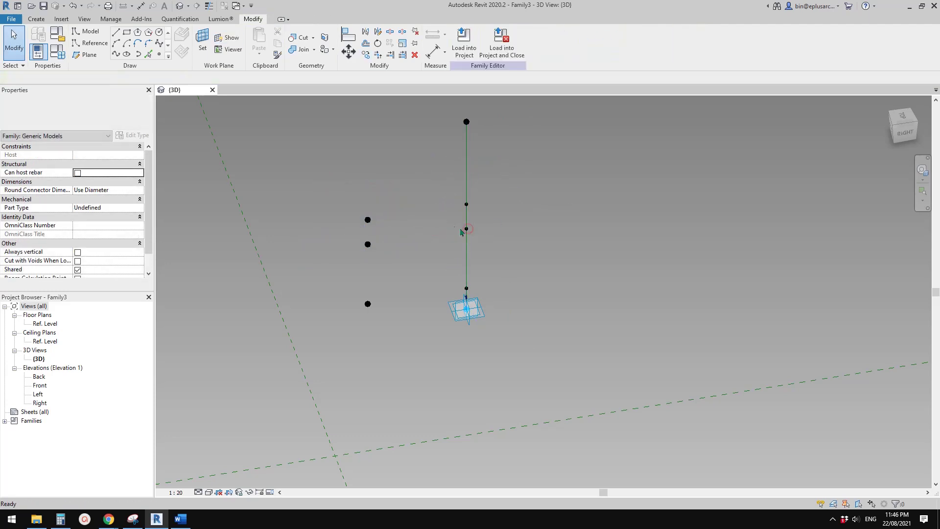
# - Set the rotation angle of the middle centre point hosted on the vertical reference line to 120°
pyautogui.scroll(1, 460, 232)
pyautogui.click(466, 229)
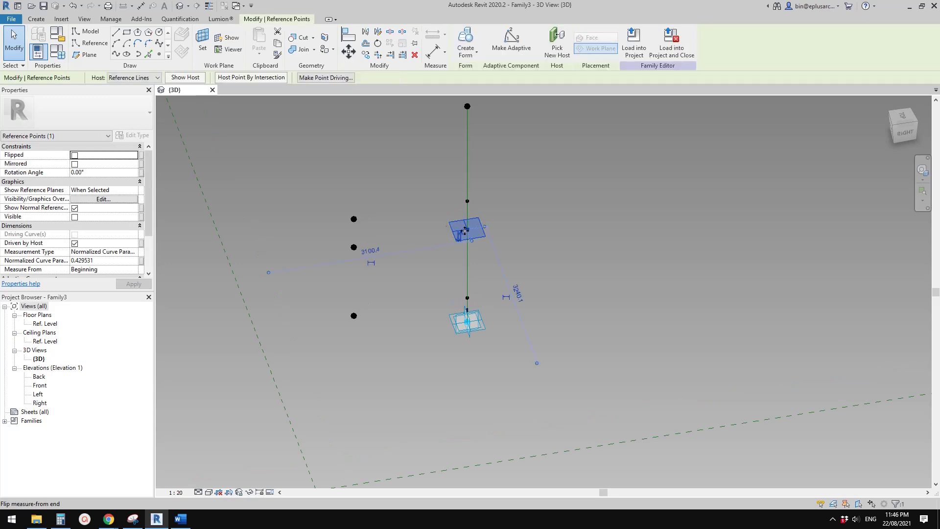
pyautogui.click(106, 172)
pyautogui.write('12')
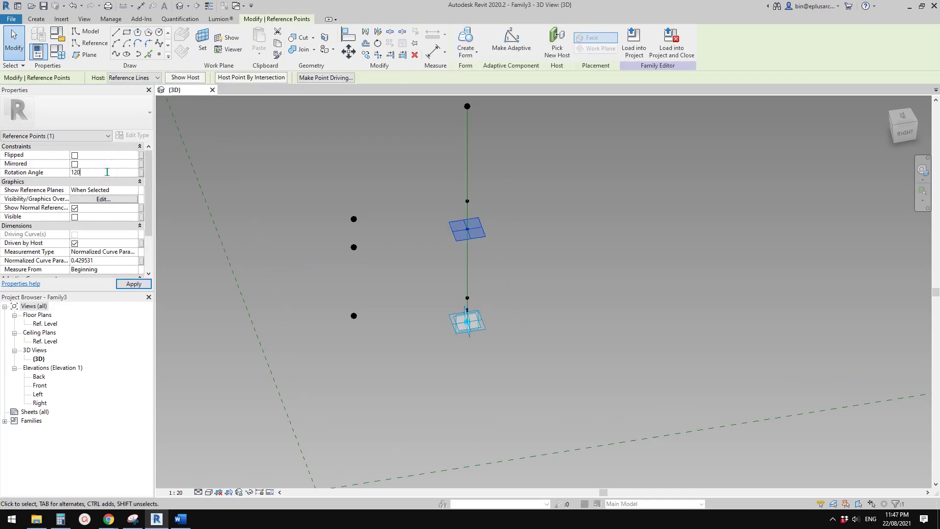
pyautogui.keyDown('shift'); pyautogui.moveTo(478, 237); pyautogui.dragTo(481, 263, button='middle'); pyautogui.keyUp('shift')
# - Set the rotation angle of the uppermost centre point hosted partway along the vertical reference line to 240°
pyautogui.moveTo(447, 199); pyautogui.dragTo(479, 212)
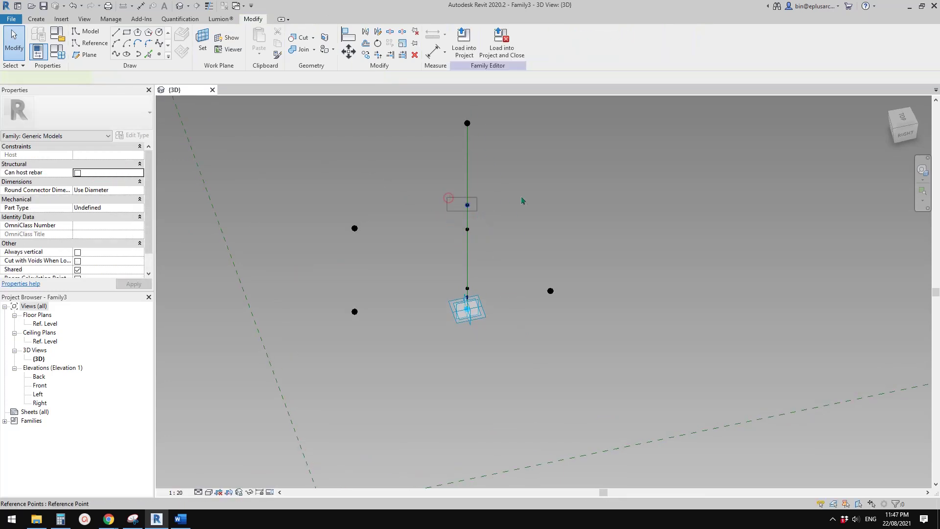
pyautogui.click(111, 175)
pyautogui.write('240')
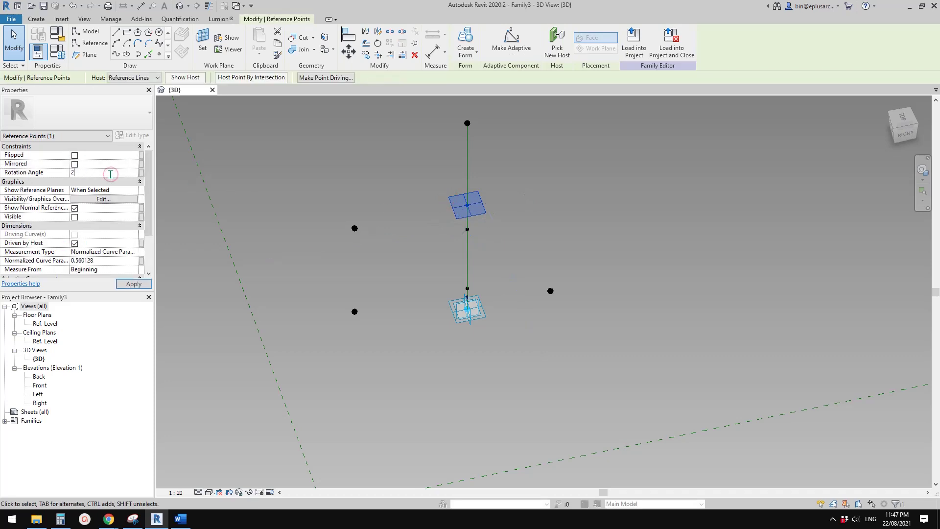
pyautogui.click(539, 224)
pyautogui.keyDown('shift'); pyautogui.moveTo(500, 195); pyautogui.dragTo(470, 346, button='middle'); pyautogui.keyUp('shift')
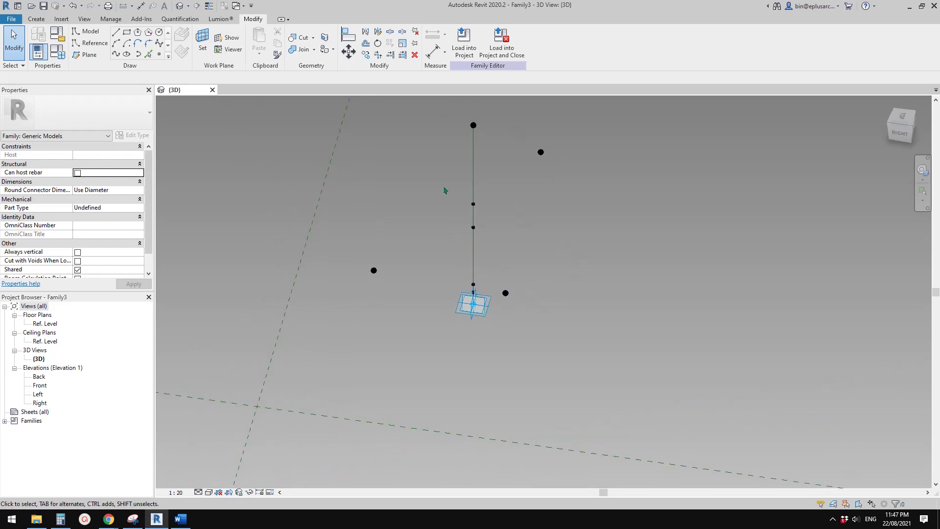
# - Set the normalized curve parameter of all three centre points hosted on the vertical line to 0
pyautogui.moveTo(444, 190); pyautogui.dragTo(504, 294)
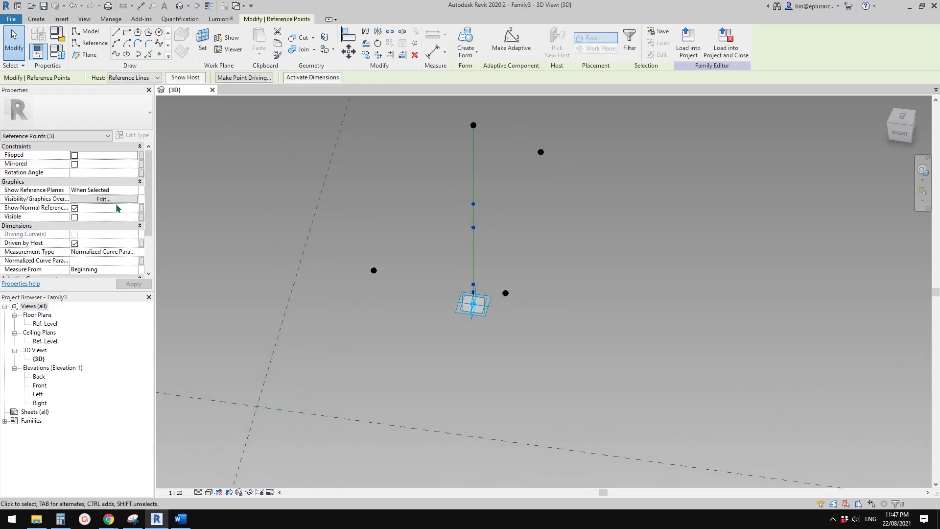
pyautogui.click(106, 260)
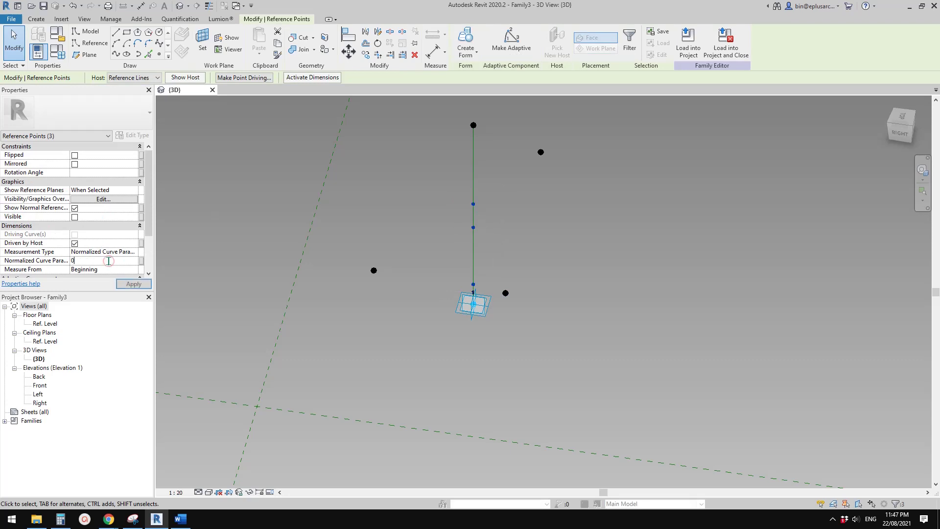
pyautogui.click(506, 290)
pyautogui.keyDown('shift'); pyautogui.moveTo(506, 290); pyautogui.dragTo(571, 202, button='middle'); pyautogui.keyUp('shift')
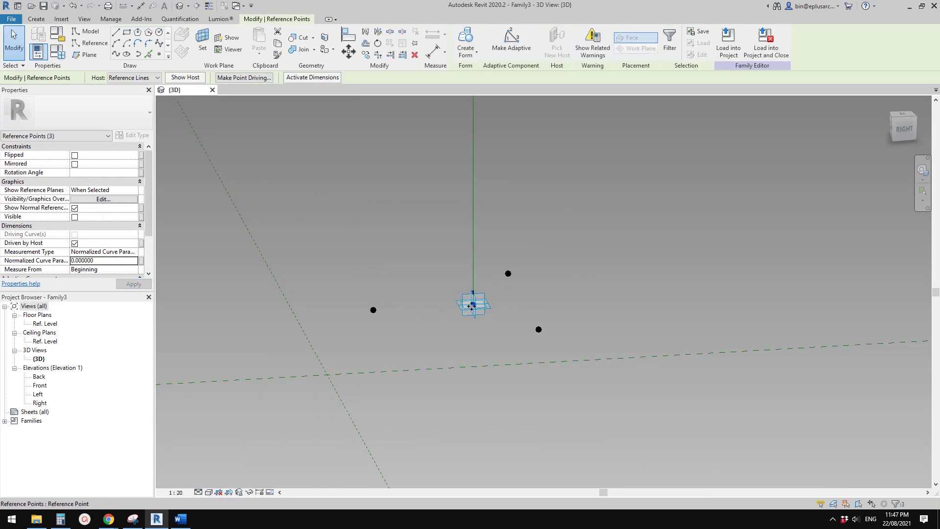
pyautogui.scroll(-1, 522, 314)
pyautogui.keyDown('shift'); pyautogui.moveTo(524, 315); pyautogui.dragTo(534, 337, button='middle'); pyautogui.keyUp('shift')
pyautogui.scroll(1, 517, 270)
pyautogui.keyDown('shift'); pyautogui.moveTo(518, 272); pyautogui.dragTo(541, 353, button='middle'); pyautogui.keyUp('shift')
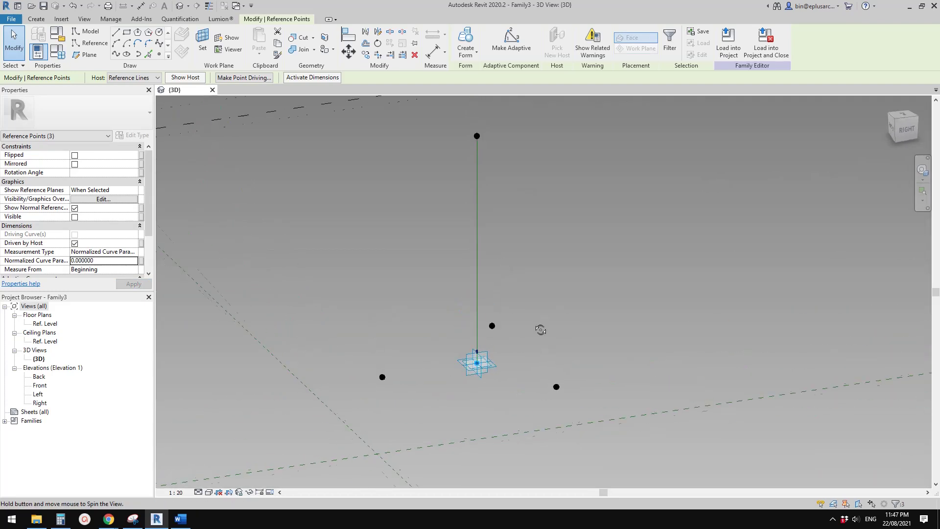
# - Switch to the Snipping Tool sketch and draw a separate right triangle below the tetrahedron, labelling its hypotenuse x
pyautogui.click(133, 519)
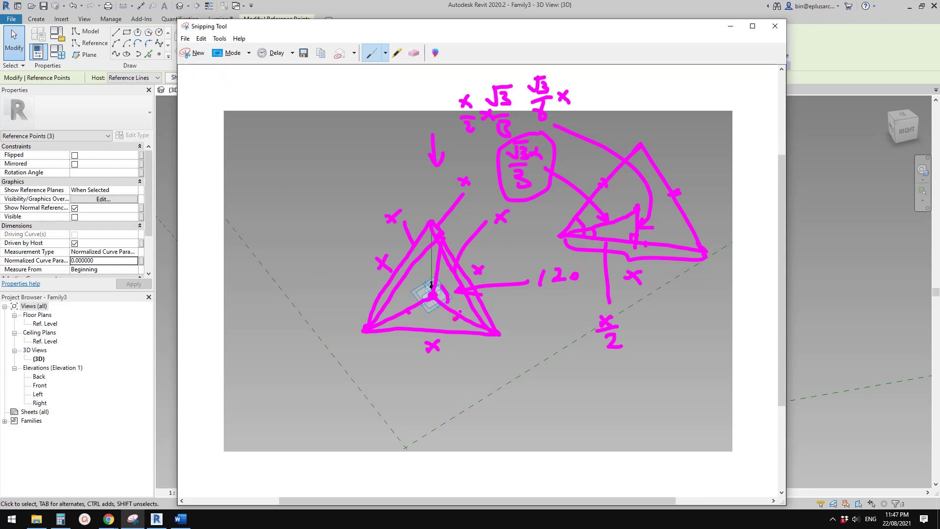
pyautogui.moveTo(503, 381); pyautogui.dragTo(580, 419)
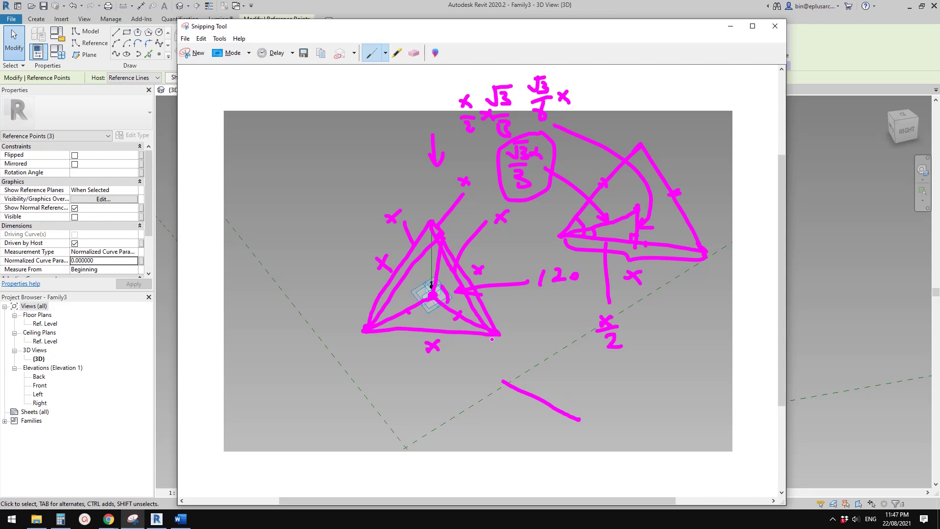
pyautogui.moveTo(505, 381)
pyautogui.mouseDown()
pyautogui.moveTo(508, 295)
pyautogui.moveTo(569, 418)
pyautogui.mouseUp()
pyautogui.moveTo(535, 345)
pyautogui.mouseDown()
pyautogui.moveTo(549, 358)
pyautogui.moveTo(536, 360)
pyautogui.mouseUp()
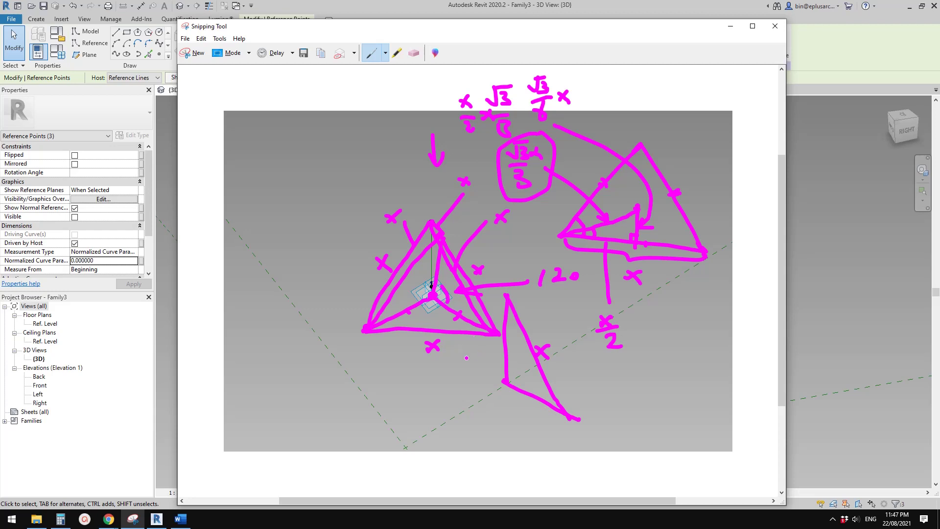
# - Label the new triangle's base √3/3 x and mark its right angle
pyautogui.moveTo(517, 419); pyautogui.dragTo(527, 419)
pyautogui.moveTo(518, 425); pyautogui.dragTo(515, 434)
pyautogui.moveTo(513, 401); pyautogui.dragTo(522, 400)
pyautogui.moveTo(516, 402)
pyautogui.mouseDown()
pyautogui.moveTo(510, 408)
pyautogui.moveTo(541, 424)
pyautogui.mouseUp()
pyautogui.moveTo(541, 414); pyautogui.dragTo(531, 424)
pyautogui.moveTo(514, 376); pyautogui.dragTo(520, 389)
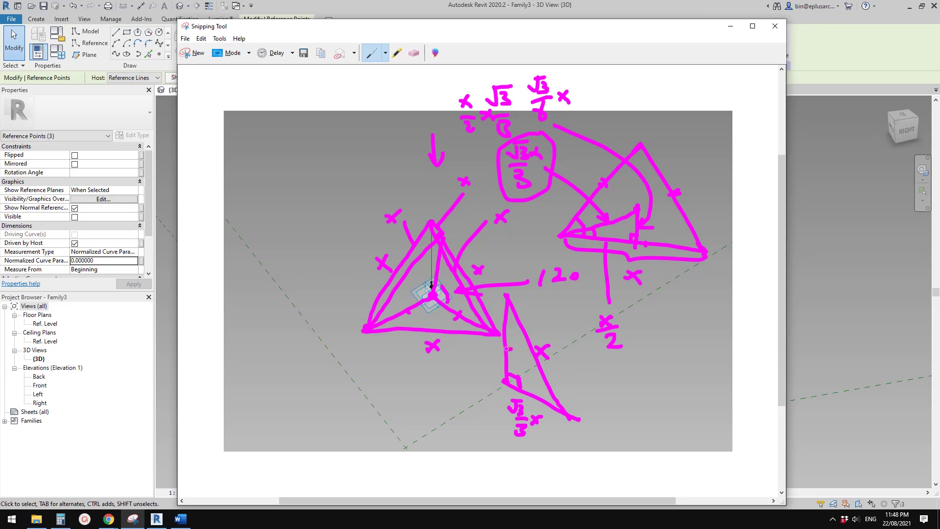
# - Circle the base length and write the height expression √(x² − x²/3) beside the triangle, erasing the stray stroke
pyautogui.moveTo(704, 358)
pyautogui.mouseDown()
pyautogui.moveTo(601, 363)
pyautogui.moveTo(592, 385)
pyautogui.moveTo(632, 396)
pyautogui.moveTo(618, 395)
pyautogui.moveTo(645, 378)
pyautogui.moveTo(658, 386)
pyautogui.mouseUp()
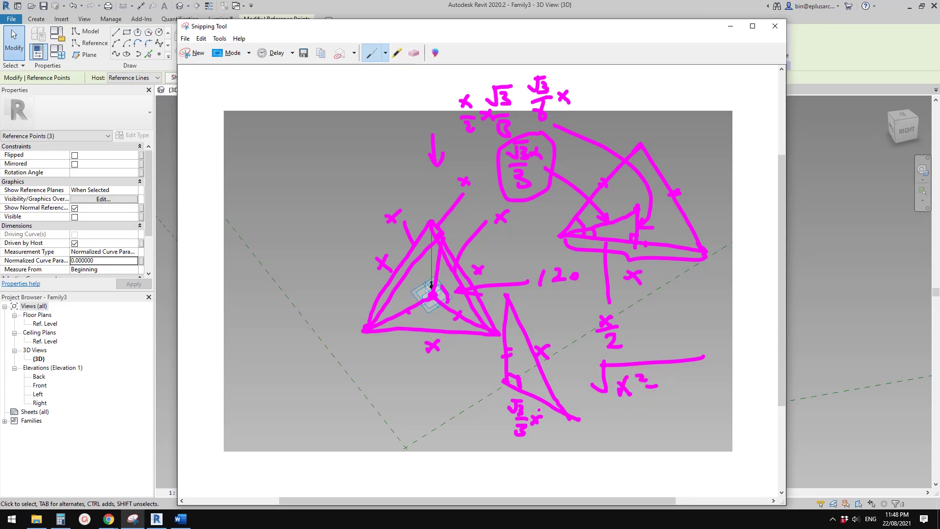
pyautogui.moveTo(508, 401)
pyautogui.mouseDown()
pyautogui.moveTo(554, 421)
pyautogui.moveTo(508, 394)
pyautogui.mouseUp()
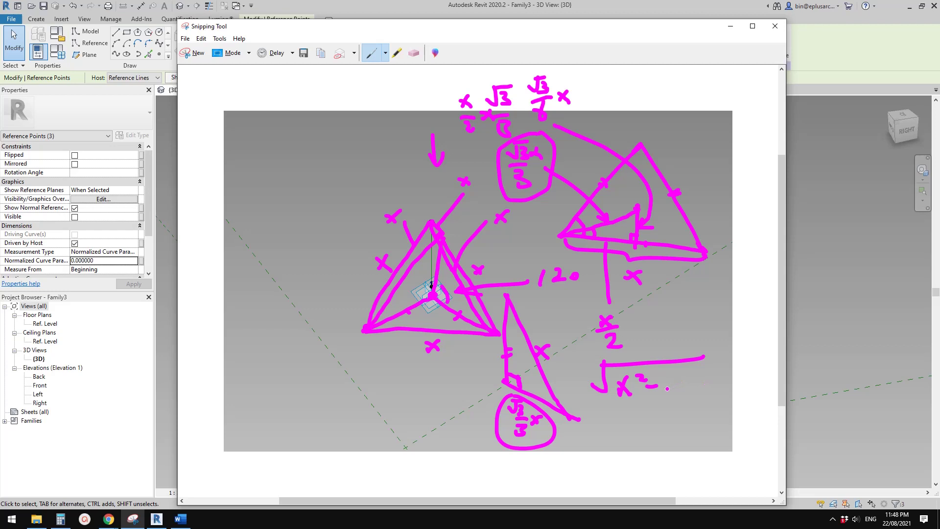
pyautogui.moveTo(667, 388)
pyautogui.mouseDown()
pyautogui.moveTo(679, 387)
pyautogui.moveTo(673, 407)
pyautogui.moveTo(666, 386)
pyautogui.mouseUp()
pyautogui.click(414, 53)
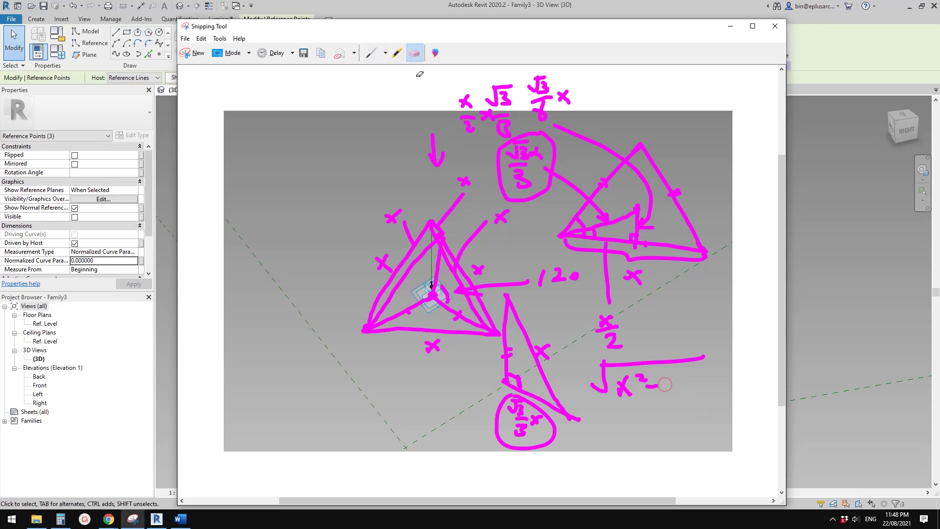
pyautogui.click(371, 53)
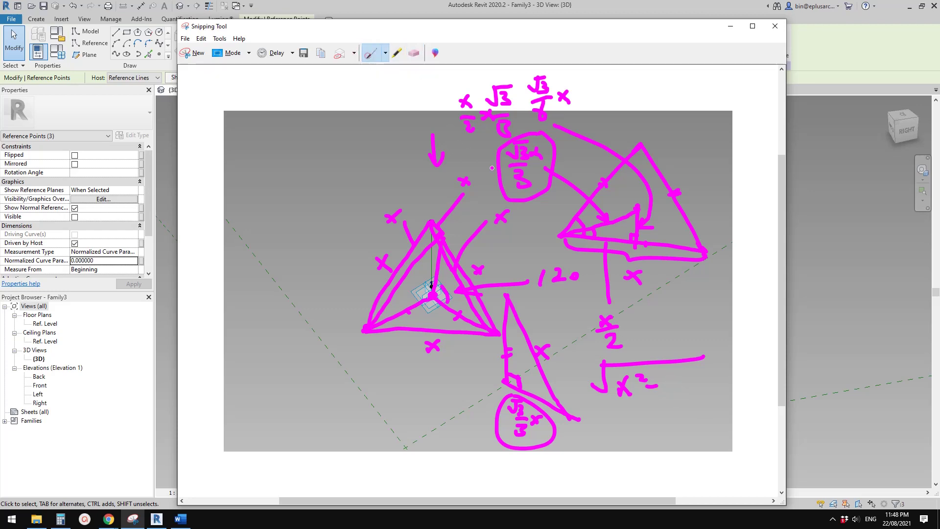
pyautogui.moveTo(669, 395); pyautogui.dragTo(675, 406)
pyautogui.moveTo(672, 371)
pyautogui.mouseDown()
pyautogui.moveTo(670, 385)
pyautogui.moveTo(689, 386)
pyautogui.moveTo(667, 380)
pyautogui.mouseUp()
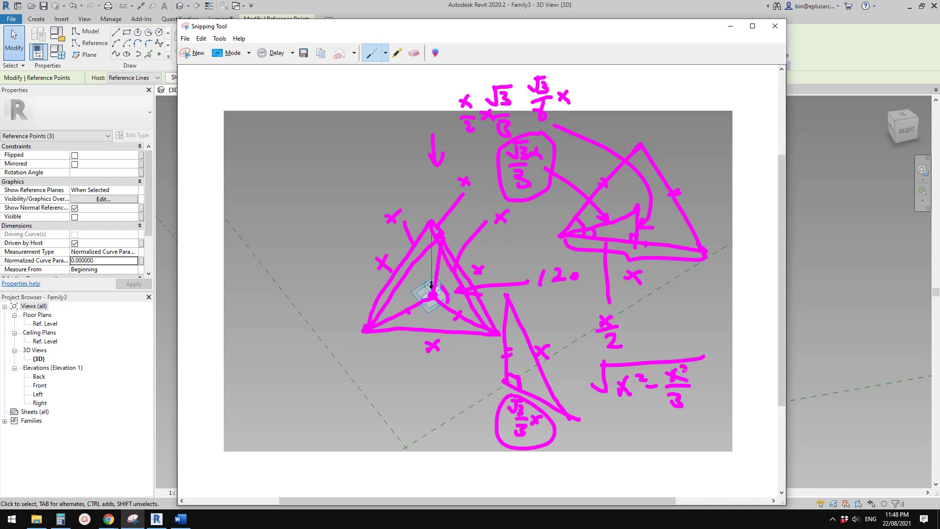
pyautogui.moveTo(683, 366); pyautogui.dragTo(691, 372)
# - Simplify the height expression to √(2/3 x²) and √6/3 x, erase the stray mark, and circle the final result
pyautogui.moveTo(602, 421)
pyautogui.mouseDown()
pyautogui.moveTo(641, 427)
pyautogui.moveTo(634, 444)
pyautogui.moveTo(637, 412)
pyautogui.moveTo(658, 431)
pyautogui.mouseUp()
pyautogui.moveTo(657, 420)
pyautogui.mouseDown()
pyautogui.moveTo(648, 432)
pyautogui.moveTo(666, 419)
pyautogui.moveTo(655, 406)
pyautogui.moveTo(614, 431)
pyautogui.mouseUp()
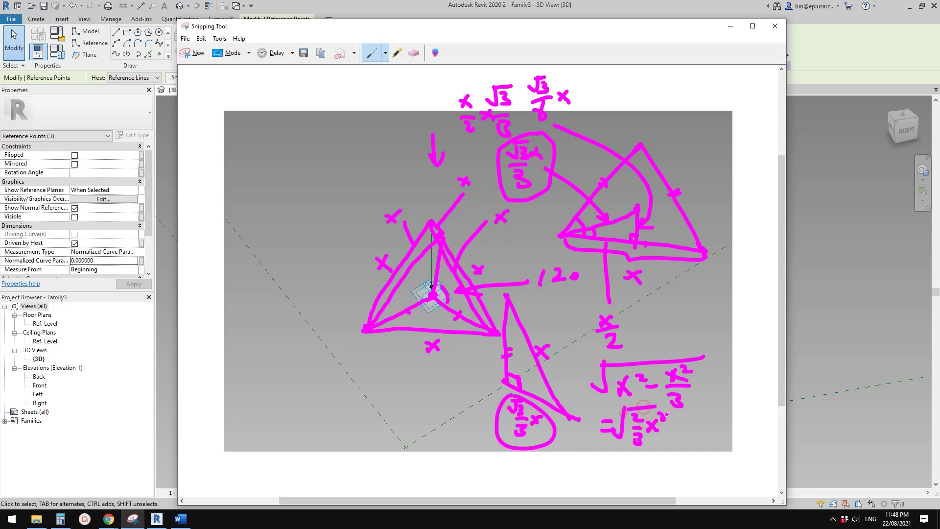
pyautogui.moveTo(683, 428); pyautogui.dragTo(695, 428)
pyautogui.moveTo(687, 433)
pyautogui.mouseDown()
pyautogui.moveTo(696, 440)
pyautogui.moveTo(686, 449)
pyautogui.mouseUp()
pyautogui.moveTo(700, 404)
pyautogui.mouseDown()
pyautogui.moveTo(684, 414)
pyautogui.moveTo(709, 432)
pyautogui.moveTo(724, 412)
pyautogui.mouseUp()
pyautogui.click(413, 57)
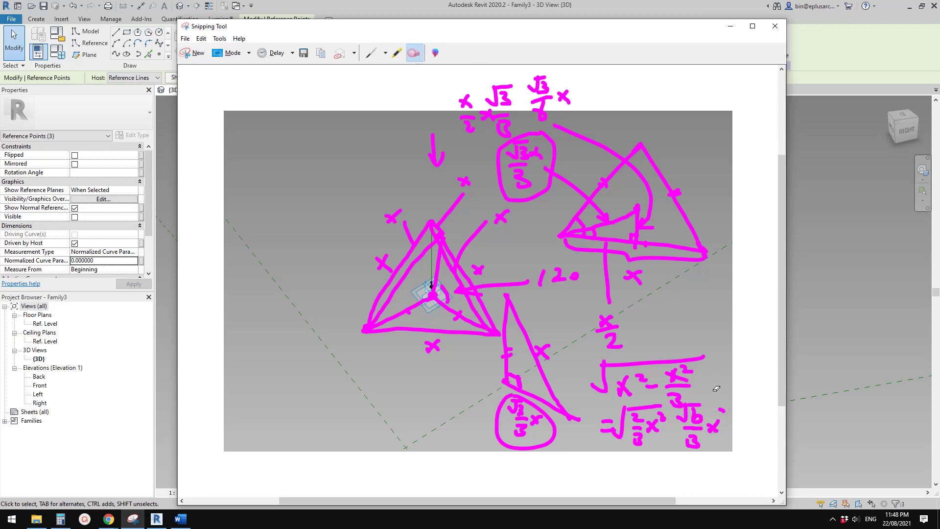
pyautogui.click(371, 55)
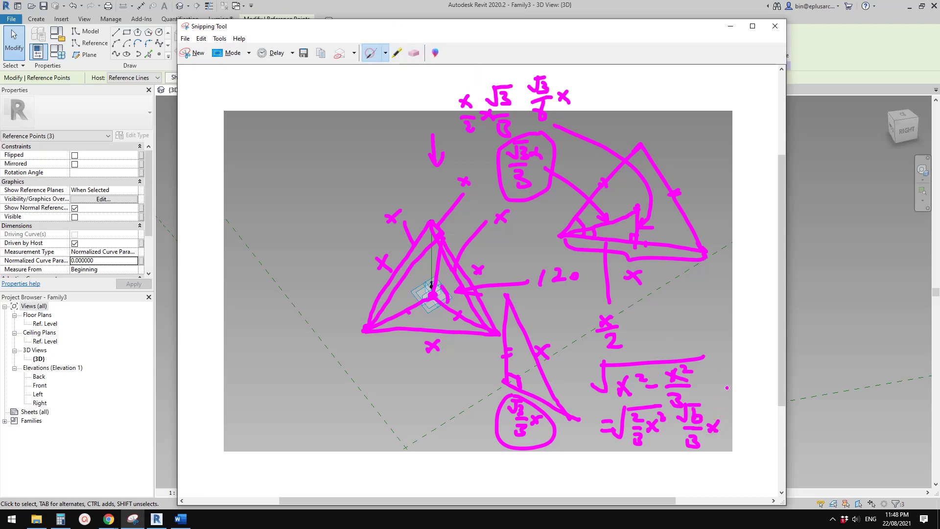
pyautogui.moveTo(703, 393)
pyautogui.mouseDown()
pyautogui.moveTo(685, 399)
pyautogui.moveTo(690, 443)
pyautogui.moveTo(703, 393)
pyautogui.mouseUp()
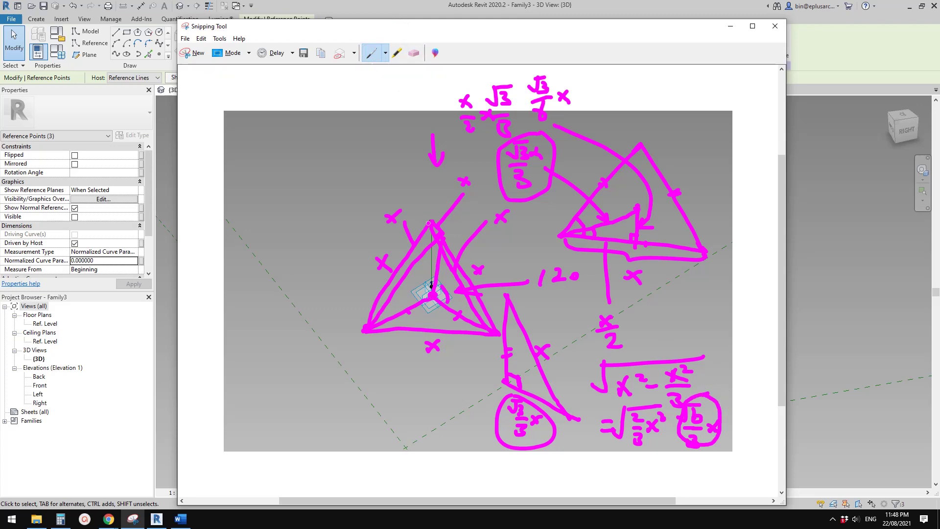
# - Return to Revit and associate the offset of the vertical line's top point with a new type parameter named z
pyautogui.hotkey('alt', 'Tab')
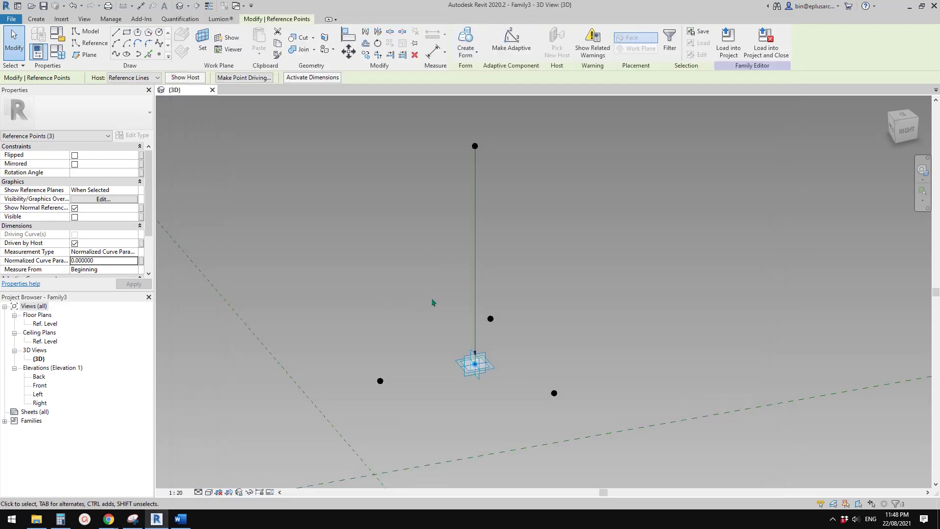
pyautogui.keyDown('shift'); pyautogui.moveTo(487, 302); pyautogui.dragTo(479, 343, button='middle'); pyautogui.keyUp('shift')
pyautogui.moveTo(446, 154); pyautogui.dragTo(486, 191)
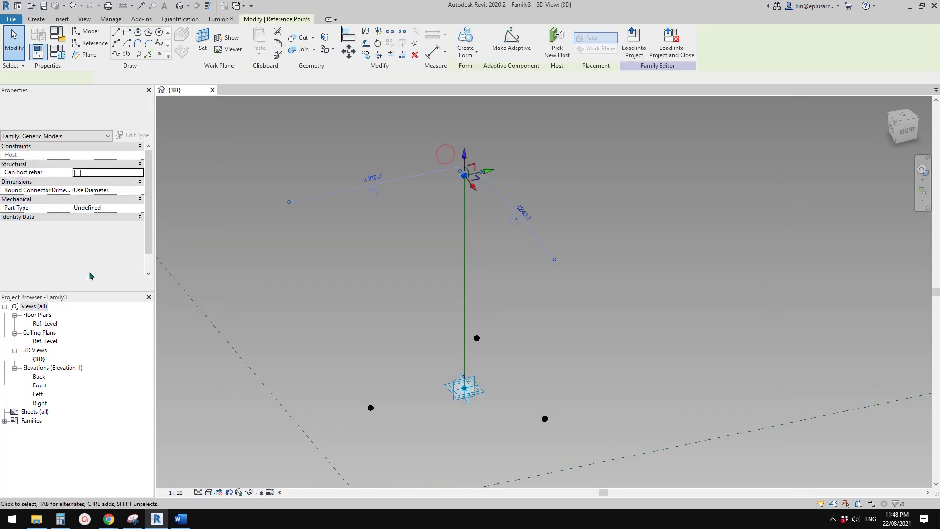
pyautogui.click(140, 262)
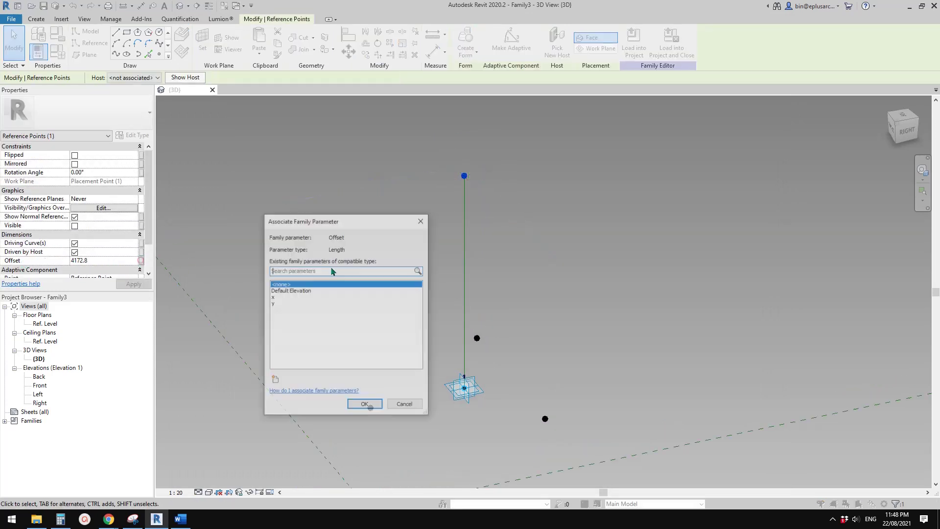
pyautogui.click(274, 380)
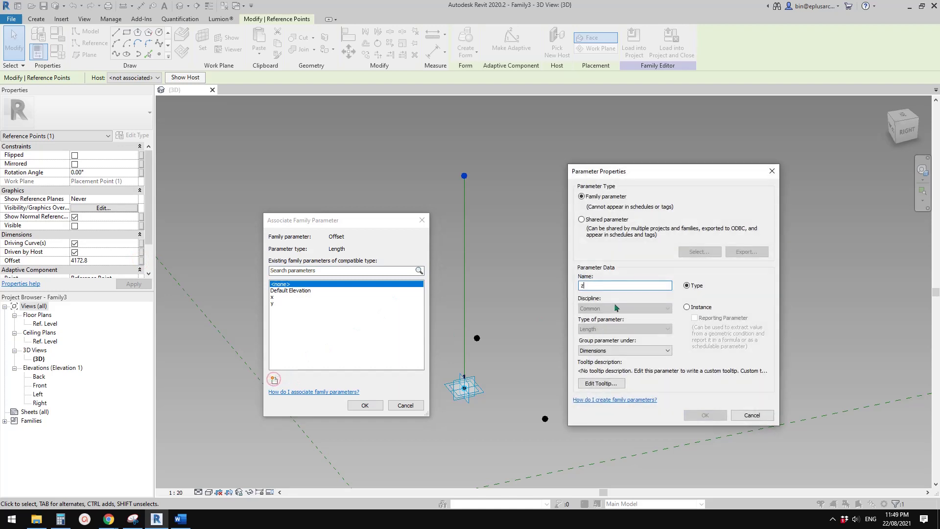
pyautogui.write('z')
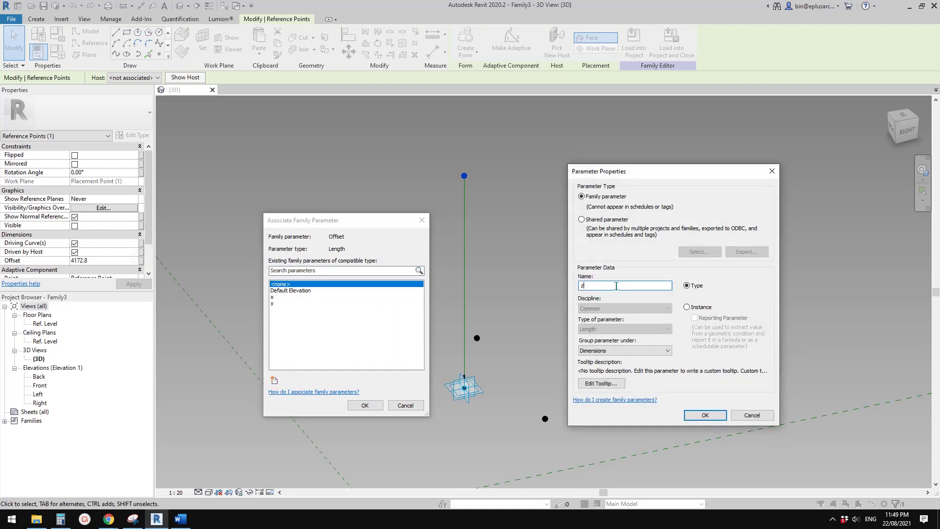
pyautogui.click(700, 414)
pyautogui.click(365, 406)
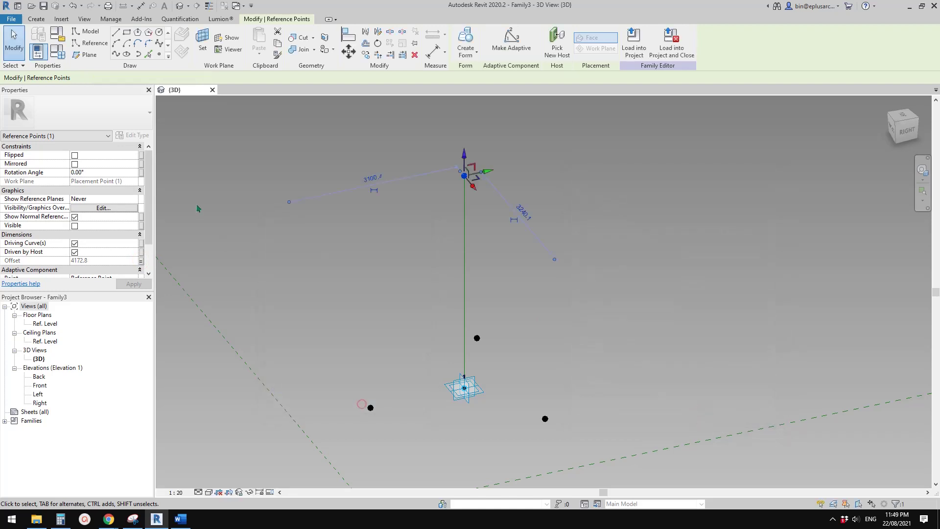
# - Set the formula of parameter z to sqrt(6) / 3 * x, following the sketched derivation, and apply it
pyautogui.click(58, 51)
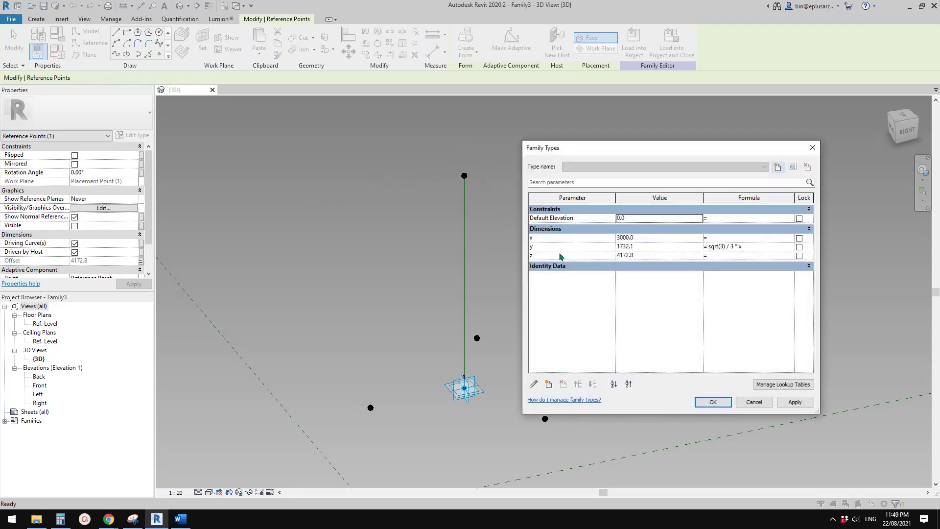
pyautogui.click(720, 257)
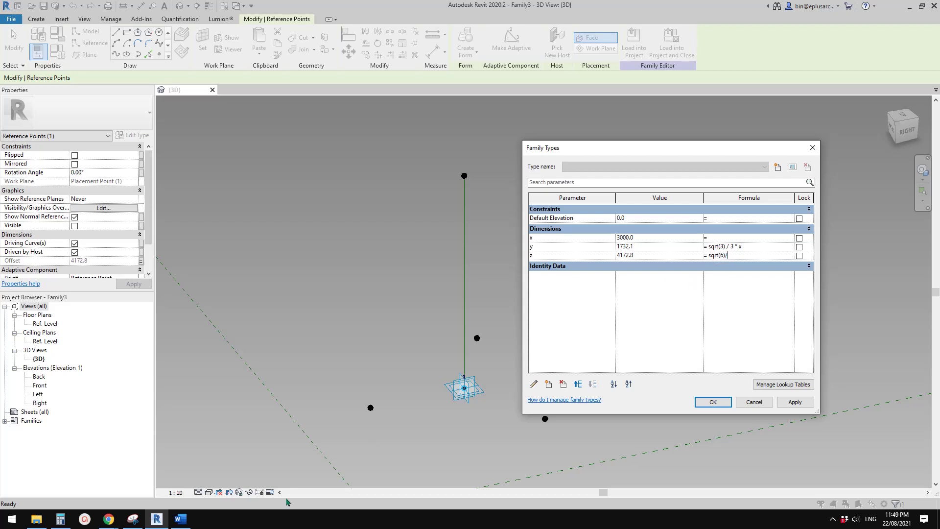
pyautogui.click(133, 519)
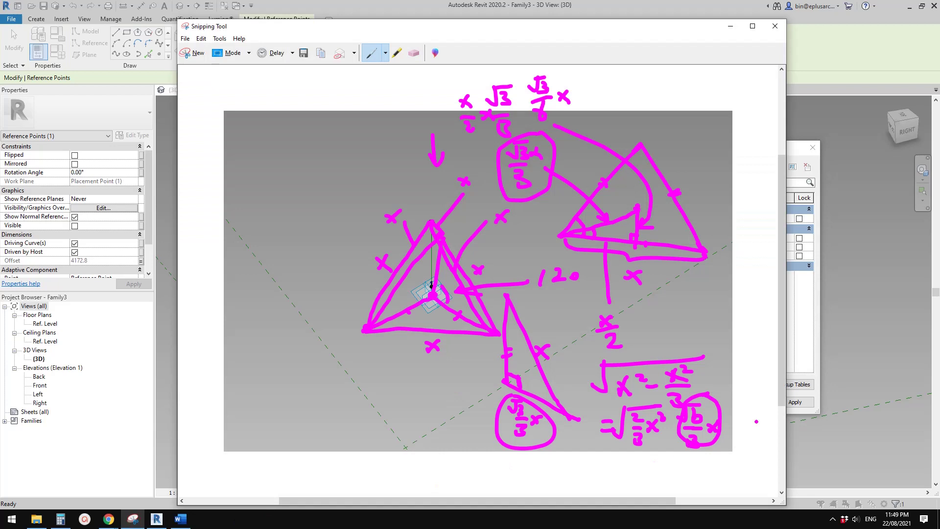
pyautogui.click(811, 413)
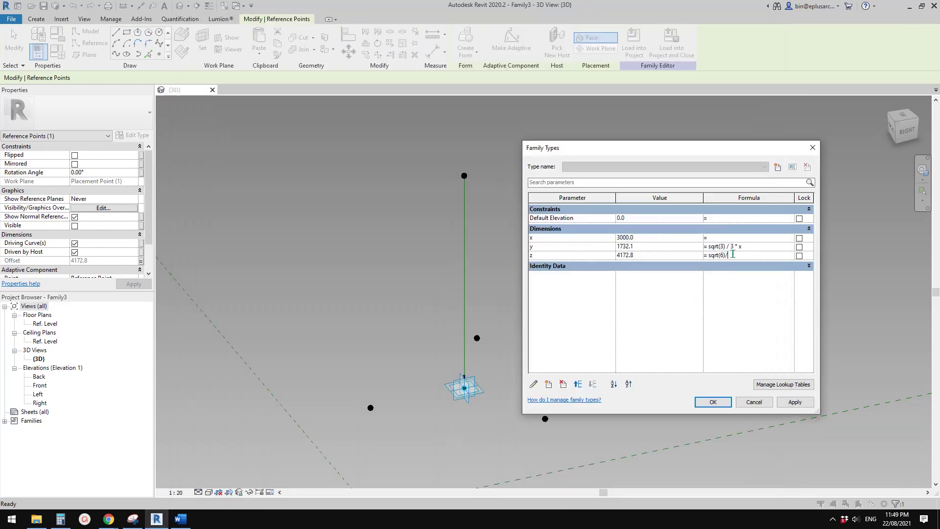
pyautogui.write('3 * x')
pyautogui.click(798, 402)
pyautogui.click(720, 399)
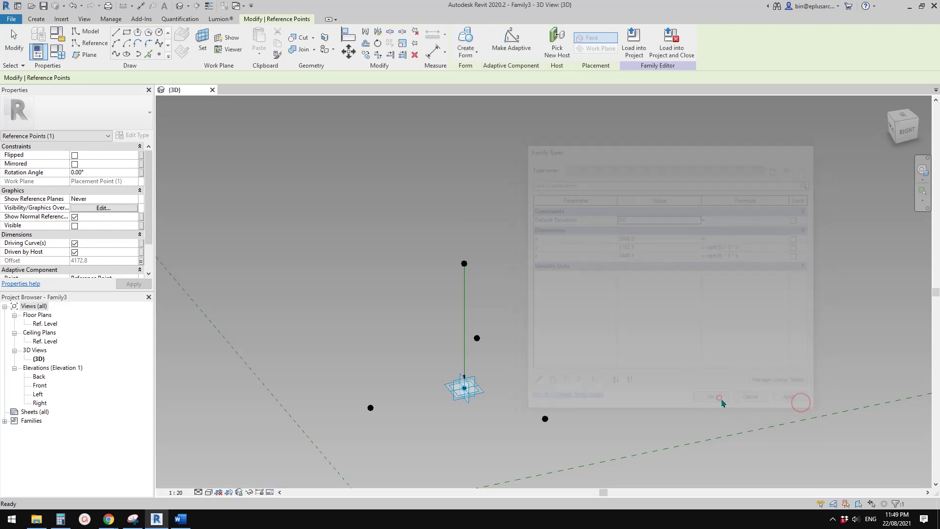
pyautogui.click(518, 306)
pyautogui.keyDown('shift'); pyautogui.moveTo(518, 307); pyautogui.dragTo(508, 269, button='middle'); pyautogui.keyUp('shift')
pyautogui.click(364, 347)
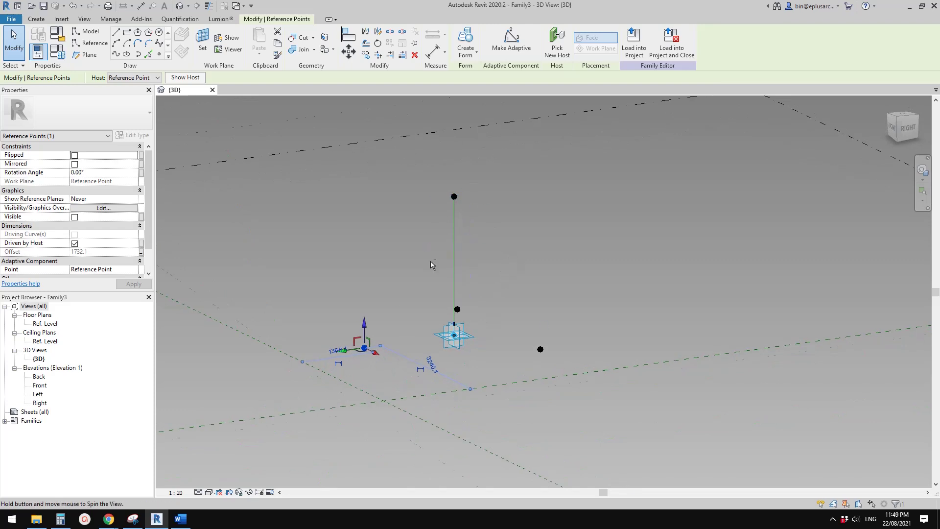
pyautogui.keyDown('shift'); pyautogui.moveTo(431, 262); pyautogui.dragTo(456, 296, button='middle'); pyautogui.keyUp('shift')
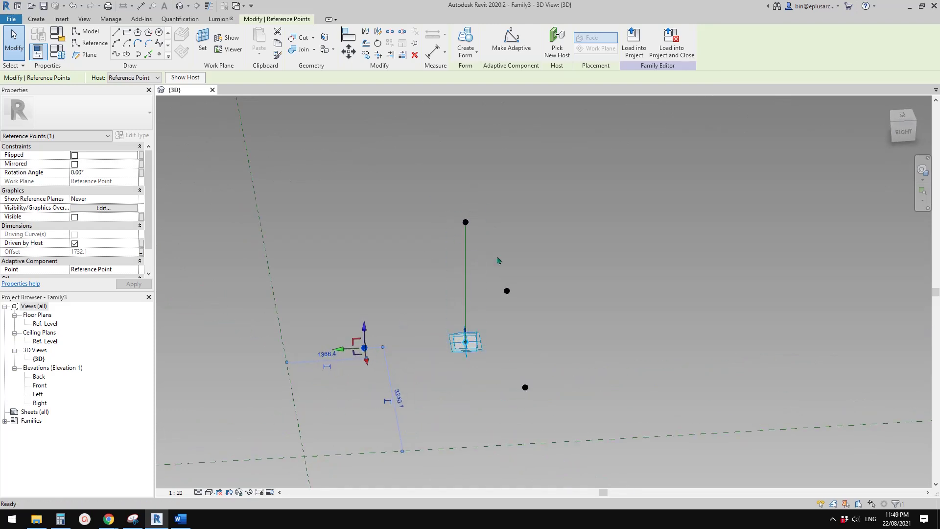
pyautogui.click(510, 379)
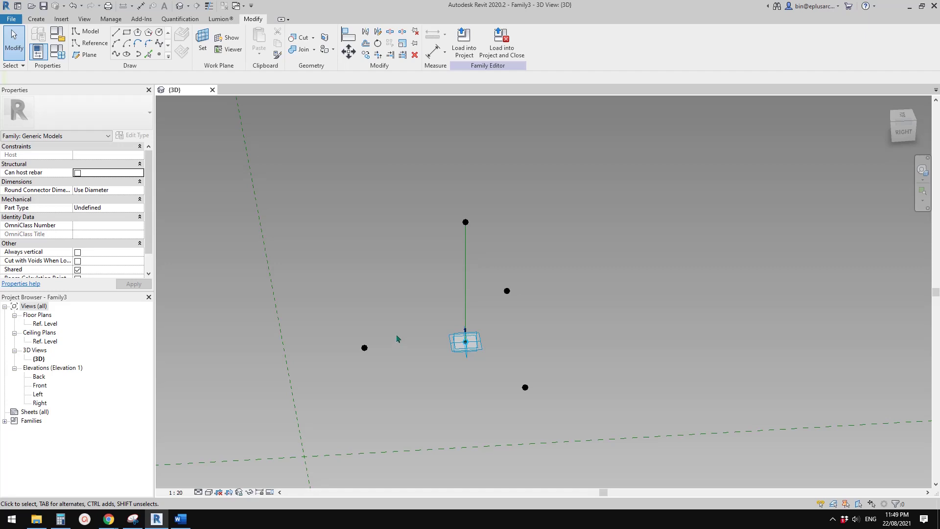
pyautogui.keyDown('shift'); pyautogui.moveTo(368, 342); pyautogui.dragTo(373, 323, button='middle'); pyautogui.keyUp('shift')
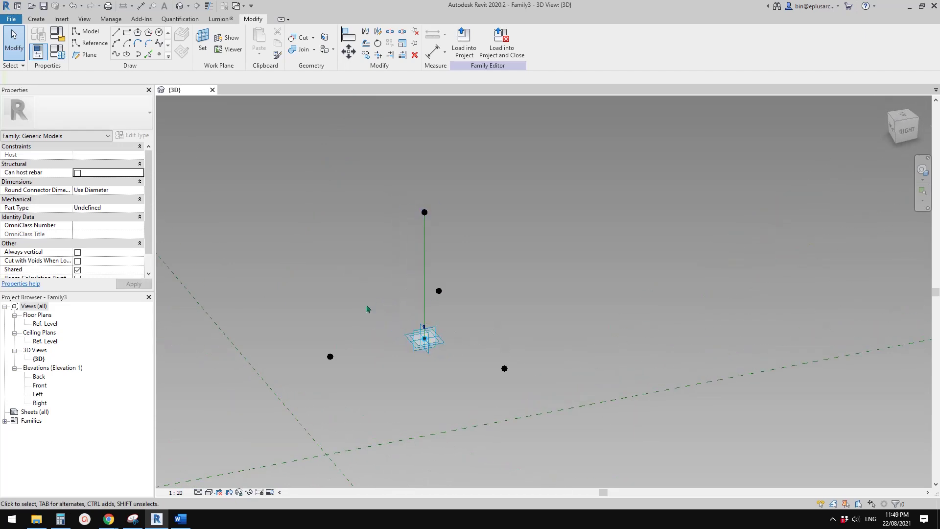
pyautogui.keyDown('shift'); pyautogui.moveTo(416, 293); pyautogui.dragTo(424, 300, button='middle'); pyautogui.keyUp('shift')
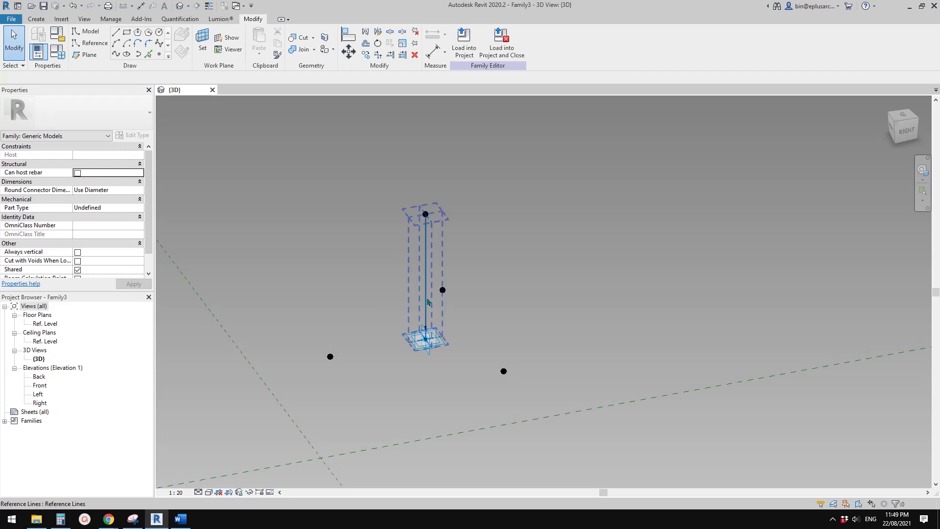
pyautogui.keyDown('shift'); pyautogui.moveTo(427, 302); pyautogui.dragTo(441, 318, button='middle'); pyautogui.keyUp('shift')
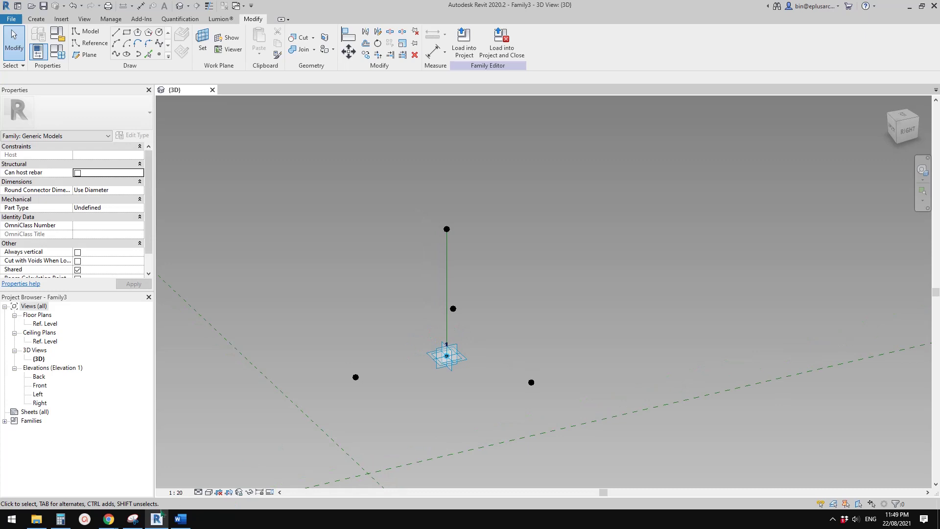
# - Switch to the Snipping Tool sketch, draw the triangle's medians and vertical height through the centroid, and label the lower portion 1/3 and its upper portion
pyautogui.click(131, 519)
pyautogui.scroll(-1, 458, 345)
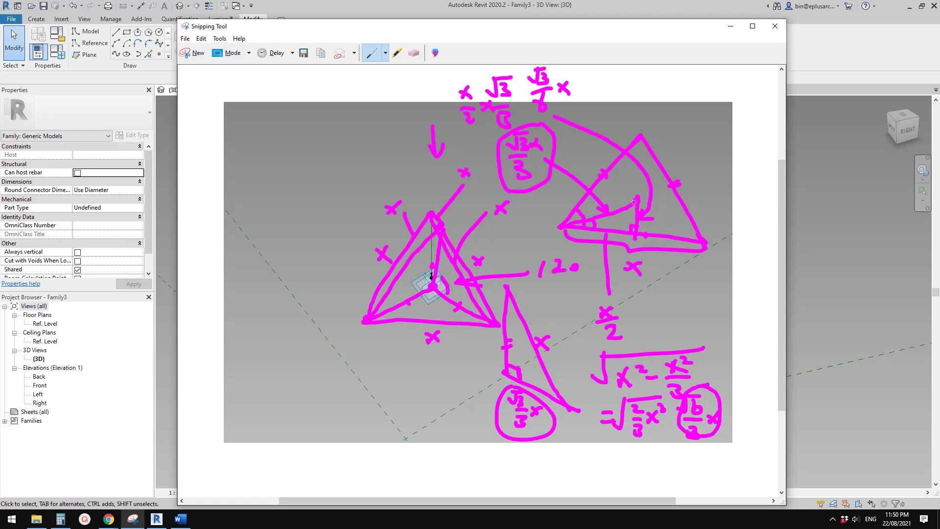
pyautogui.moveTo(634, 202); pyautogui.dragTo(675, 186)
pyautogui.moveTo(639, 201); pyautogui.dragTo(642, 153)
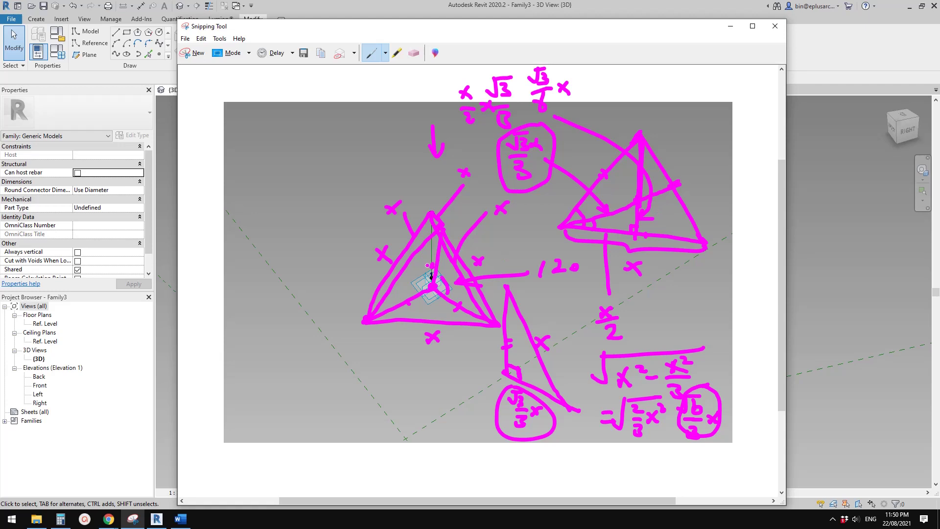
pyautogui.moveTo(431, 216); pyautogui.dragTo(430, 289)
pyautogui.moveTo(658, 201)
pyautogui.mouseDown()
pyautogui.moveTo(660, 236)
pyautogui.moveTo(685, 232)
pyautogui.mouseUp()
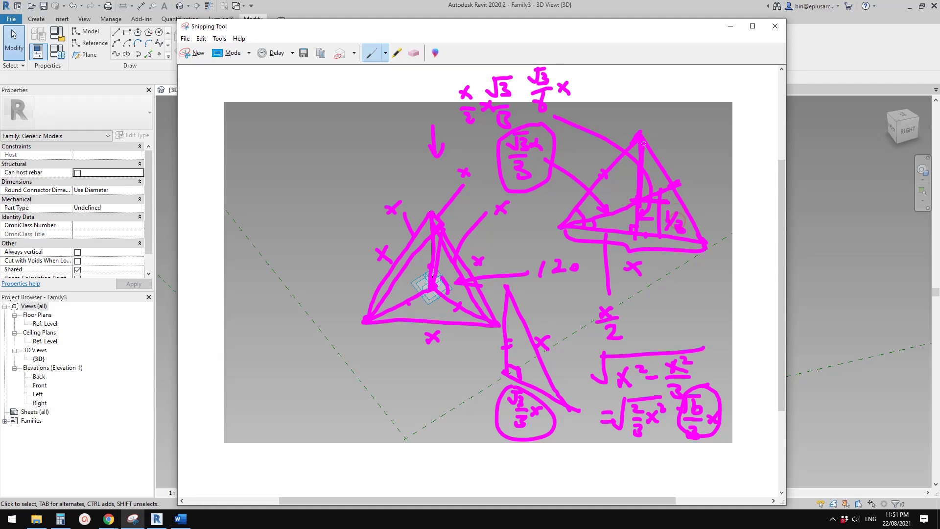
pyautogui.moveTo(639, 131)
pyautogui.mouseDown()
pyautogui.moveTo(681, 133)
pyautogui.moveTo(665, 199)
pyautogui.mouseUp()
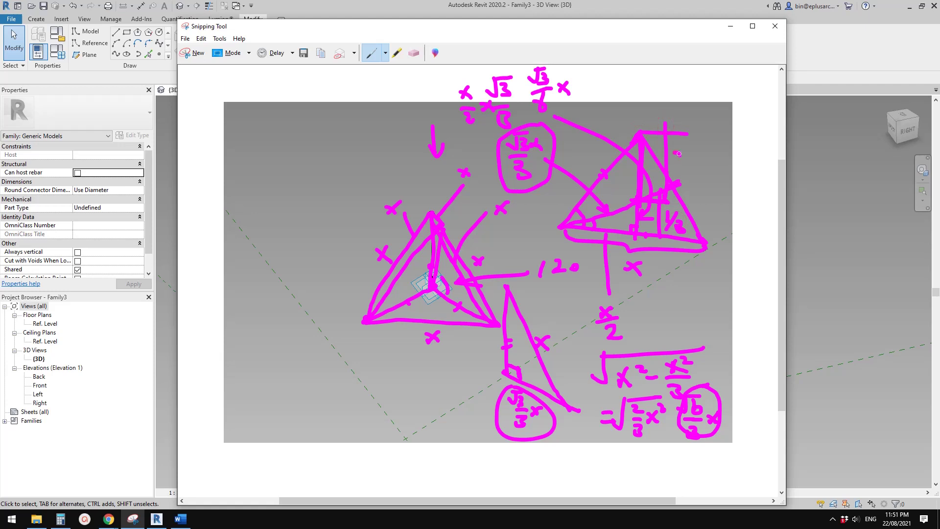
pyautogui.moveTo(679, 154); pyautogui.dragTo(687, 176)
# - Return to Revit and place a reference point on the vertical reference line, using Draw on Face, between its base and top points
pyautogui.click(166, 268)
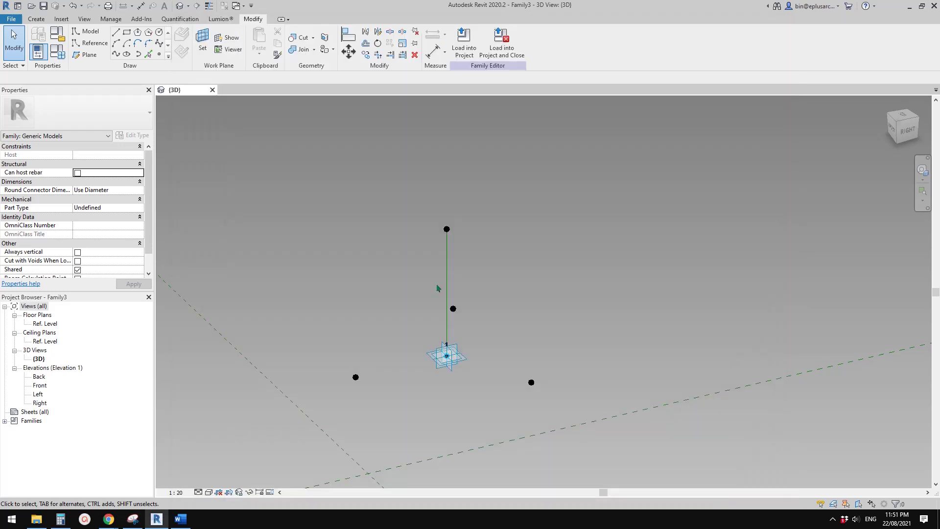
pyautogui.scroll(2, 438, 328)
pyautogui.keyDown('shift'); pyautogui.moveTo(445, 334); pyautogui.dragTo(397, 342, button='middle'); pyautogui.keyUp('shift')
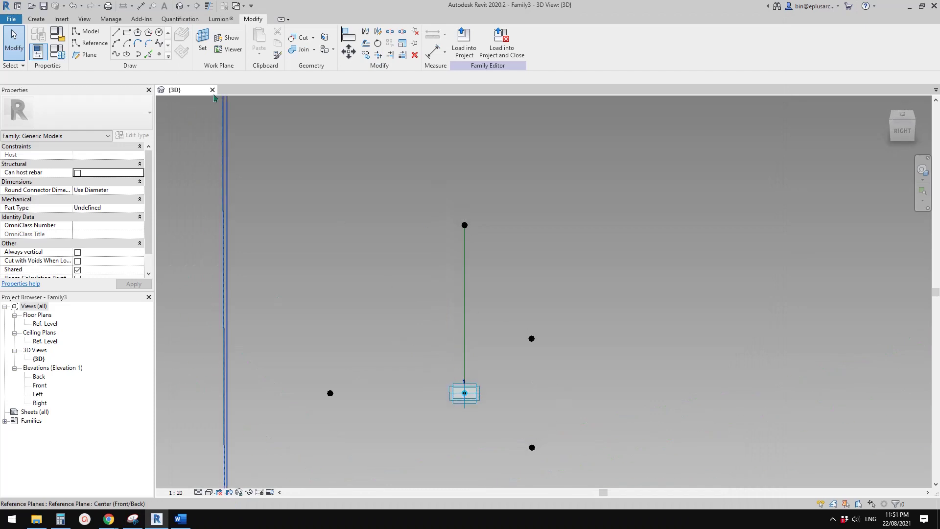
pyautogui.click(159, 54)
pyautogui.keyDown('shift'); pyautogui.moveTo(394, 220); pyautogui.dragTo(368, 211, button='middle'); pyautogui.keyUp('shift')
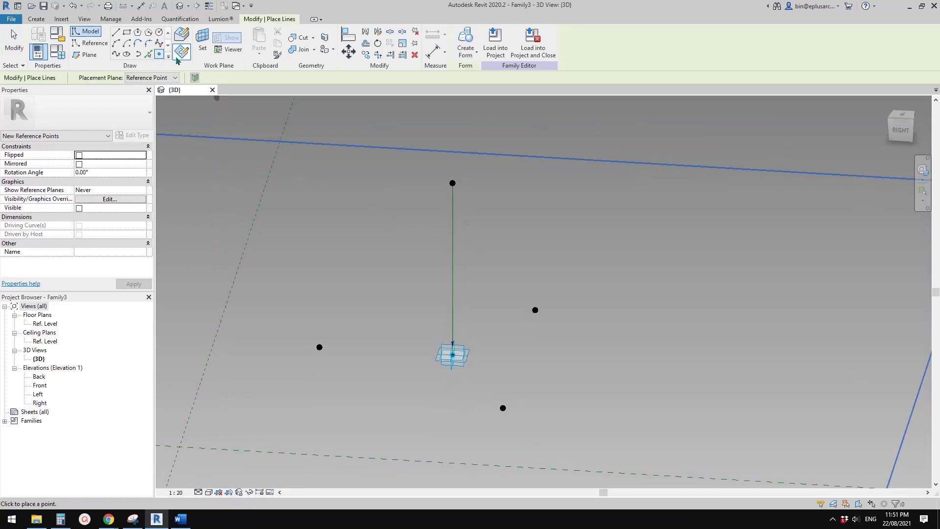
pyautogui.click(182, 35)
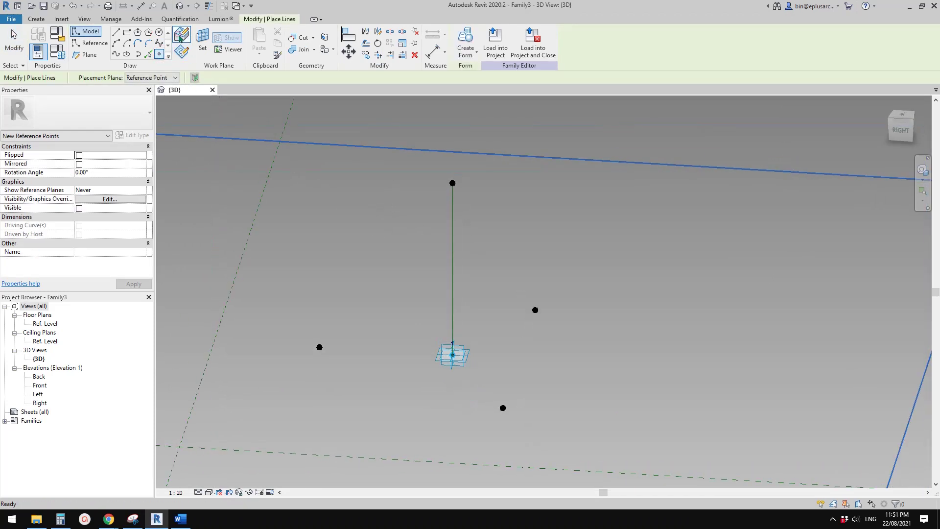
pyautogui.click(452, 288)
pyautogui.press('Escape')
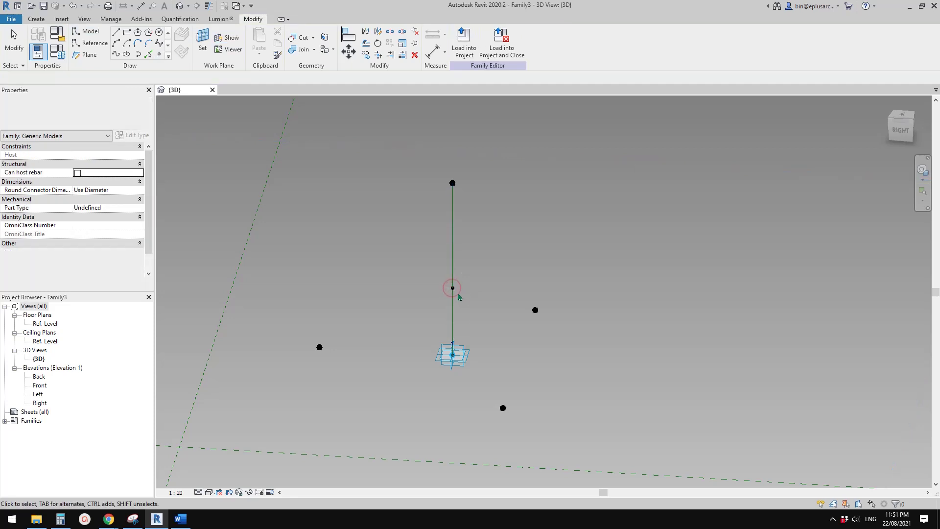
# - Set the Normalized Curve Parameter of the new point on the vertical line to =1/3
pyautogui.click(454, 289)
pyautogui.keyDown('shift'); pyautogui.moveTo(468, 303); pyautogui.dragTo(481, 319, button='middle'); pyautogui.keyUp('shift')
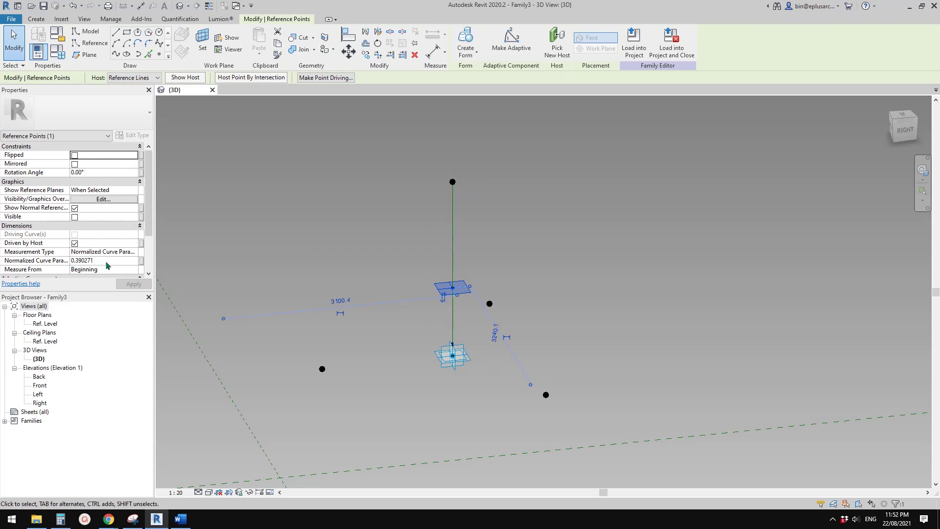
pyautogui.click(106, 261)
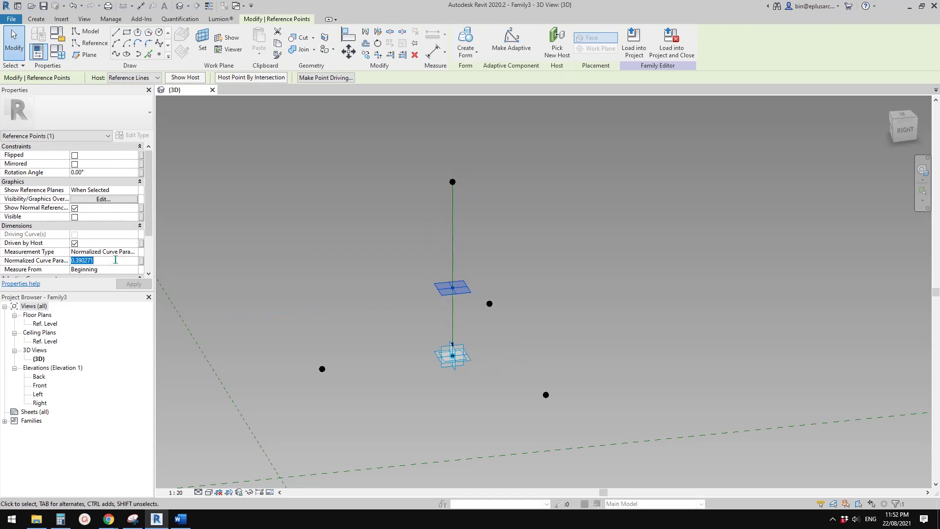
pyautogui.write('=1/3')
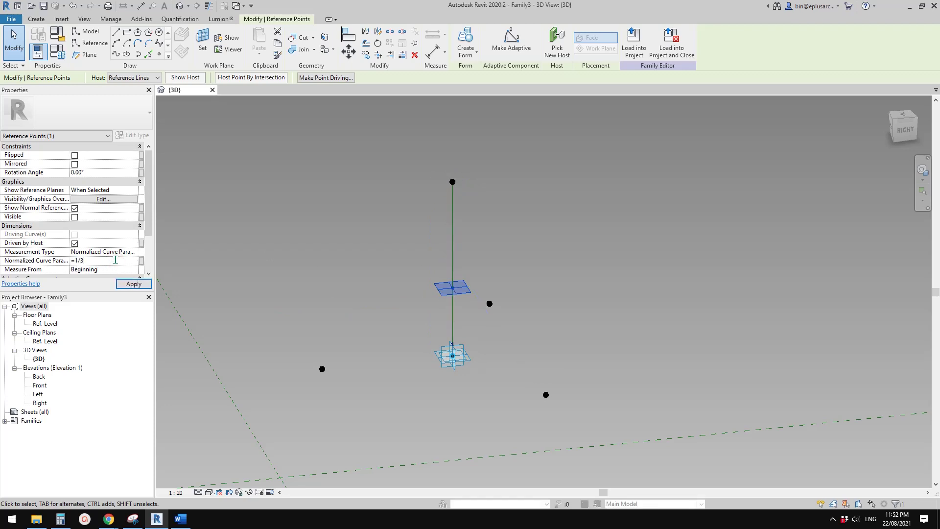
pyautogui.click(370, 236)
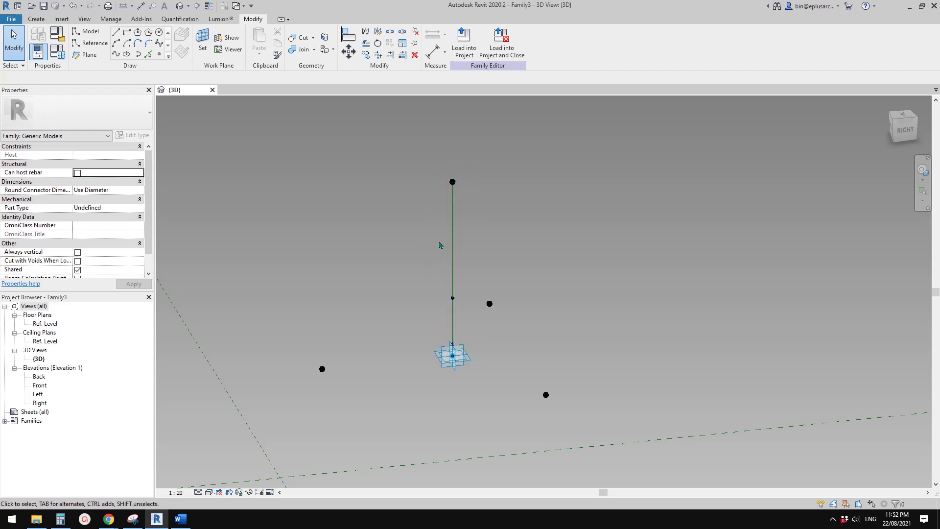
# - Join the central point on the vertical line and a first base point with a Spline Through Points, made a reference line
pyautogui.keyDown('shift'); pyautogui.moveTo(440, 245); pyautogui.dragTo(387, 306, button='middle'); pyautogui.keyUp('shift')
pyautogui.moveTo(312, 334); pyautogui.dragTo(371, 373)
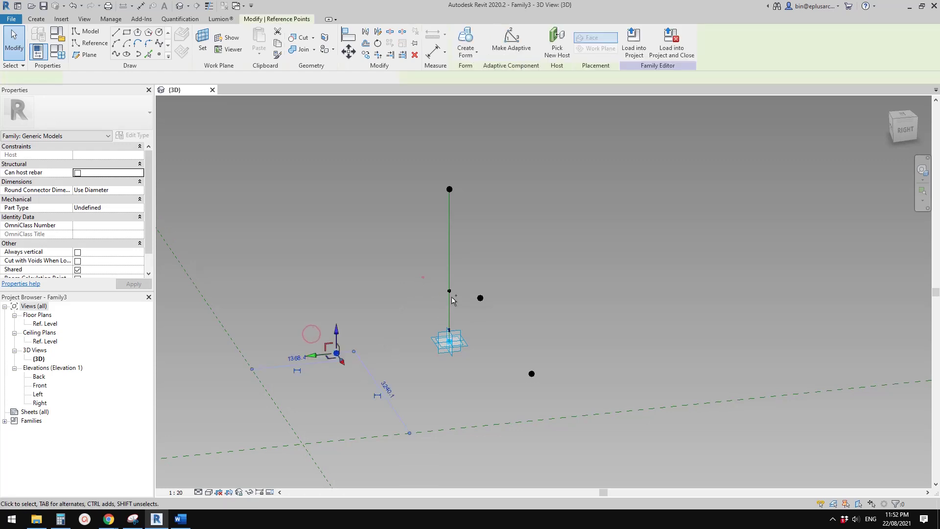
pyautogui.keyDown('ctrl'); pyautogui.moveTo(421, 276); pyautogui.dragTo(459, 298); pyautogui.keyUp('ctrl')
pyautogui.keyDown('shift'); pyautogui.moveTo(457, 315); pyautogui.dragTo(394, 321, button='middle'); pyautogui.keyUp('shift')
pyautogui.click(112, 53)
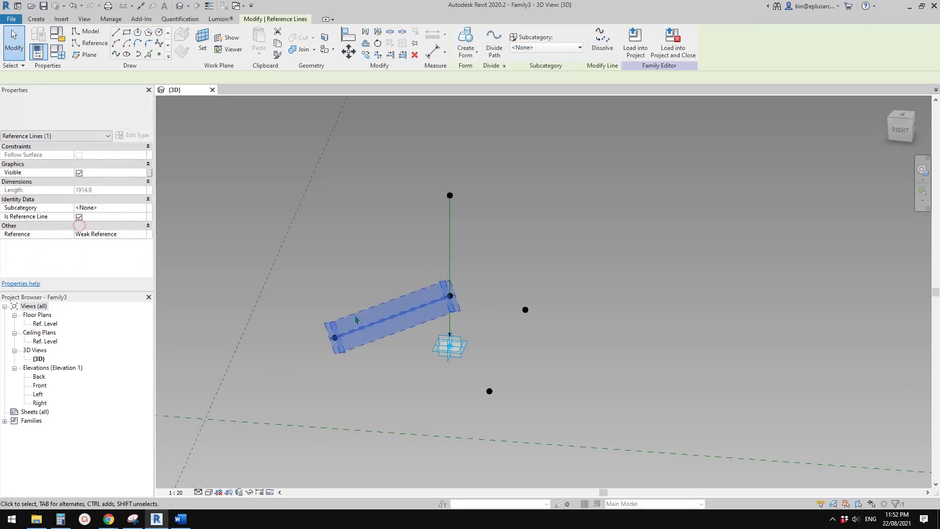
# - Connect the central point to the second base point with a Spline Through Points and turn it into a reference line
pyautogui.moveTo(454, 308); pyautogui.dragTo(418, 308, button='middle')
pyautogui.moveTo(388, 276); pyautogui.dragTo(425, 312)
pyautogui.keyDown('shift'); pyautogui.moveTo(478, 360); pyautogui.dragTo(431, 374, button='middle'); pyautogui.keyUp('shift')
pyautogui.keyDown('ctrl'); pyautogui.moveTo(384, 388); pyautogui.dragTo(425, 427); pyautogui.keyUp('ctrl')
pyautogui.moveTo(388, 229); pyautogui.dragTo(368, 218, button='middle')
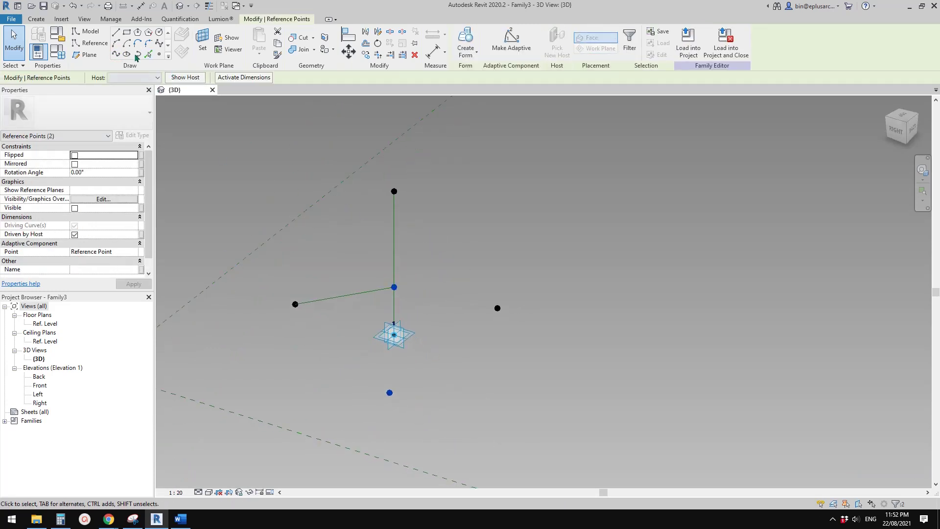
pyautogui.click(112, 56)
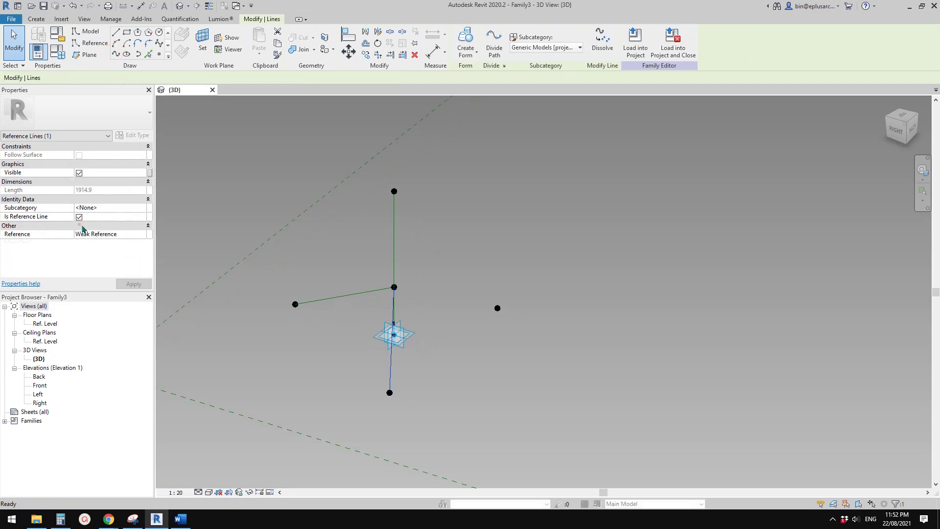
# - Create a Spline Through Points between the central point and the remaining unconnected base point, and make it a reference line
pyautogui.keyDown('shift'); pyautogui.moveTo(460, 301); pyautogui.dragTo(489, 304, button='middle'); pyautogui.keyUp('shift')
pyautogui.moveTo(400, 272); pyautogui.dragTo(438, 301)
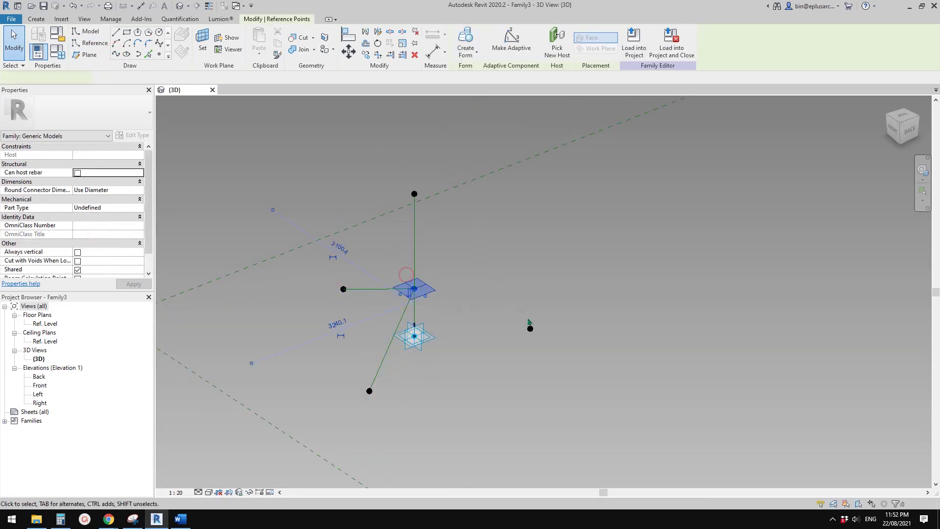
pyautogui.keyDown('ctrl'); pyautogui.moveTo(500, 300); pyautogui.dragTo(542, 337); pyautogui.keyUp('ctrl')
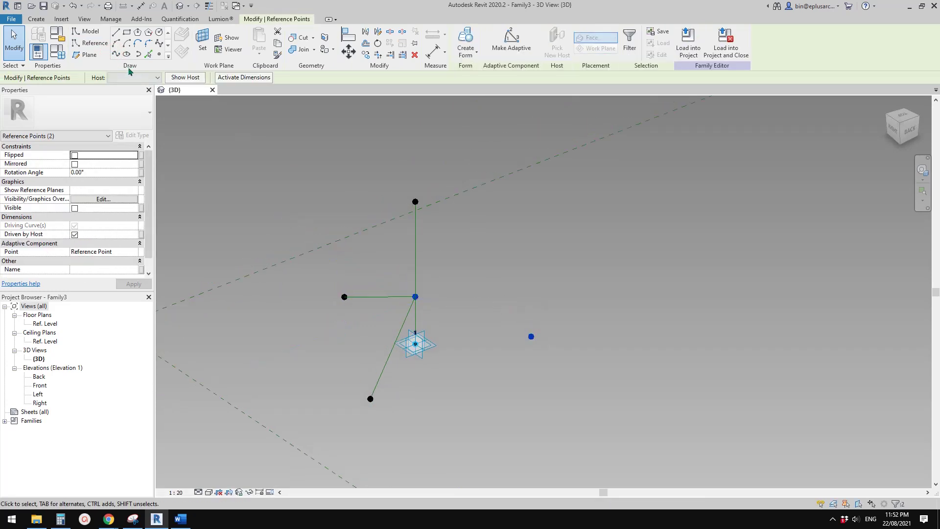
pyautogui.click(116, 55)
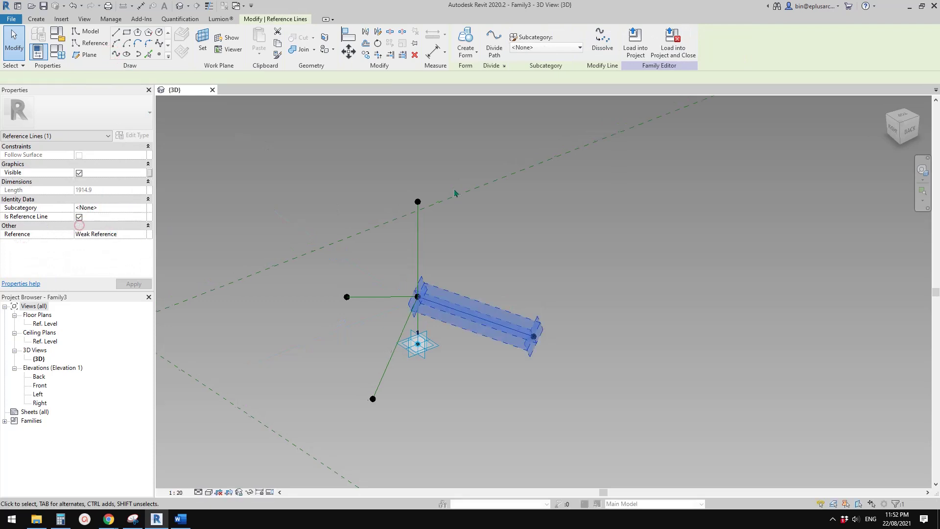
pyautogui.click(450, 240)
# - Create a Spline Through Points from the central point up to the top point and make it a reference line
pyautogui.keyDown('shift'); pyautogui.moveTo(450, 240); pyautogui.dragTo(409, 242, button='middle'); pyautogui.keyUp('shift')
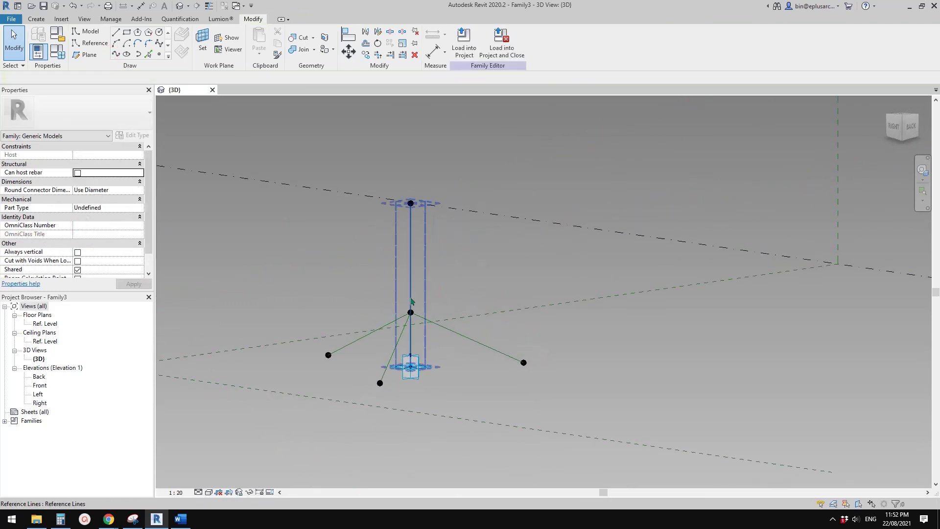
pyautogui.click(411, 203)
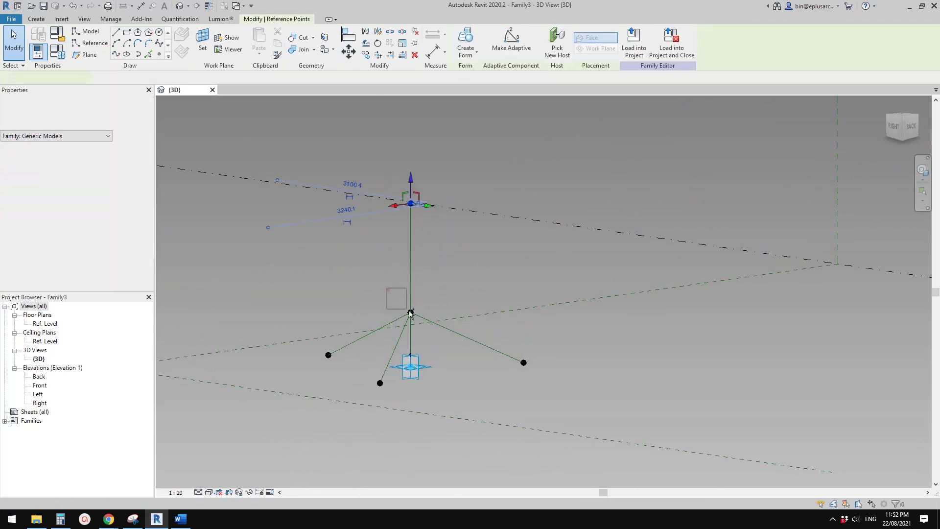
pyautogui.moveTo(388, 289); pyautogui.dragTo(428, 328)
pyautogui.keyDown('shift'); pyautogui.moveTo(427, 287); pyautogui.dragTo(377, 323, button='middle'); pyautogui.keyUp('shift')
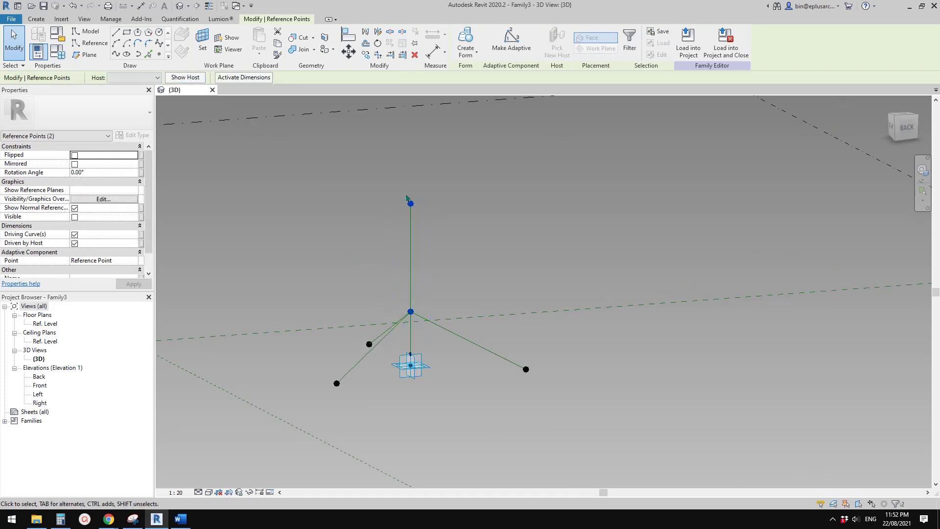
pyautogui.click(116, 55)
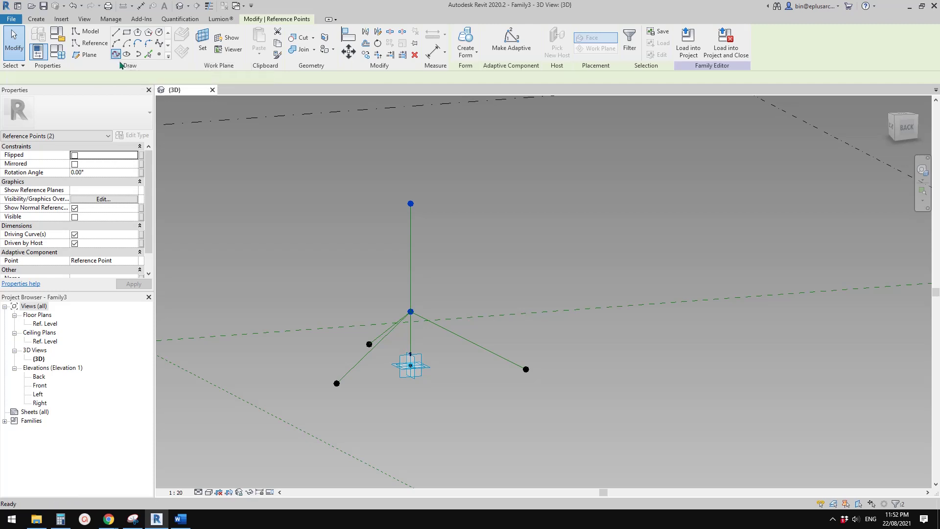
pyautogui.click(79, 226)
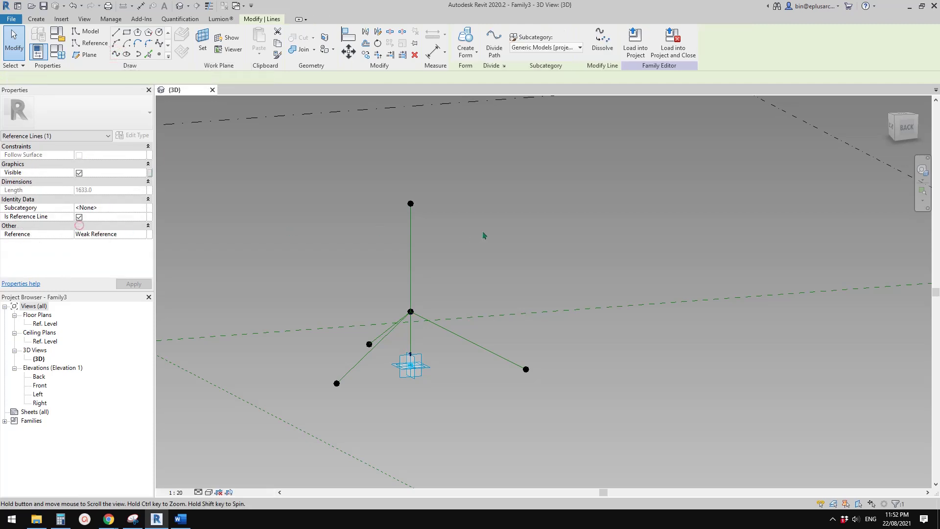
pyautogui.click(440, 261)
# - Place a hosted reference point near the outer end of one of the base arms' reference lines
pyautogui.scroll(-1, 443, 289)
pyautogui.keyDown('shift'); pyautogui.moveTo(444, 292); pyautogui.dragTo(415, 313, button='middle'); pyautogui.keyUp('shift')
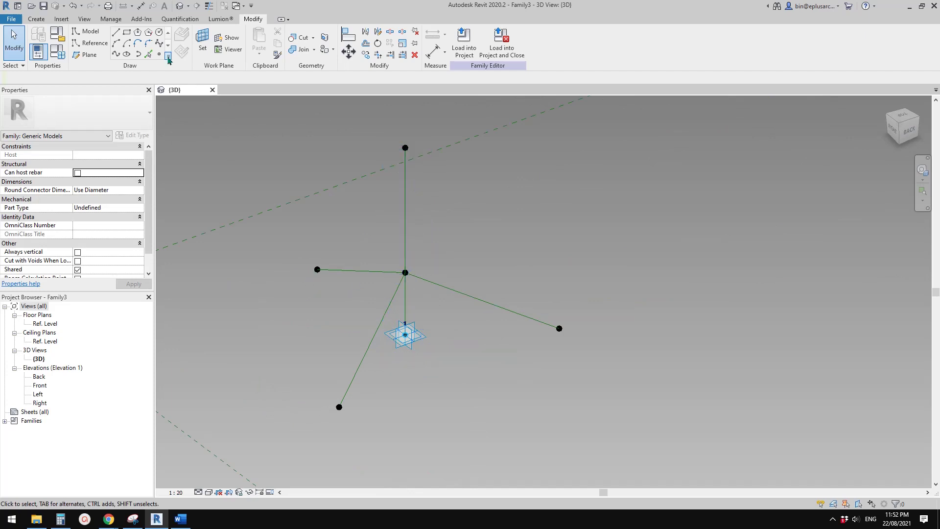
pyautogui.click(159, 54)
pyautogui.keyDown('shift'); pyautogui.moveTo(339, 235); pyautogui.dragTo(278, 236, button='middle'); pyautogui.keyUp('shift')
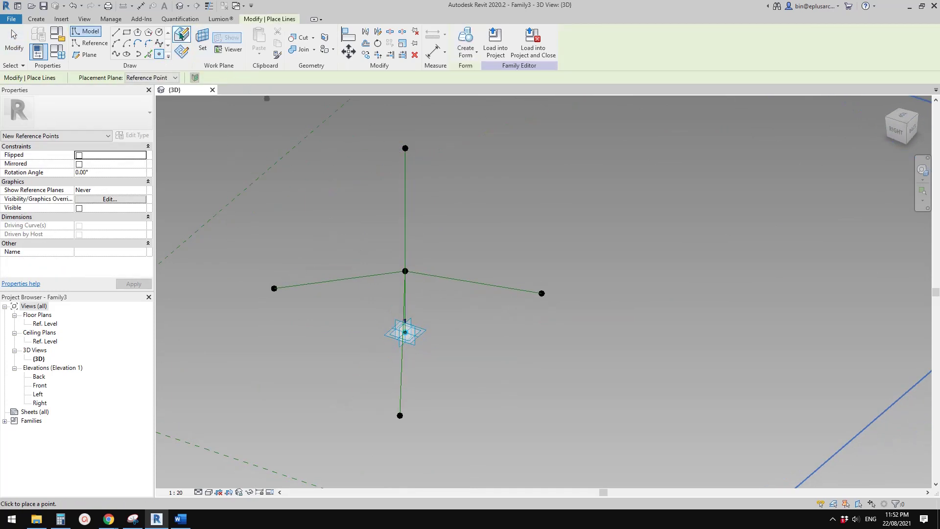
pyautogui.moveTo(308, 284)
pyautogui.keyDown('shift'); pyautogui.mouseDown(button='middle')
pyautogui.moveTo(378, 325)
pyautogui.moveTo(308, 279)
pyautogui.mouseUp(button='middle'); pyautogui.keyUp('shift')
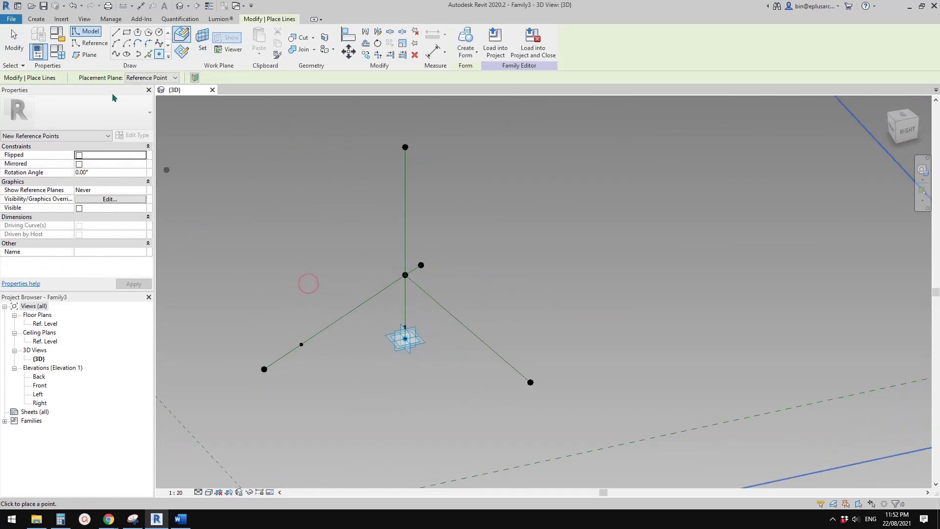
# - Draw a reference circle with a radius of about 240 centred on the arm's new point, using that point's plane as the work plane
pyautogui.click(89, 43)
pyautogui.click(160, 33)
pyautogui.moveTo(357, 263)
pyautogui.keyDown('shift'); pyautogui.mouseDown(button='middle')
pyautogui.moveTo(305, 274)
pyautogui.moveTo(332, 277)
pyautogui.mouseUp(button='middle'); pyautogui.keyUp('shift')
pyautogui.press('Escape')
pyautogui.press('Escape')
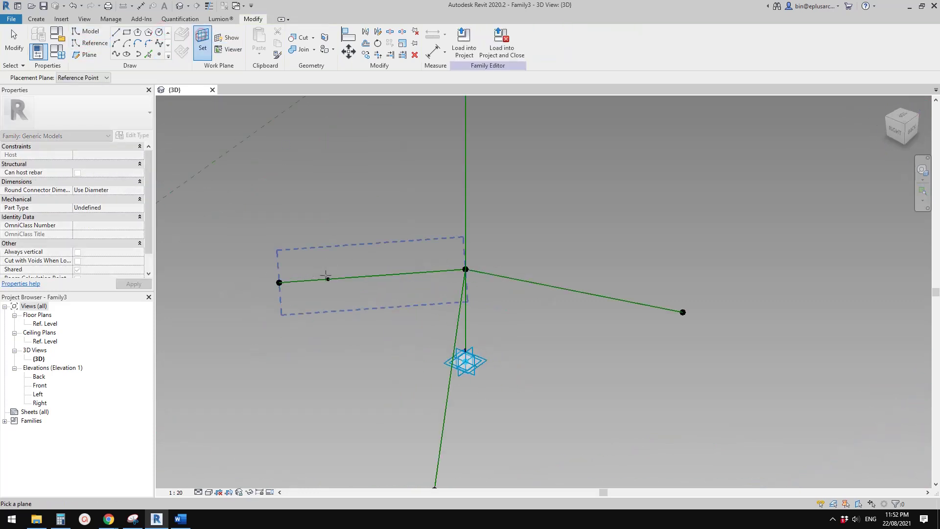
pyautogui.press('Return')
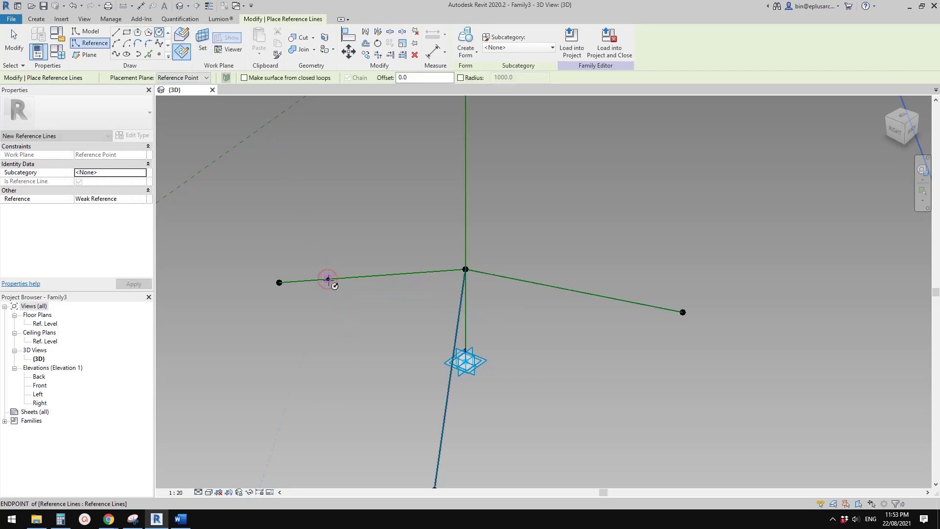
pyautogui.click(328, 278)
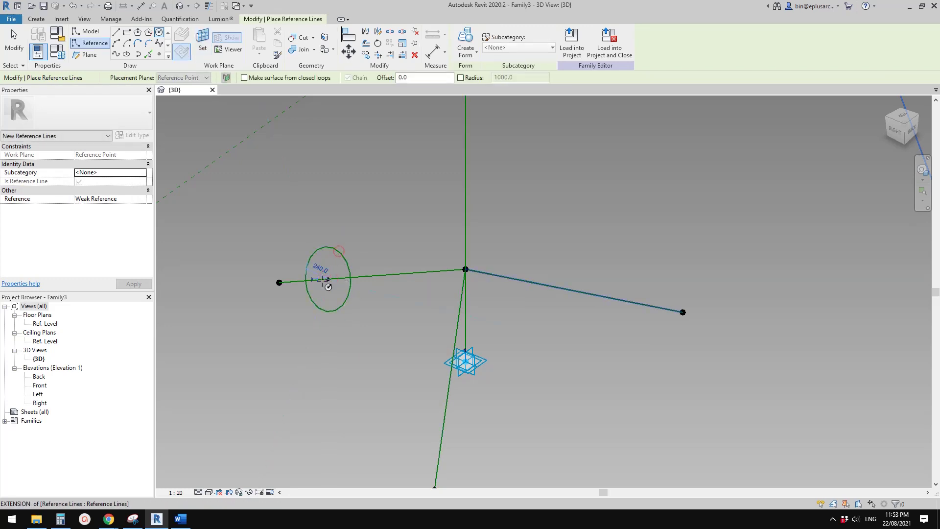
# - Label the circle's radius dimension with a new type parameter named R1
pyautogui.press('Escape')
pyautogui.press('Escape')
pyautogui.click(319, 268)
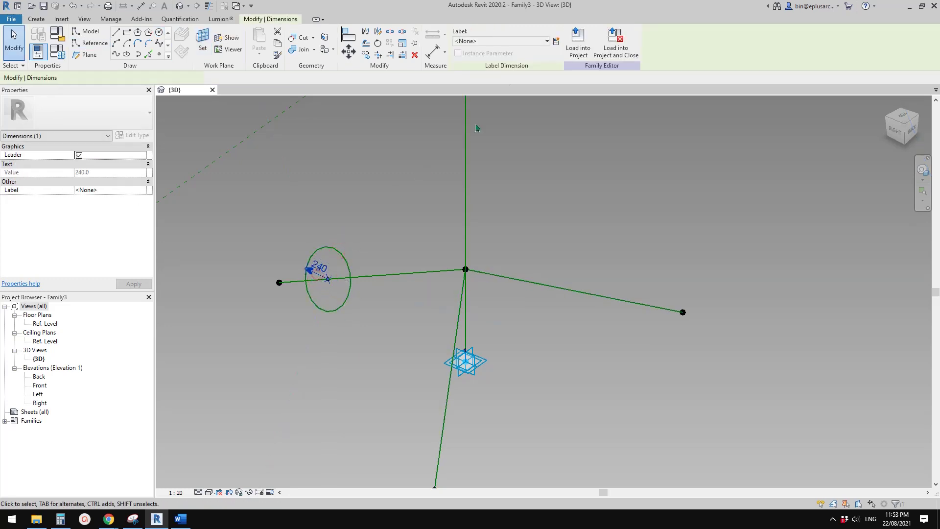
pyautogui.click(557, 42)
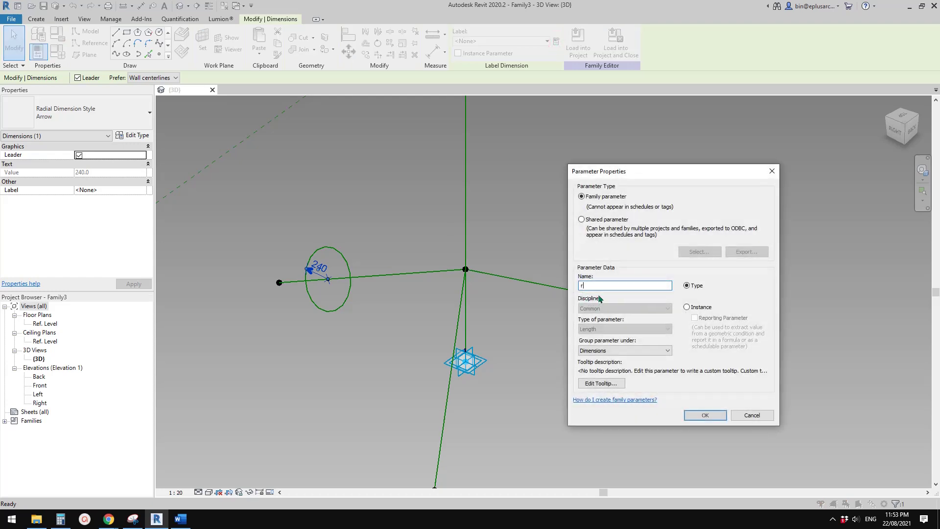
pyautogui.click(584, 285)
pyautogui.write('R1')
pyautogui.click(705, 415)
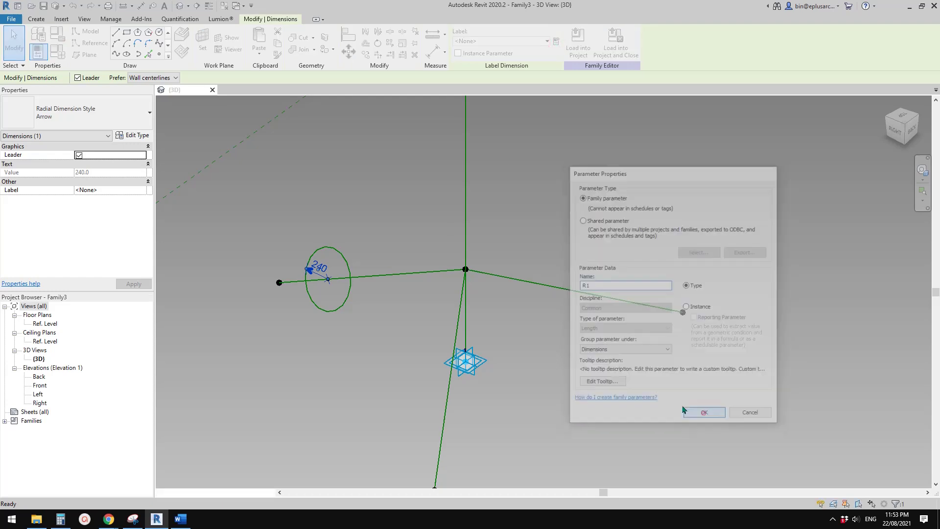
# - Copy the R1 circle with its centre point and radius dimension to a free spot just above the arm
pyautogui.moveTo(294, 226); pyautogui.dragTo(361, 319)
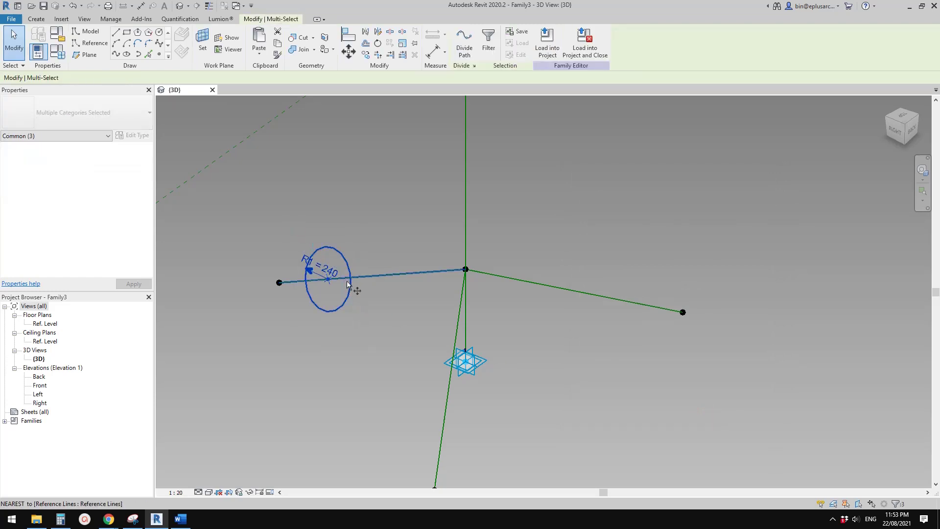
pyautogui.press('m')
pyautogui.press('v')
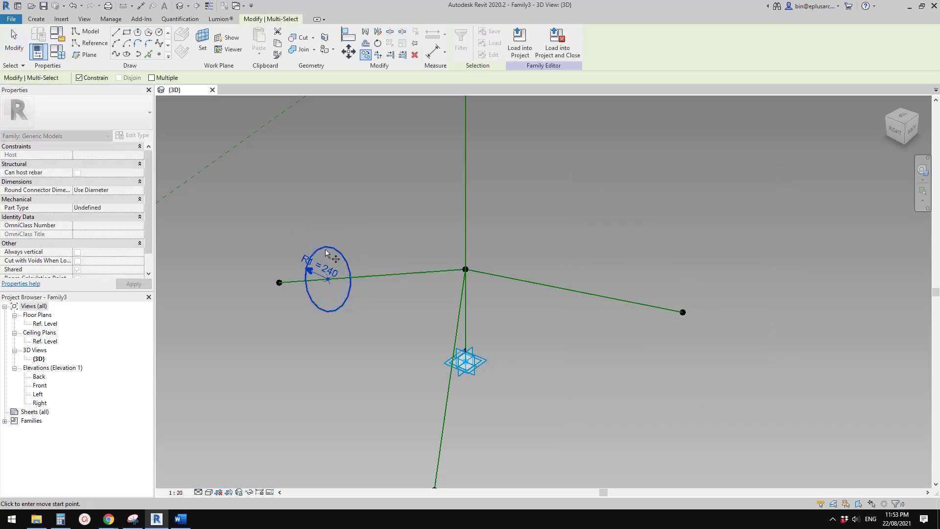
pyautogui.click(329, 278)
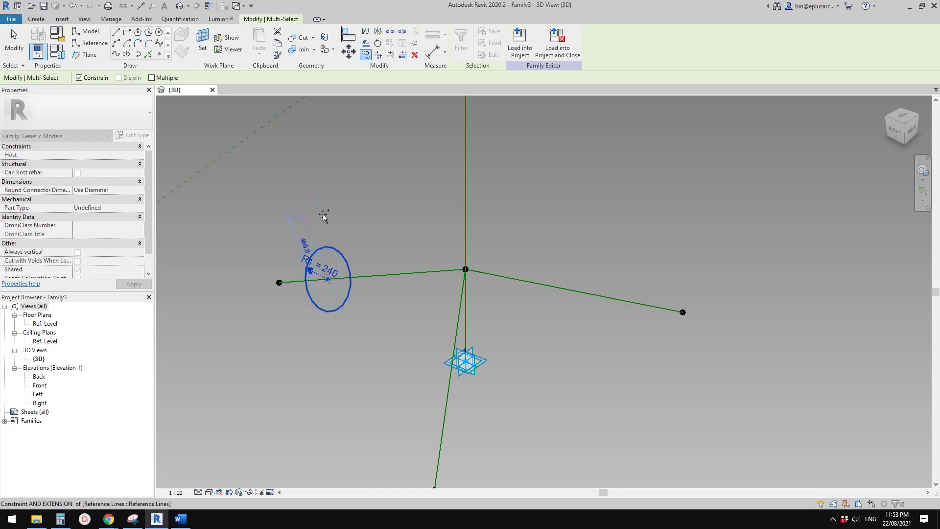
pyautogui.click(300, 202)
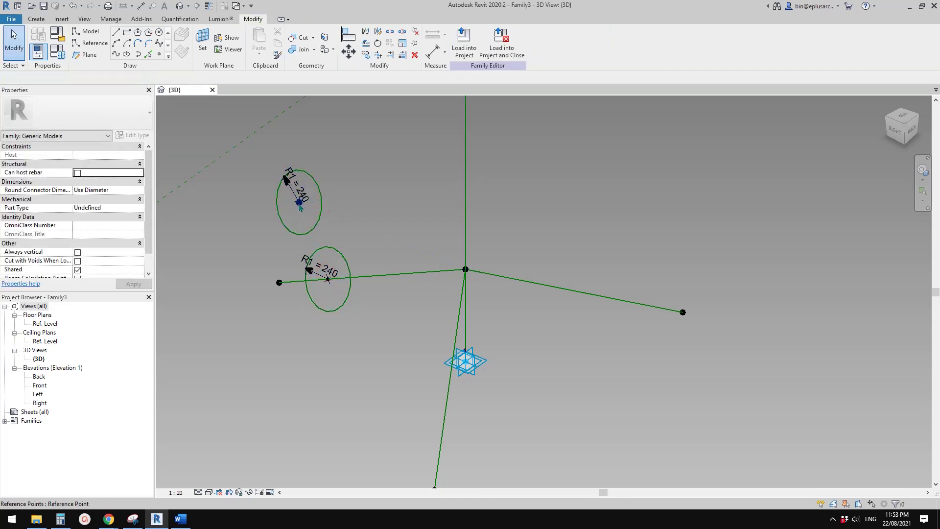
# - Rehost the copied circle's centre point onto the same arm, between the first circle and the central point
pyautogui.click(300, 204)
pyautogui.click(398, 273)
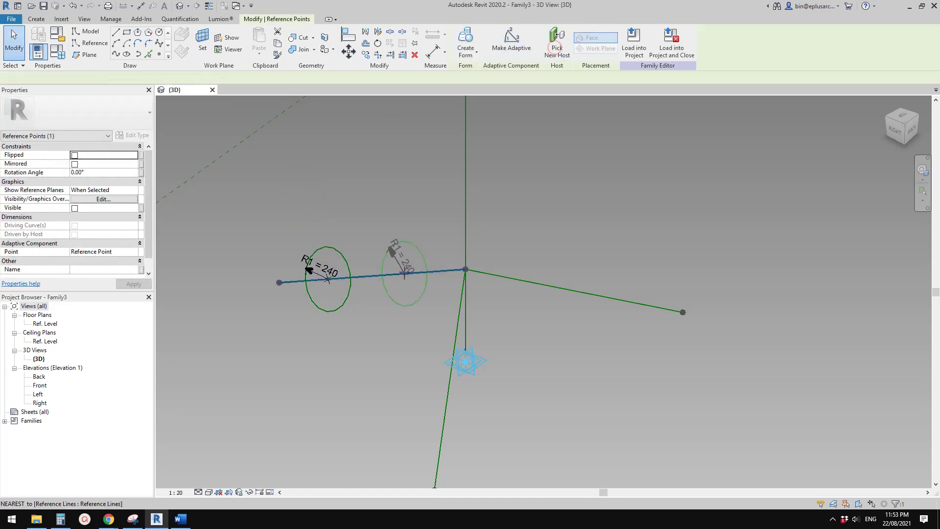
pyautogui.press('Escape')
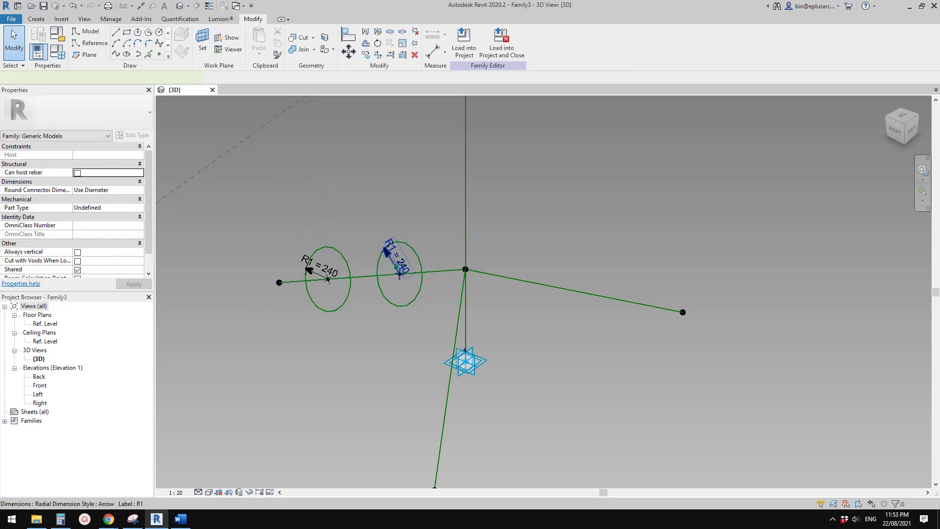
# - Label the inner circle's radius dimension with a new type parameter named R2
pyautogui.click(391, 254)
pyautogui.click(554, 42)
pyautogui.write('R3')
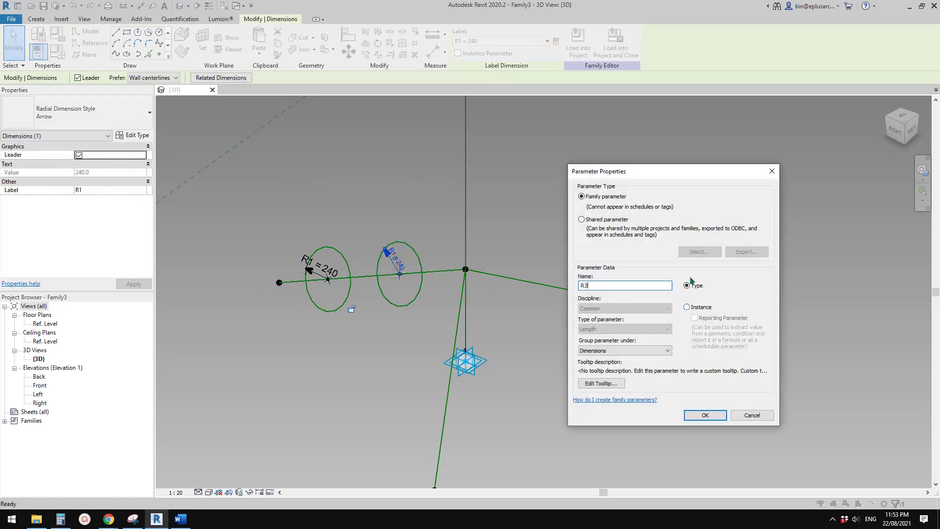
pyautogui.press('BackSpace')
pyautogui.write('2')
pyautogui.click(705, 415)
pyautogui.keyDown('shift'); pyautogui.moveTo(707, 411); pyautogui.dragTo(708, 415, button='middle'); pyautogui.keyUp('shift')
pyautogui.keyDown('shift'); pyautogui.moveTo(365, 282); pyautogui.dragTo(360, 285, button='middle'); pyautogui.keyUp('shift')
pyautogui.press('Escape')
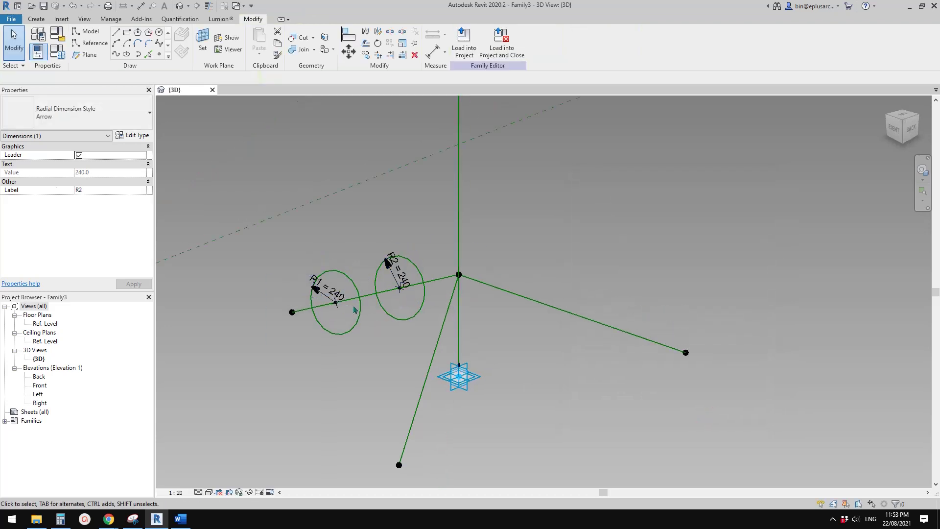
# - Copy the R1 and R2 circles with their points and dimensions to a free spot above the arm
pyautogui.scroll(1, 354, 313)
pyautogui.keyDown('shift'); pyautogui.moveTo(356, 323); pyautogui.dragTo(387, 324, button='middle'); pyautogui.keyUp('shift')
pyautogui.moveTo(263, 204); pyautogui.dragTo(453, 380)
pyautogui.keyDown('shift'); pyautogui.moveTo(452, 381); pyautogui.dragTo(390, 335, button='middle'); pyautogui.keyUp('shift')
pyautogui.press('c')
pyautogui.click(390, 319)
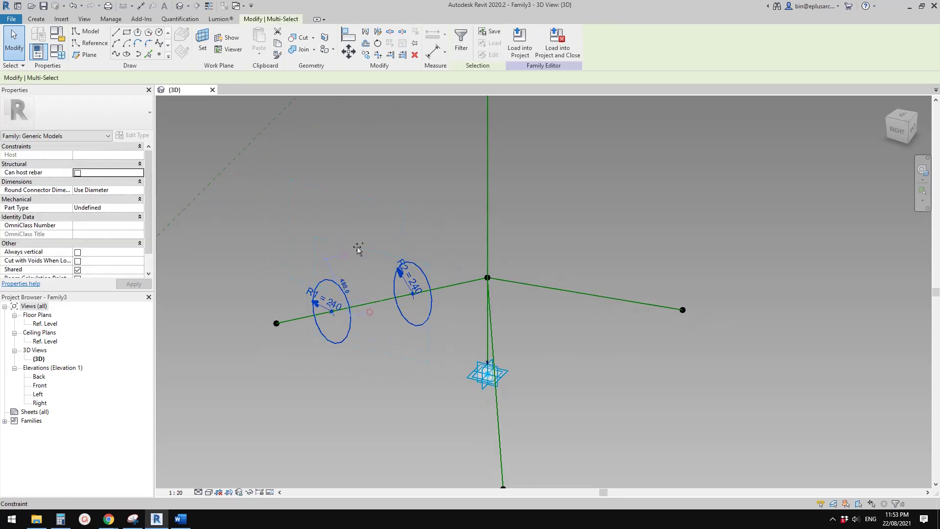
pyautogui.click(360, 249)
pyautogui.click(267, 241)
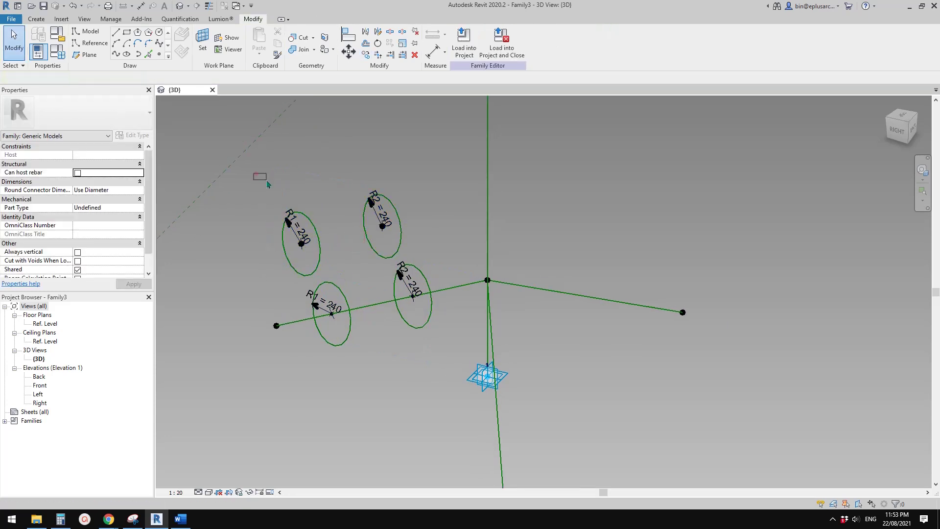
# - Copy the new circle pair two more times so that each remaining arm has its own R1 and R2 circles
pyautogui.moveTo(260, 178); pyautogui.dragTo(421, 282)
pyautogui.moveTo(478, 306); pyautogui.dragTo(407, 299, button='middle')
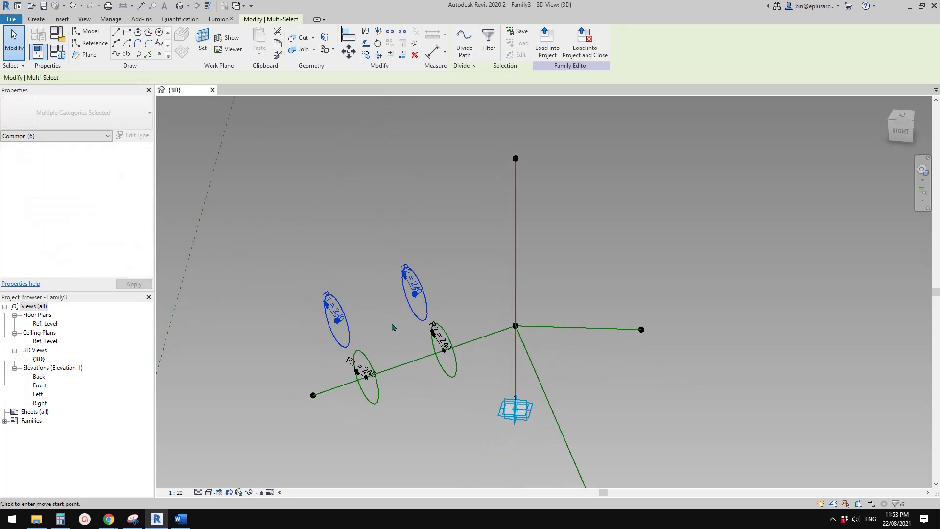
pyautogui.click(351, 242)
pyautogui.click(337, 202)
pyautogui.press('Escape')
# - Rehost the centre point of the lowest spare R1 circle near the outer end of the second base arm
pyautogui.keyDown('shift'); pyautogui.moveTo(372, 289); pyautogui.dragTo(336, 313, button='middle'); pyautogui.keyUp('shift')
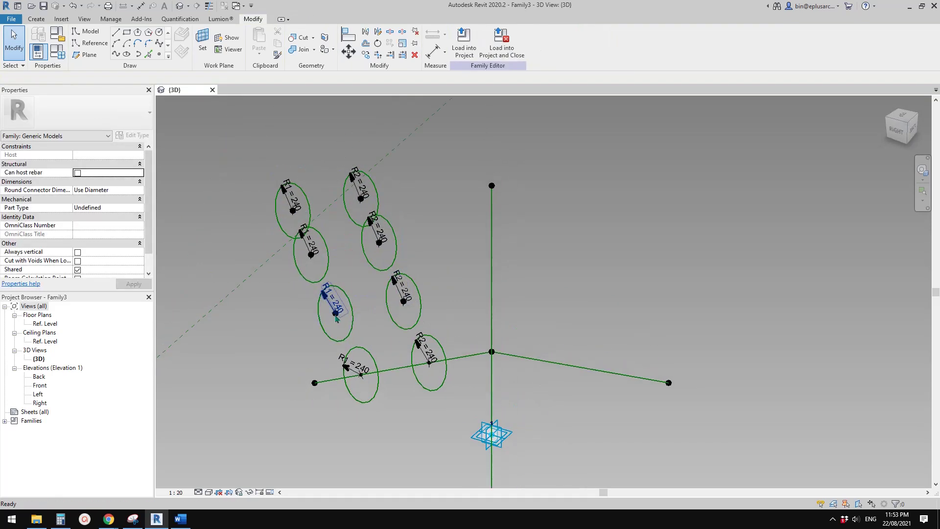
pyautogui.moveTo(350, 327); pyautogui.dragTo(351, 328)
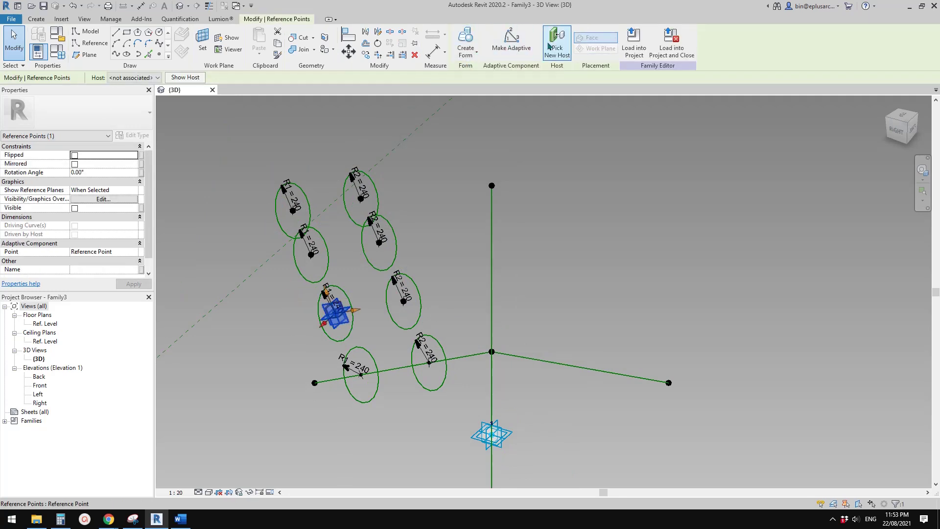
pyautogui.click(639, 377)
pyautogui.press('Escape')
pyautogui.press('Escape')
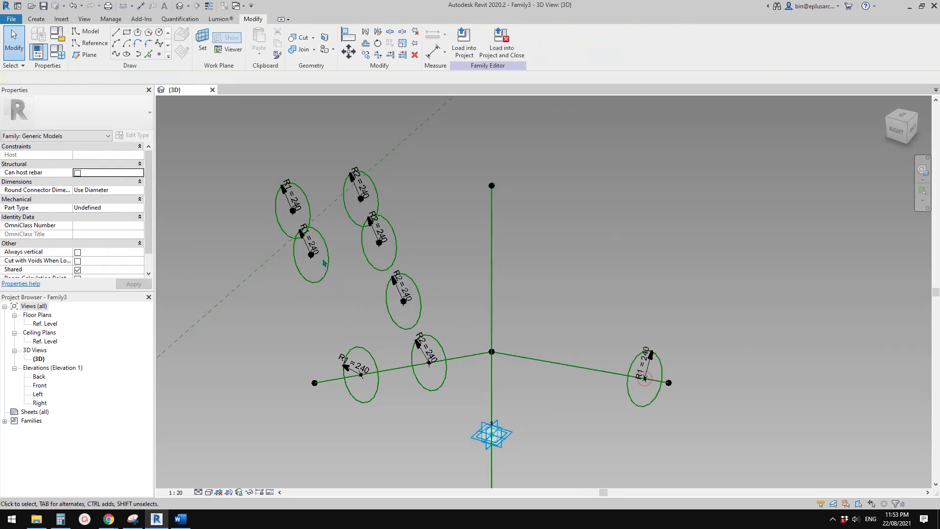
# - Rehost the next spare R1 circle's centre point near the outer end of the third base arm
pyautogui.moveTo(326, 270); pyautogui.dragTo(326, 269)
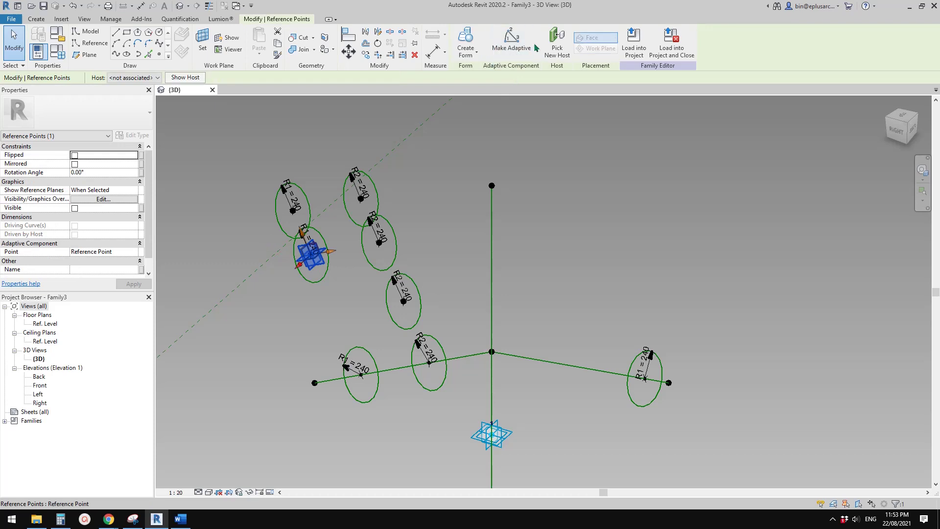
pyautogui.scroll(-1, 501, 279)
pyautogui.keyDown('shift'); pyautogui.moveTo(500, 279); pyautogui.dragTo(422, 351, button='middle'); pyautogui.keyUp('shift')
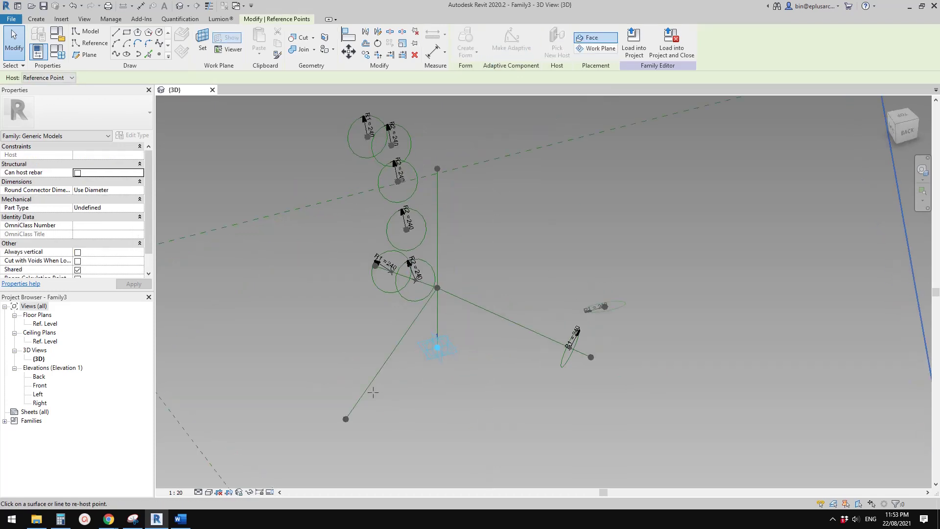
pyautogui.click(364, 392)
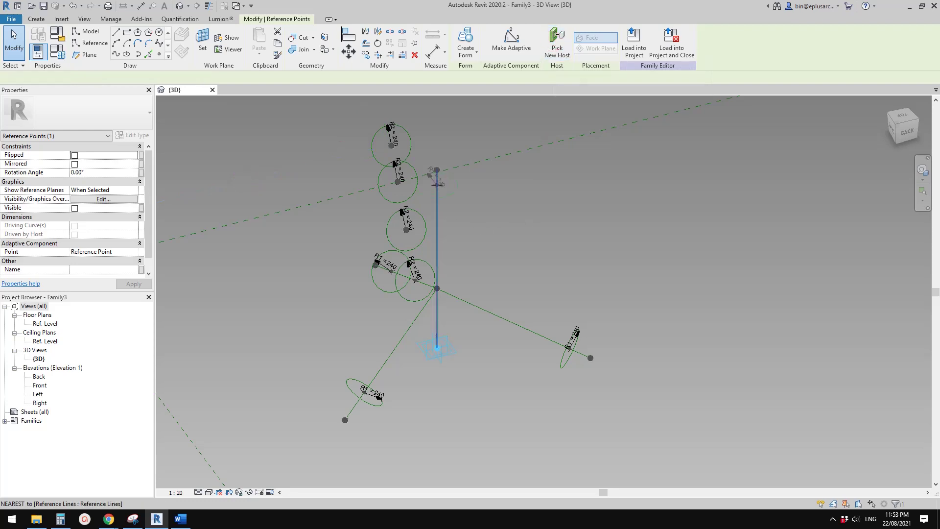
# - Rehost the last spare R1 circle's centre point onto the vertical arm, near its top end
pyautogui.click(437, 203)
pyautogui.keyDown('shift'); pyautogui.moveTo(441, 202); pyautogui.dragTo(531, 195, button='middle'); pyautogui.keyUp('shift')
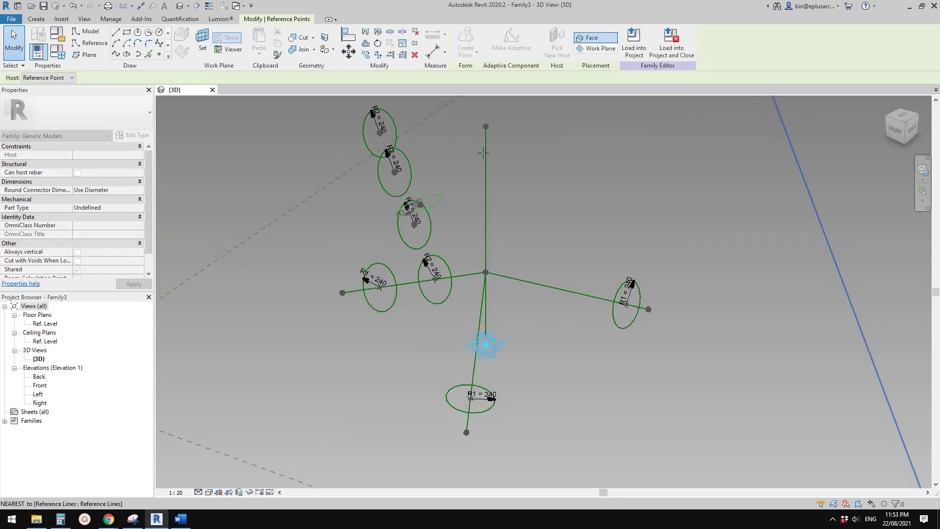
pyautogui.keyDown('shift'); pyautogui.moveTo(483, 151); pyautogui.dragTo(453, 155, button='middle'); pyautogui.keyUp('shift')
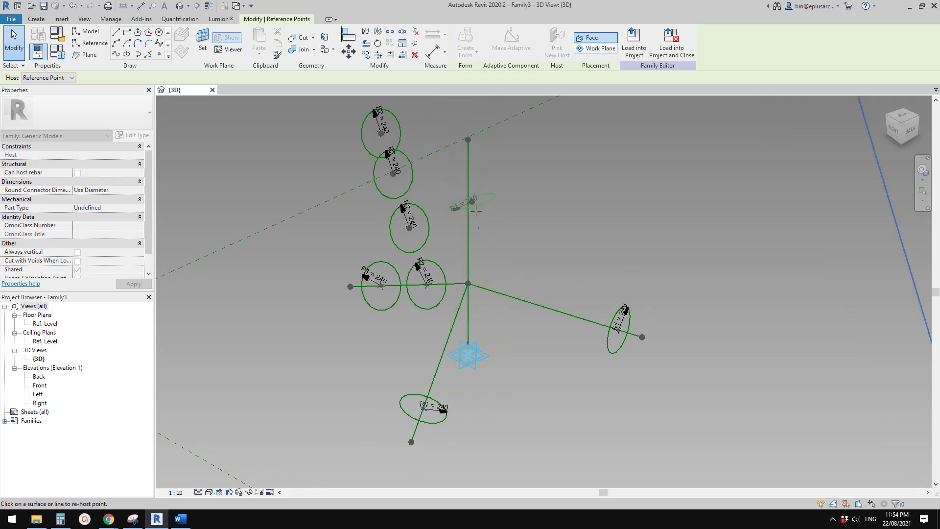
pyautogui.moveTo(476, 211); pyautogui.dragTo(474, 241, button='middle')
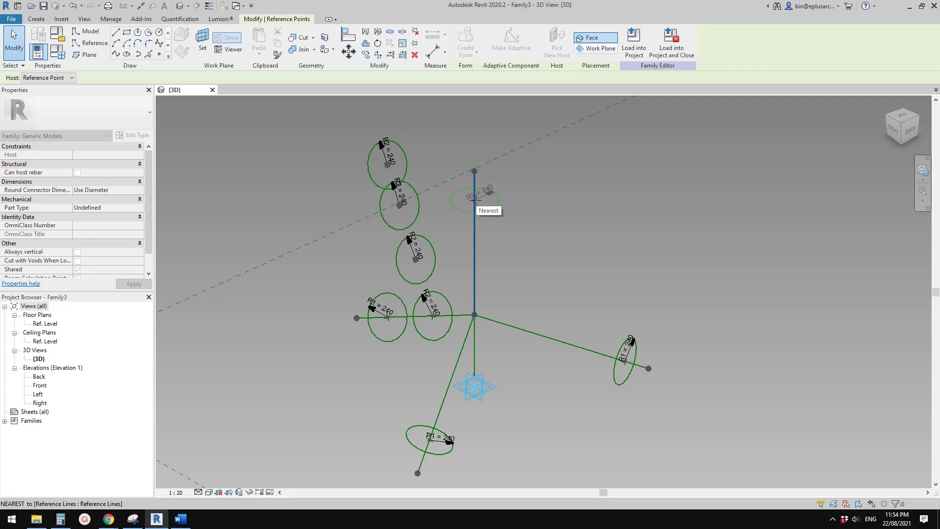
pyautogui.click(474, 200)
pyautogui.press('Escape')
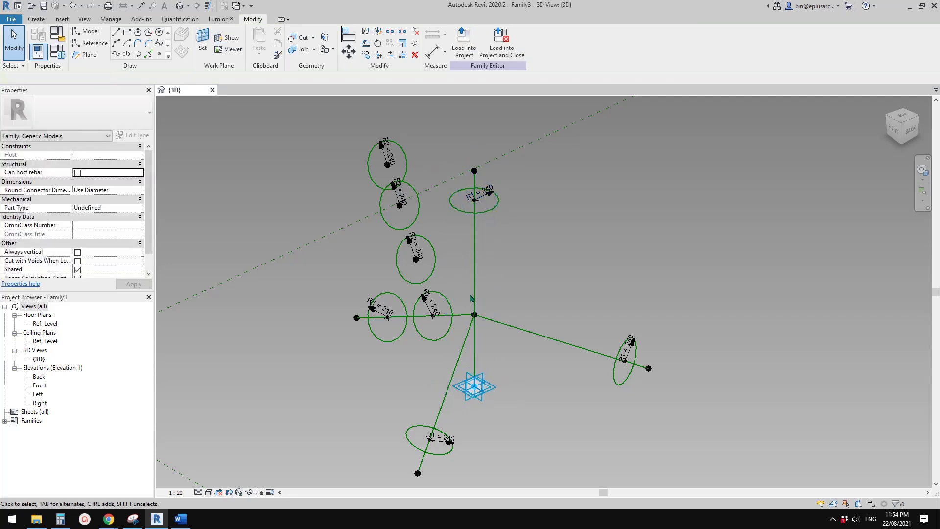
# - Rehost the topmost spare R2 circle's centre point onto the vertical arm, just above the central point
pyautogui.scroll(1, 475, 214)
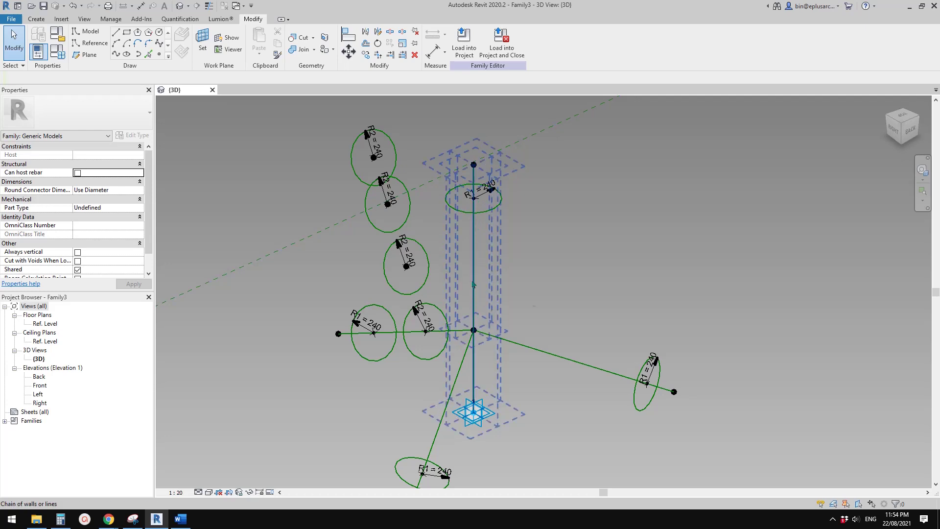
pyautogui.press('Tab')
pyautogui.scroll(1, 375, 215)
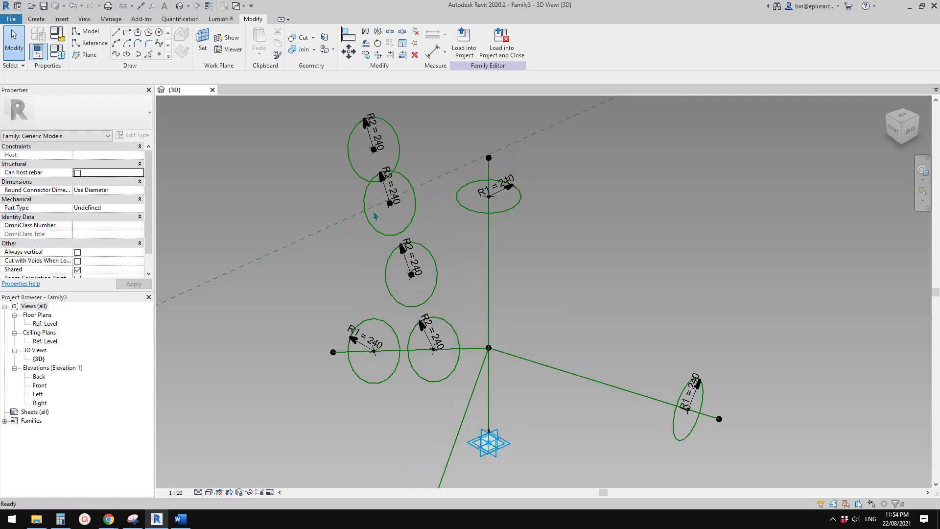
pyautogui.scroll(-2, 403, 179)
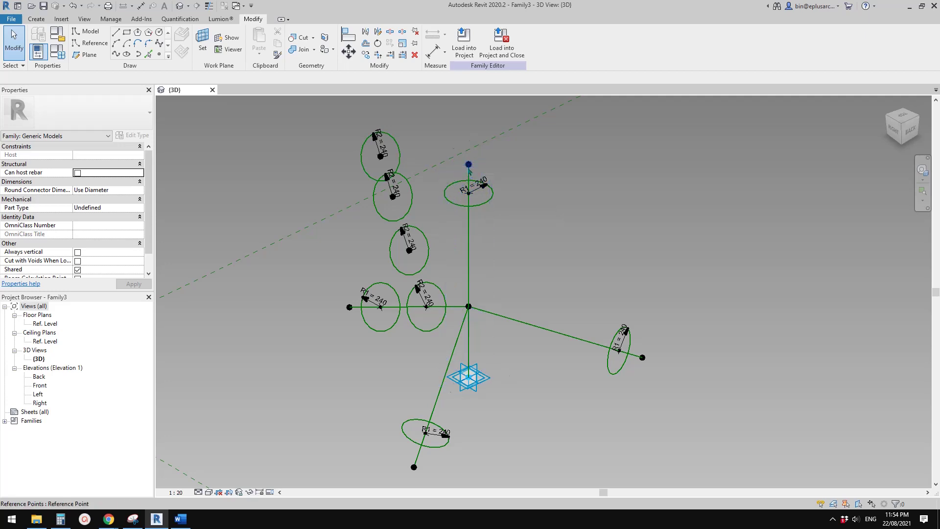
pyautogui.moveTo(332, 144); pyautogui.dragTo(405, 170)
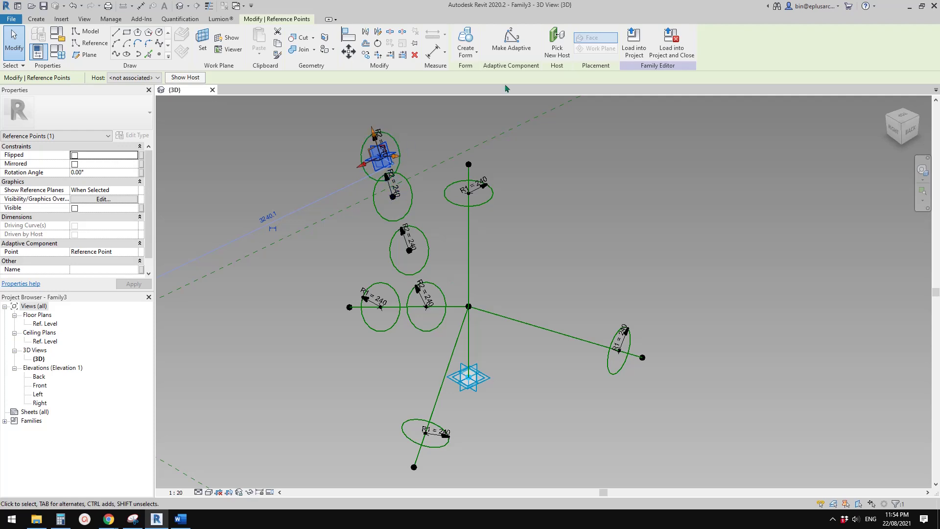
pyautogui.click(557, 48)
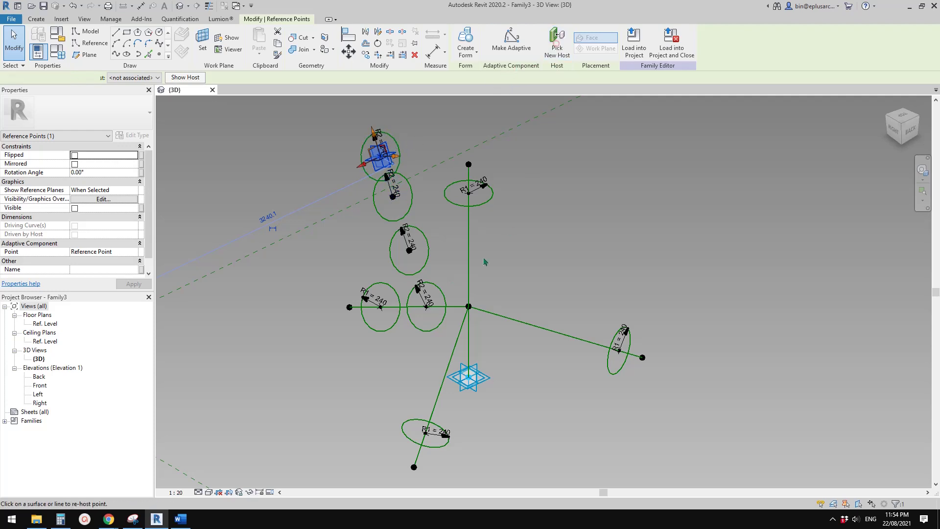
pyautogui.click(469, 265)
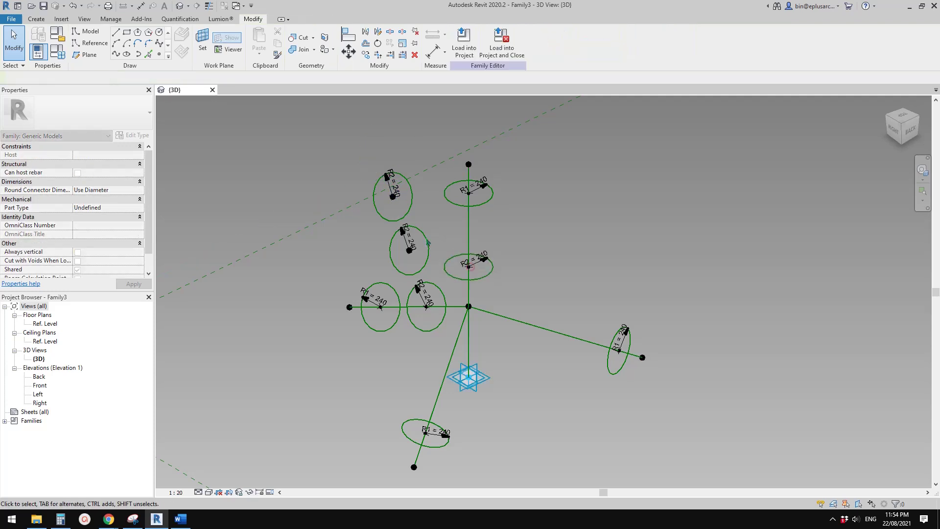
# - Rehost the two remaining R2 circles' points onto the second and third base arms, one each, close to the central point
pyautogui.click(391, 196)
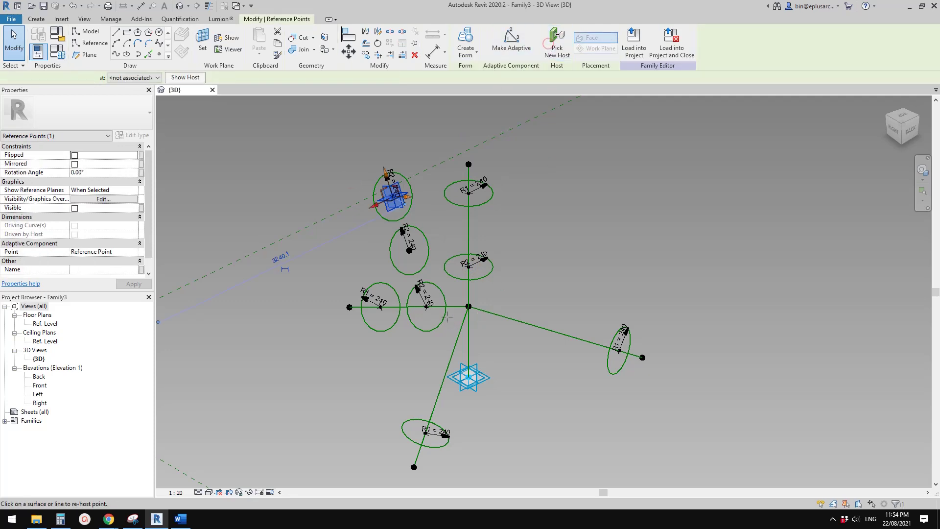
pyautogui.click(495, 314)
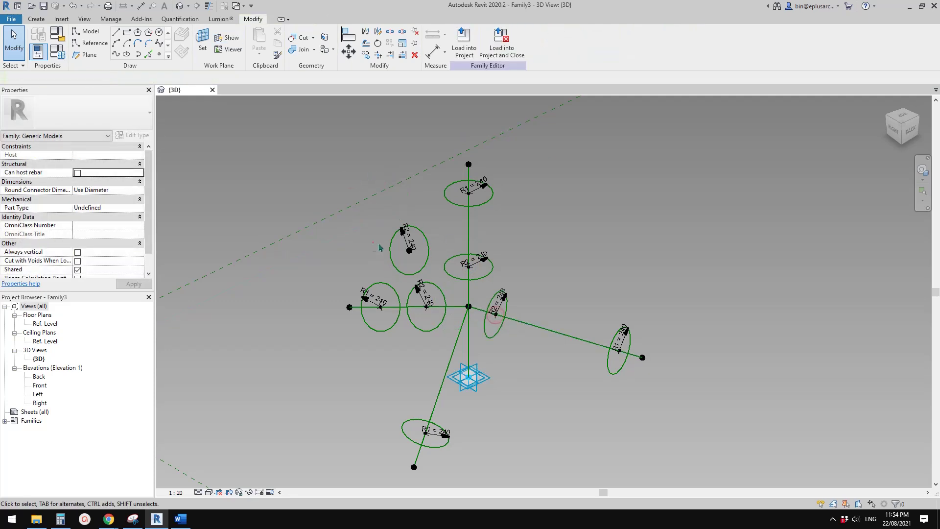
pyautogui.click(409, 250)
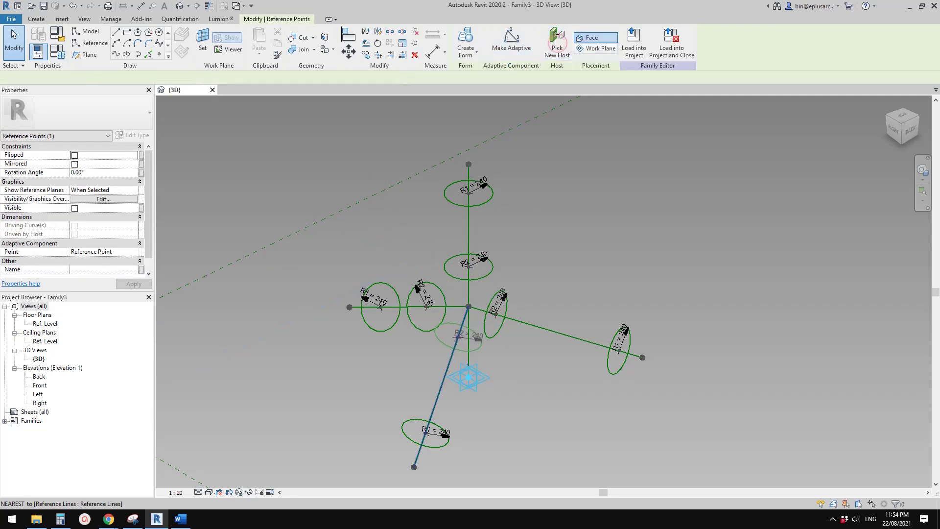
pyautogui.click(457, 337)
pyautogui.keyDown('shift'); pyautogui.moveTo(543, 351); pyautogui.dragTo(457, 336, button='middle'); pyautogui.keyUp('shift')
# - Create a solid form between the R1 and R2 circles on the third base arm
pyautogui.scroll(-1, 451, 362)
pyautogui.keyDown('shift'); pyautogui.moveTo(440, 377); pyautogui.dragTo(458, 362, button='middle'); pyautogui.keyUp('shift')
pyautogui.click(445, 351)
pyautogui.keyDown('ctrl'); pyautogui.click(417, 422); pyautogui.keyUp('ctrl')
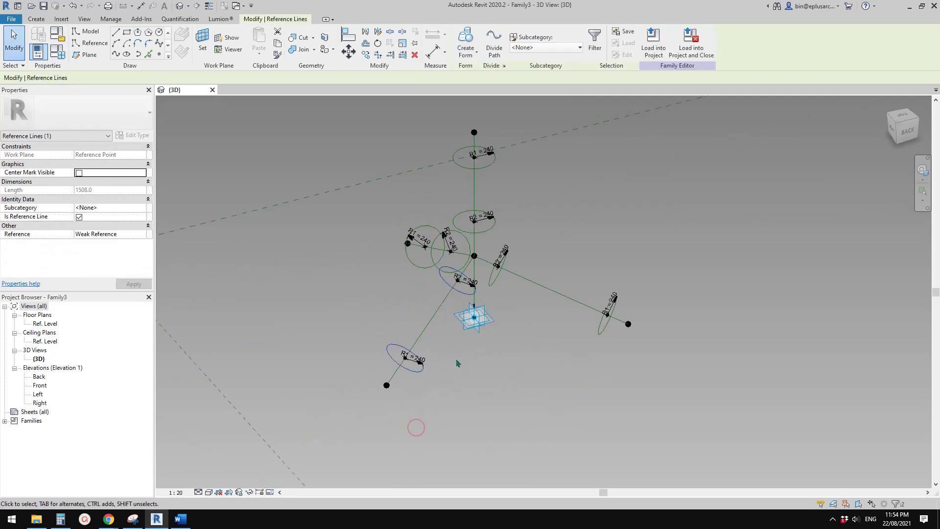
pyautogui.moveTo(466, 159); pyautogui.dragTo(432, 179, button='middle')
pyautogui.click(466, 41)
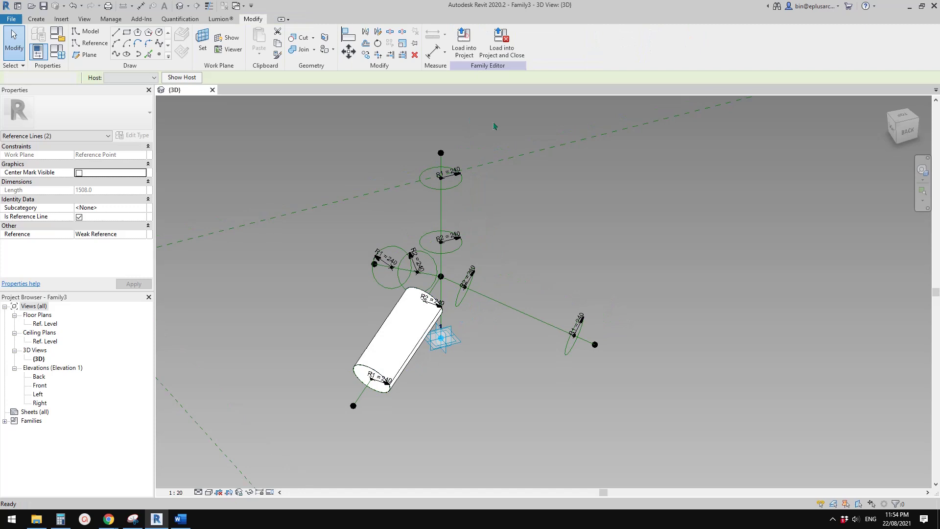
# - Create solid forms between the R1 and R2 circles on the three remaining arms, one form per arm
pyautogui.click(459, 304)
pyautogui.keyDown('ctrl'); pyautogui.click(568, 338); pyautogui.keyUp('ctrl')
pyautogui.click(466, 39)
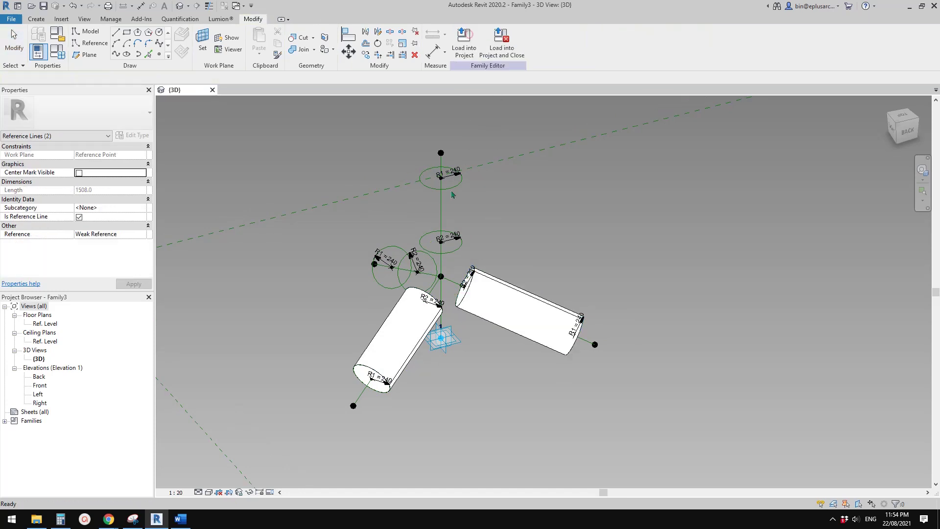
pyautogui.press('Escape')
pyautogui.click(450, 256)
pyautogui.keyDown('ctrl'); pyautogui.click(460, 181); pyautogui.keyUp('ctrl')
pyautogui.click(466, 43)
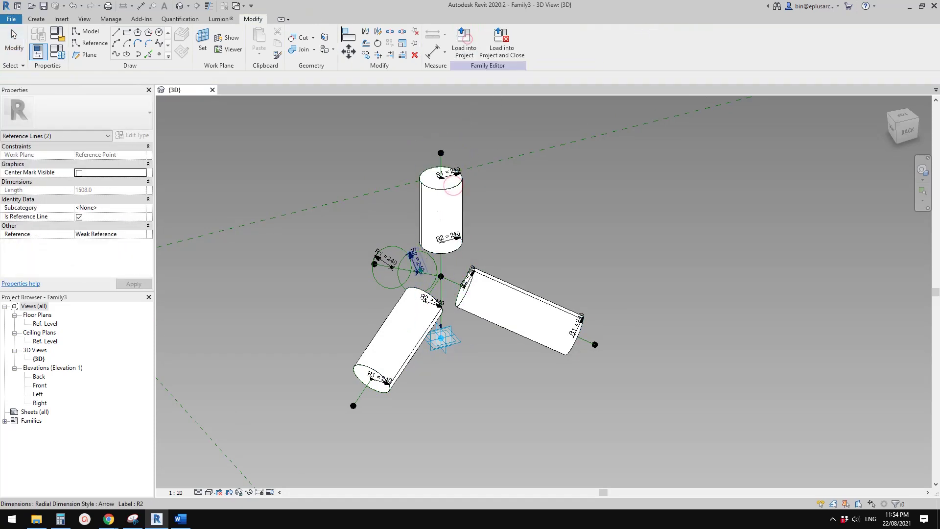
pyautogui.press('Escape')
pyautogui.click(402, 277)
pyautogui.keyDown('ctrl'); pyautogui.click(385, 283); pyautogui.keyUp('ctrl')
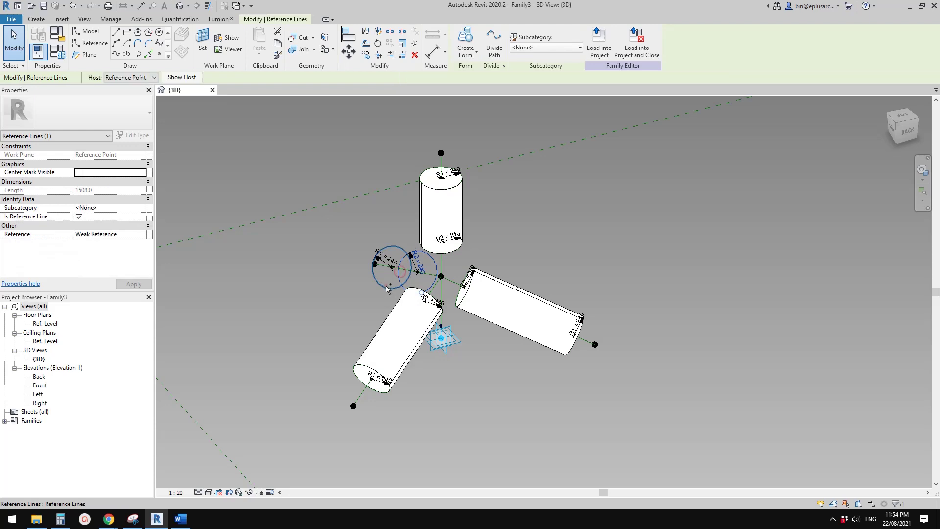
pyautogui.click(466, 32)
# - Temporarily hide the four solid arm forms so that only the circles, points and reference lines are left
pyautogui.keyDown('shift'); pyautogui.moveTo(485, 218); pyautogui.dragTo(510, 231, button='middle'); pyautogui.keyUp('shift')
pyautogui.scroll(2, 510, 280)
pyautogui.click(458, 286)
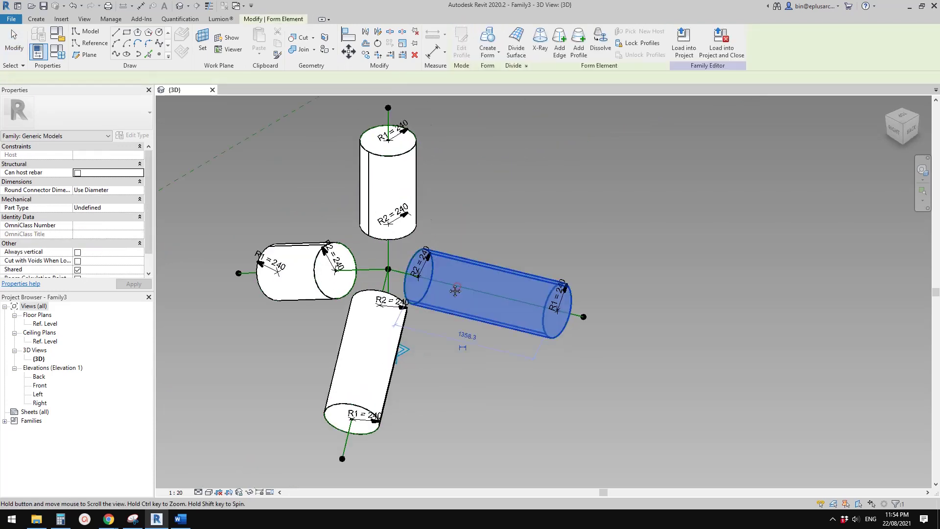
pyautogui.moveTo(455, 290); pyautogui.dragTo(463, 264, button='middle')
pyautogui.press('h')
pyautogui.press('h')
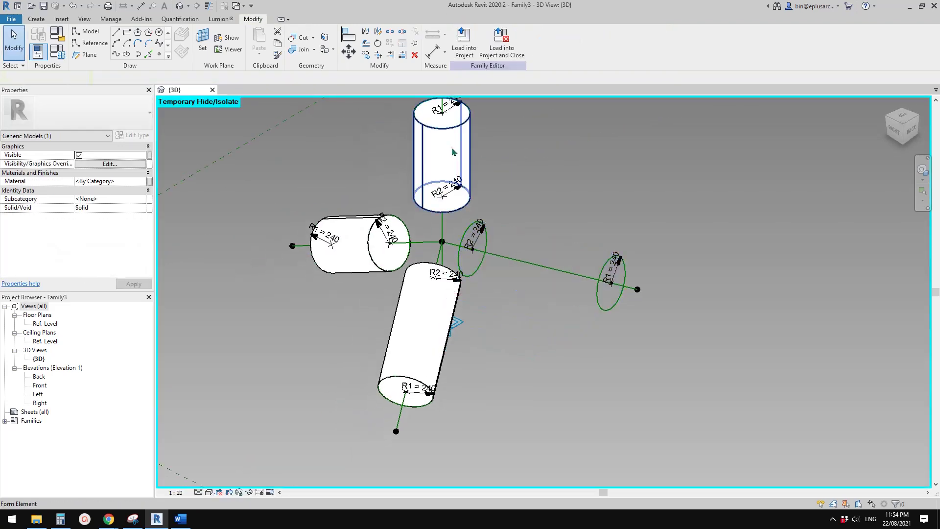
pyautogui.click(442, 156)
pyautogui.press('h')
pyautogui.press('h')
pyautogui.click(354, 265)
pyautogui.press('h')
pyautogui.press('h')
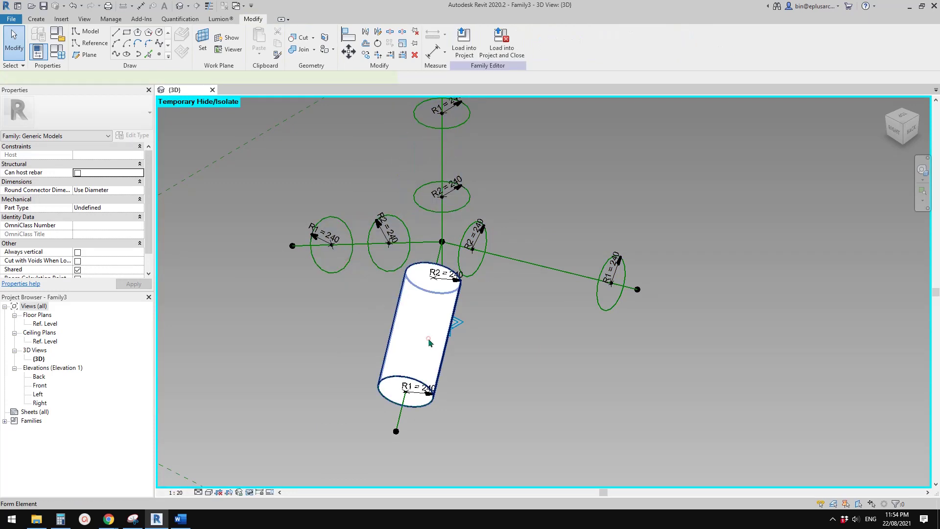
pyautogui.click(424, 330)
pyautogui.press('h')
pyautogui.press('h')
# - Temporarily hide all the R1 and R2 circles on the four arms, leaving their hosted points and the reference lines
pyautogui.click(452, 292)
pyautogui.press('h')
pyautogui.press('h')
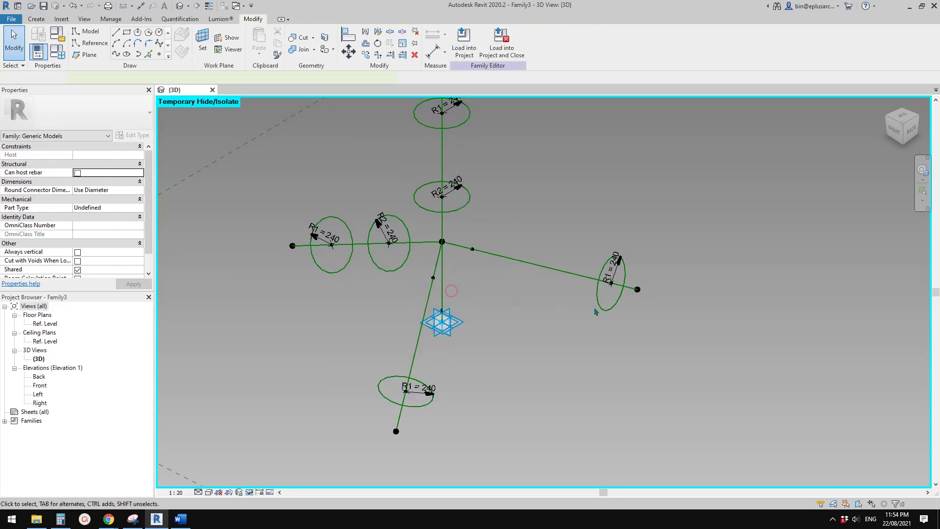
pyautogui.press('h')
pyautogui.press('h')
pyautogui.click(454, 209)
pyautogui.press('h')
pyautogui.press('h')
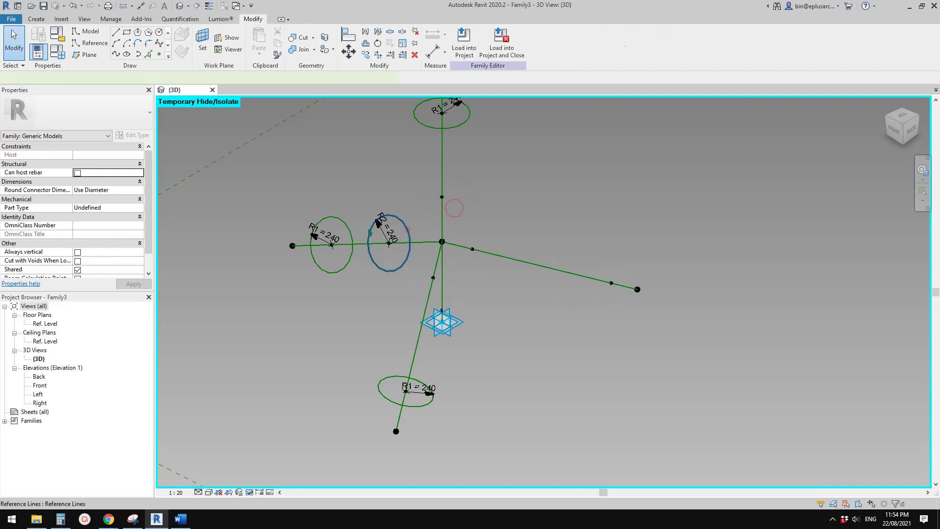
pyautogui.click(344, 224)
pyautogui.press('h')
pyautogui.press('h')
pyautogui.click(422, 384)
pyautogui.press('h')
pyautogui.press('h')
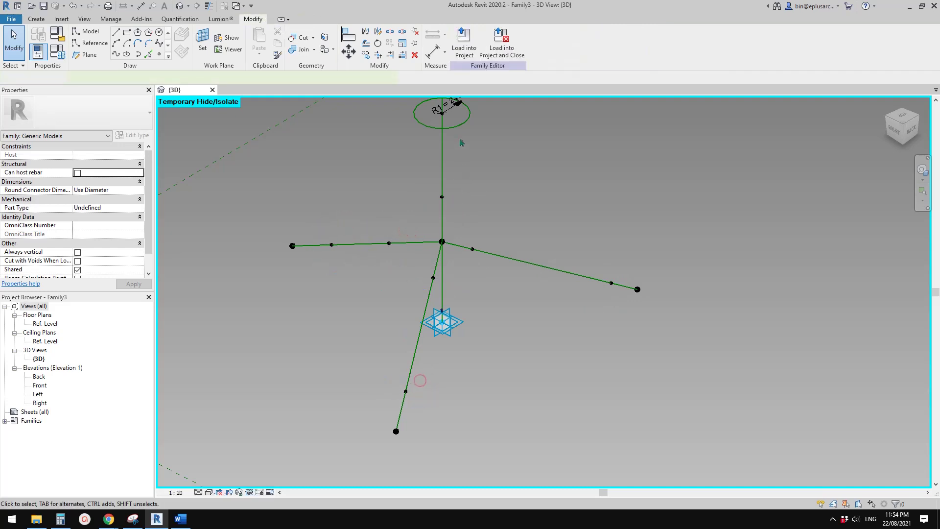
pyautogui.click(460, 131)
pyautogui.press('h')
pyautogui.press('h')
# - Check the R2 points on all four arms and flip the measure-from end where needed so each measures from its arm's outer end
pyautogui.keyDown('shift'); pyautogui.moveTo(479, 210); pyautogui.dragTo(434, 266, button='middle'); pyautogui.keyUp('shift')
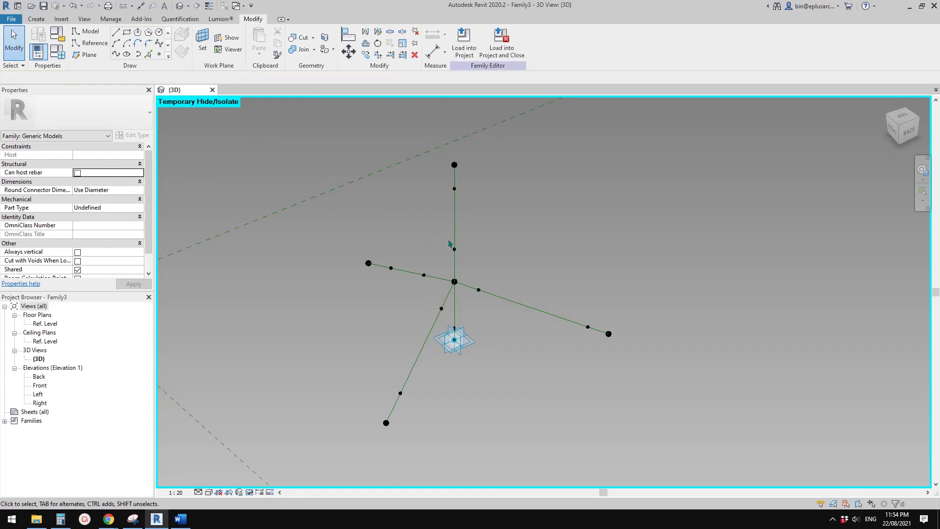
pyautogui.scroll(4, 449, 244)
pyautogui.click(475, 238)
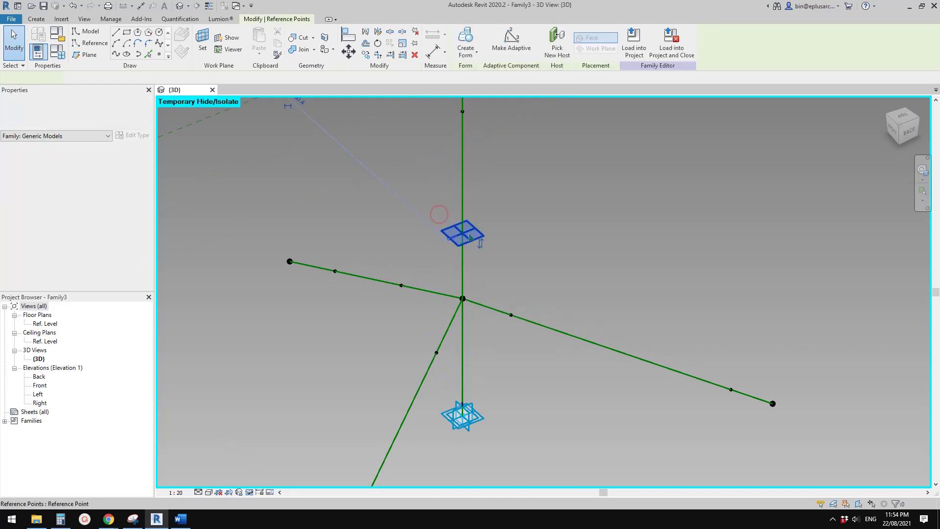
pyautogui.scroll(-1, 479, 293)
pyautogui.keyDown('shift'); pyautogui.moveTo(479, 293); pyautogui.dragTo(470, 264, button='middle'); pyautogui.keyUp('shift')
pyautogui.moveTo(399, 290); pyautogui.dragTo(436, 328)
pyautogui.keyDown('shift'); pyautogui.moveTo(405, 303); pyautogui.dragTo(525, 342, button='middle'); pyautogui.keyUp('shift')
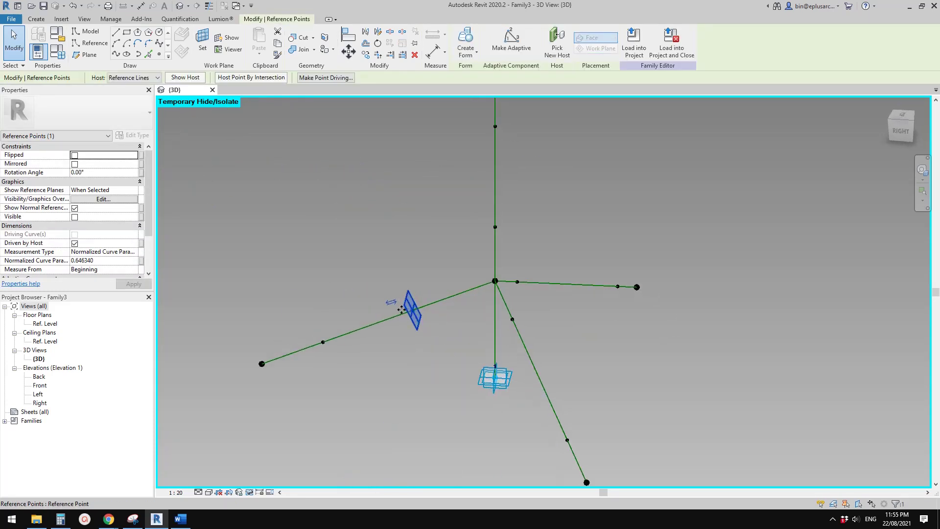
pyautogui.moveTo(517, 296); pyautogui.dragTo(511, 307, button='middle')
pyautogui.moveTo(464, 220); pyautogui.dragTo(502, 243)
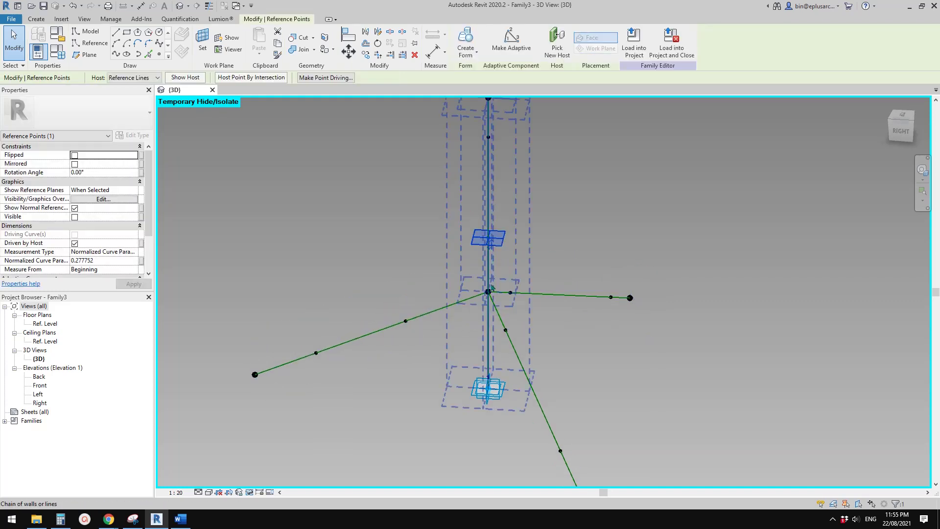
pyautogui.scroll(-1, 543, 265)
pyautogui.keyDown('shift'); pyautogui.moveTo(559, 277); pyautogui.dragTo(512, 280, button='middle'); pyautogui.keyUp('shift')
pyautogui.scroll(2, 512, 280)
pyautogui.moveTo(511, 279); pyautogui.dragTo(534, 313)
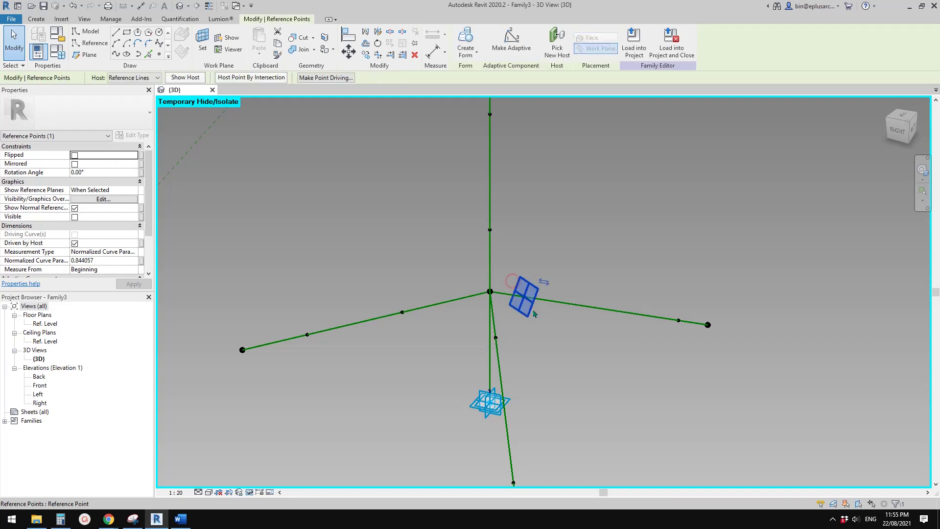
pyautogui.moveTo(511, 347); pyautogui.dragTo(520, 347)
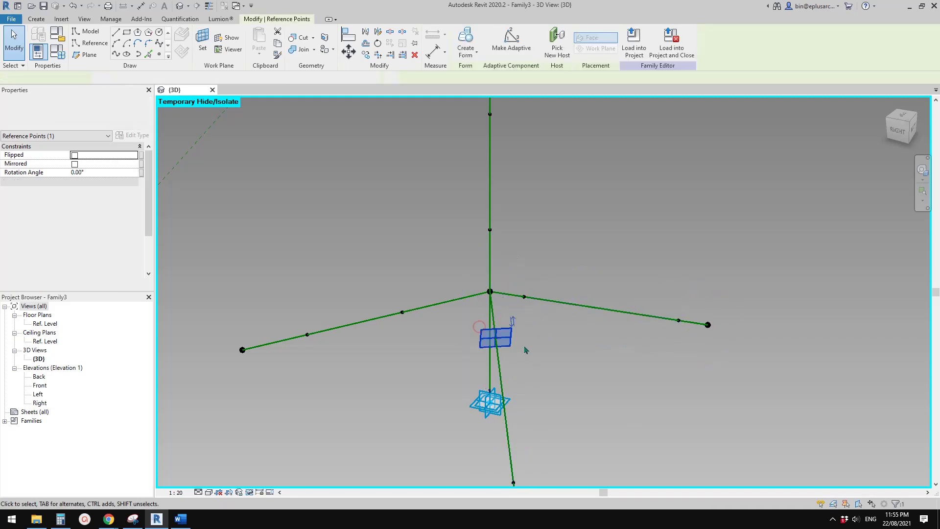
pyautogui.keyDown('shift'); pyautogui.moveTo(524, 348); pyautogui.dragTo(634, 353, button='middle'); pyautogui.keyUp('shift')
pyautogui.keyDown('shift'); pyautogui.moveTo(489, 325); pyautogui.dragTo(478, 295, button='middle'); pyautogui.keyUp('shift')
pyautogui.moveTo(426, 203); pyautogui.dragTo(463, 229)
pyautogui.keyDown('shift'); pyautogui.moveTo(485, 260); pyautogui.dragTo(451, 252, button='middle'); pyautogui.keyUp('shift')
pyautogui.click(568, 259)
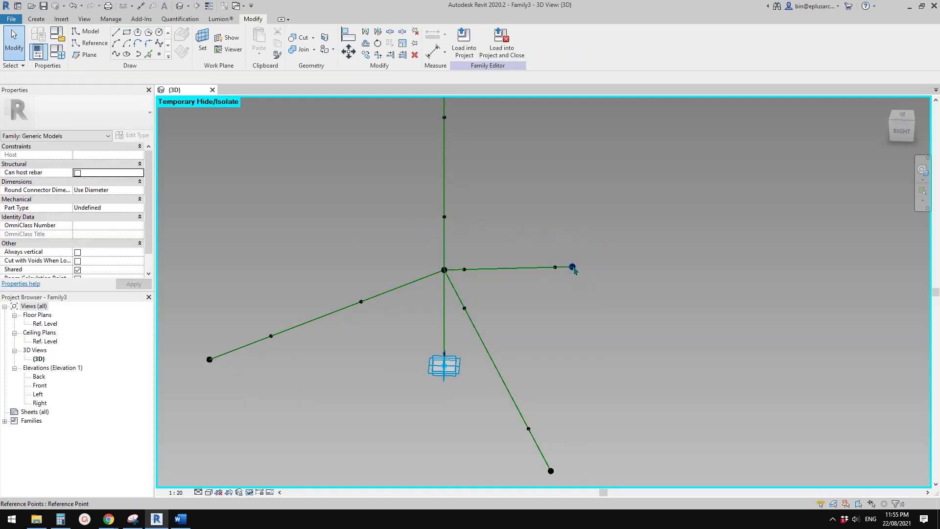
# - Try setting the normalized curve parameter to 1 for the R2 points with the central point included, and undo it
pyautogui.moveTo(326, 193); pyautogui.dragTo(492, 335)
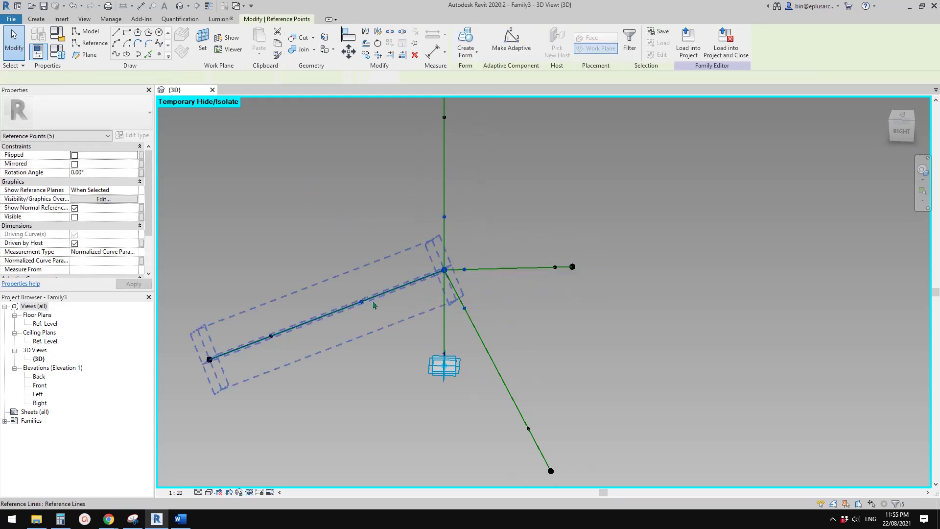
pyautogui.click(106, 260)
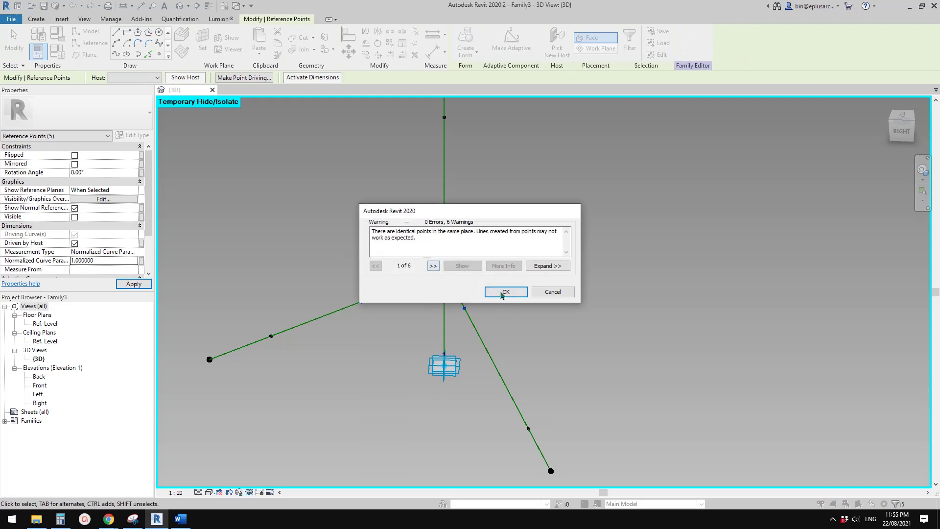
pyautogui.click(507, 292)
pyautogui.scroll(-2, 441, 259)
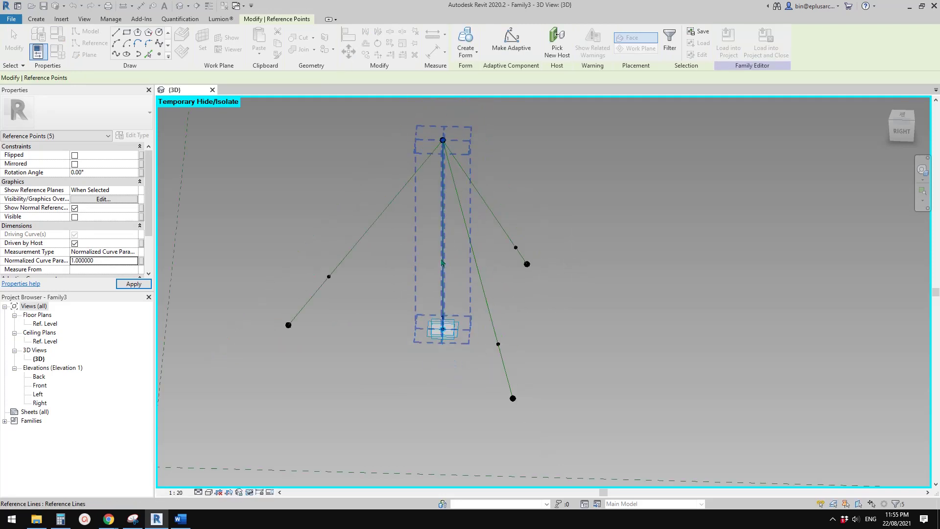
pyautogui.moveTo(447, 267); pyautogui.dragTo(440, 315, button='middle')
pyautogui.hotkey('ctrl', 'z')
# - Set the normalized curve parameter of the four R2 points, without the central point, to 1 and accept the warnings
pyautogui.scroll(4, 435, 309)
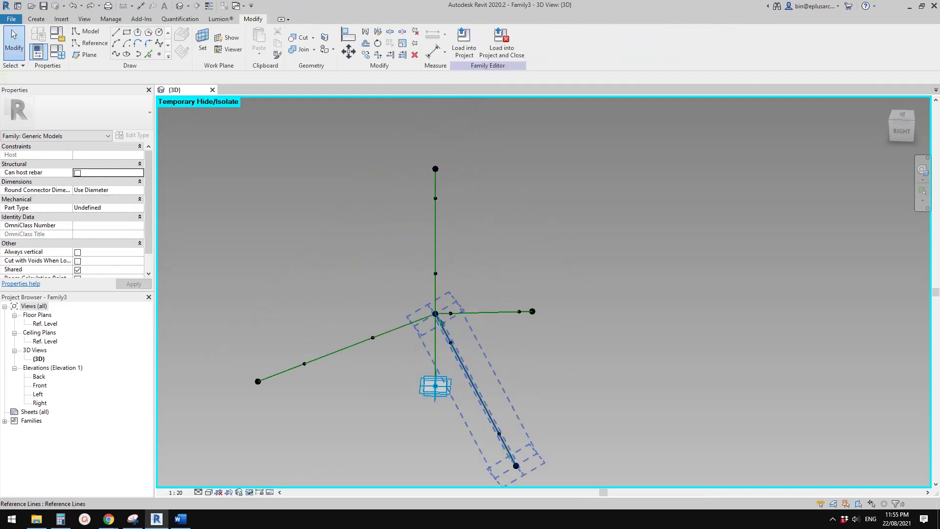
pyautogui.press('Tab')
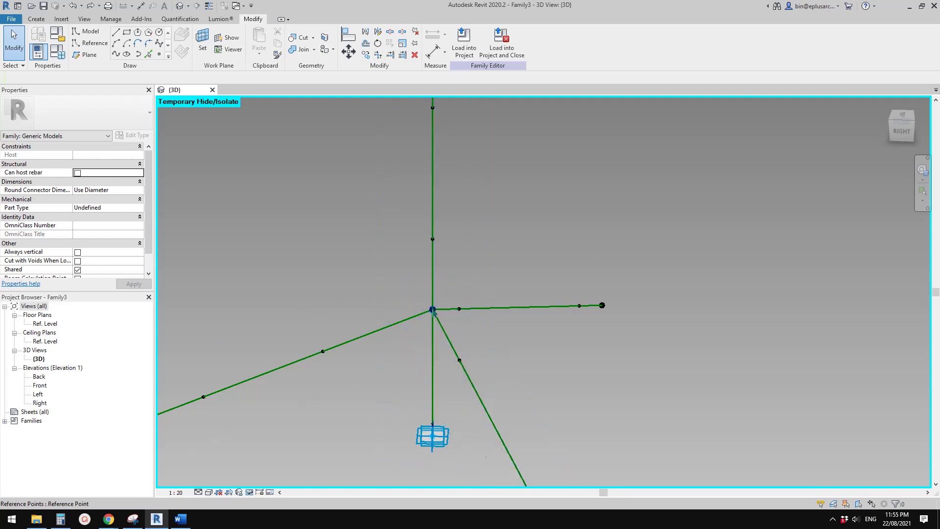
pyautogui.scroll(-1, 432, 307)
pyautogui.moveTo(432, 309); pyautogui.dragTo(434, 313, button='middle')
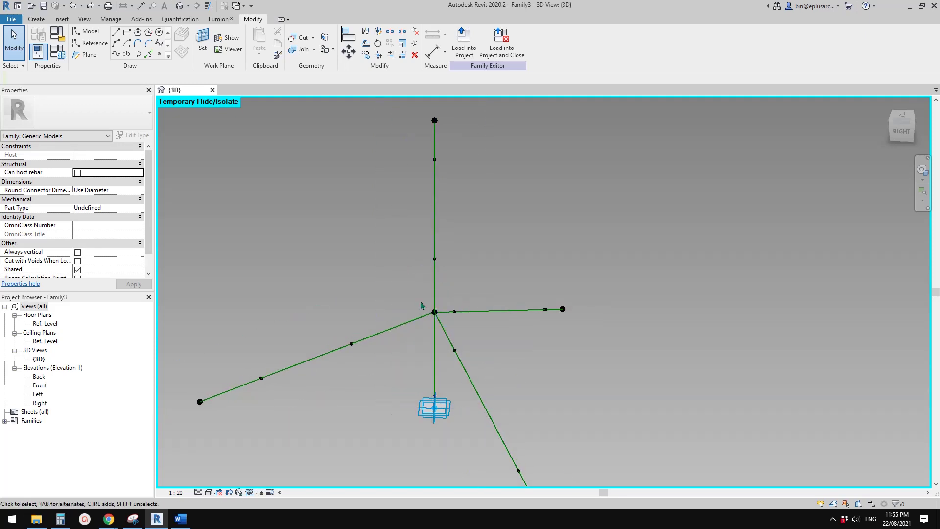
pyautogui.moveTo(467, 284); pyautogui.dragTo(467, 285)
pyautogui.keyDown('ctrl'); pyautogui.moveTo(449, 292); pyautogui.dragTo(464, 354); pyautogui.keyUp('ctrl')
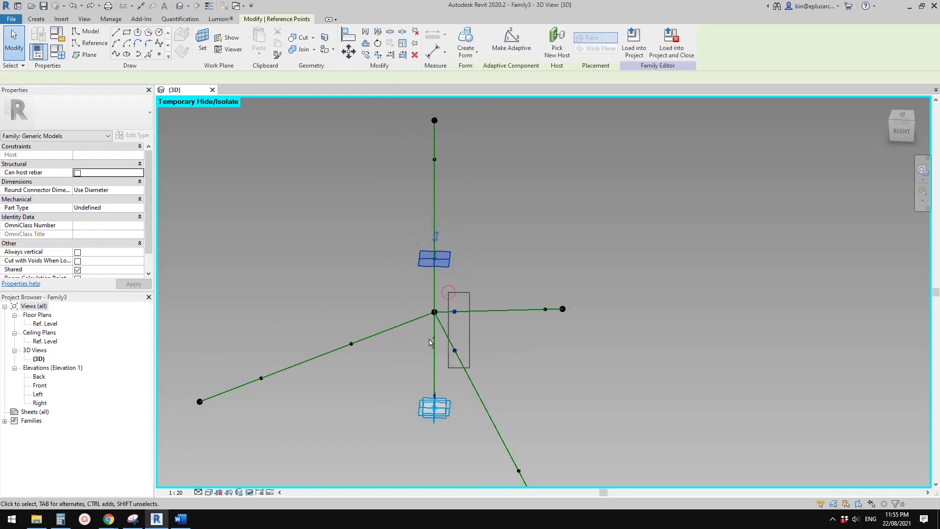
pyautogui.keyDown('ctrl'); pyautogui.moveTo(377, 358); pyautogui.dragTo(342, 329); pyautogui.keyUp('ctrl')
pyautogui.click(98, 262)
pyautogui.write('1')
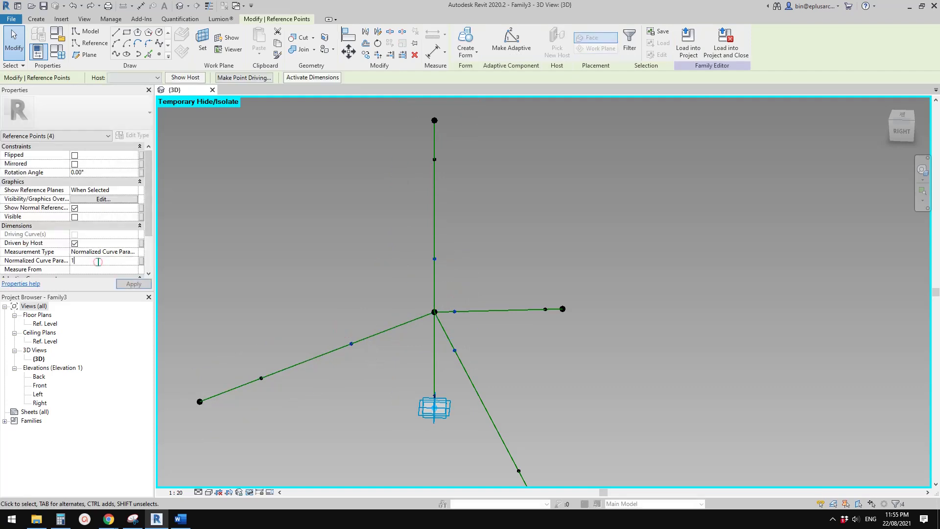
pyautogui.press('Return')
pyautogui.click(505, 293)
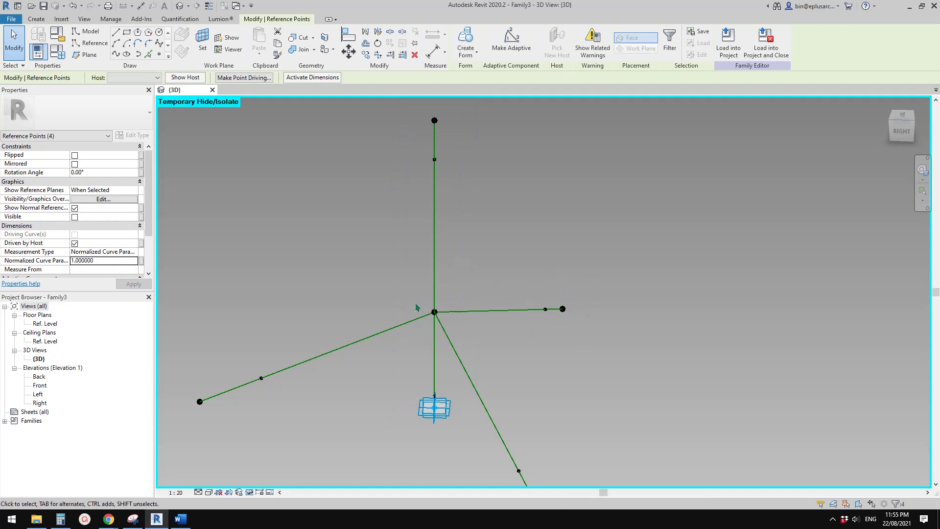
# - Check the R1 points on the four arms and flip the measure-from end where needed so each measures from its arm's outer end
pyautogui.scroll(-2, 416, 308)
pyautogui.click(340, 327)
pyautogui.click(319, 325)
pyautogui.keyDown('shift'); pyautogui.moveTo(339, 339); pyautogui.dragTo(357, 311, button='middle'); pyautogui.keyUp('shift')
pyautogui.moveTo(504, 359); pyautogui.dragTo(530, 378)
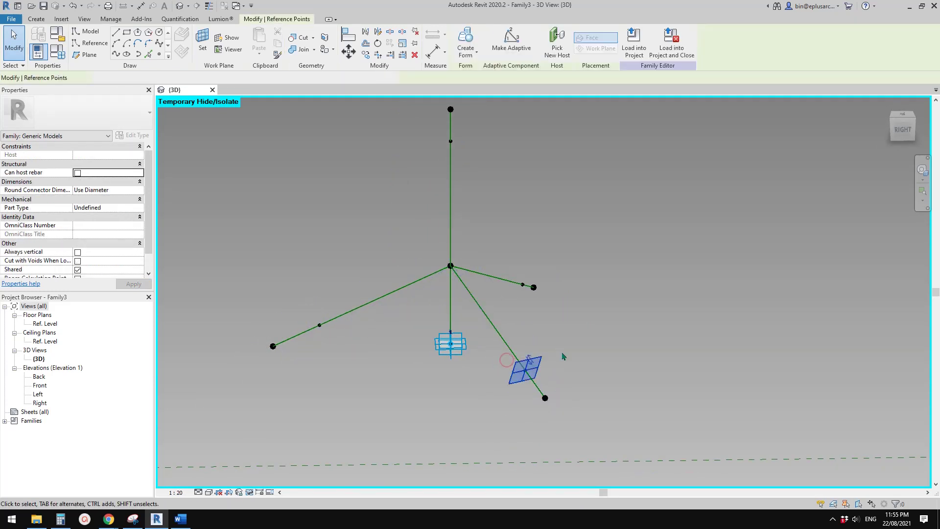
pyautogui.keyDown('shift'); pyautogui.moveTo(562, 358); pyautogui.dragTo(544, 382, button='middle'); pyautogui.keyUp('shift')
pyautogui.click(532, 361)
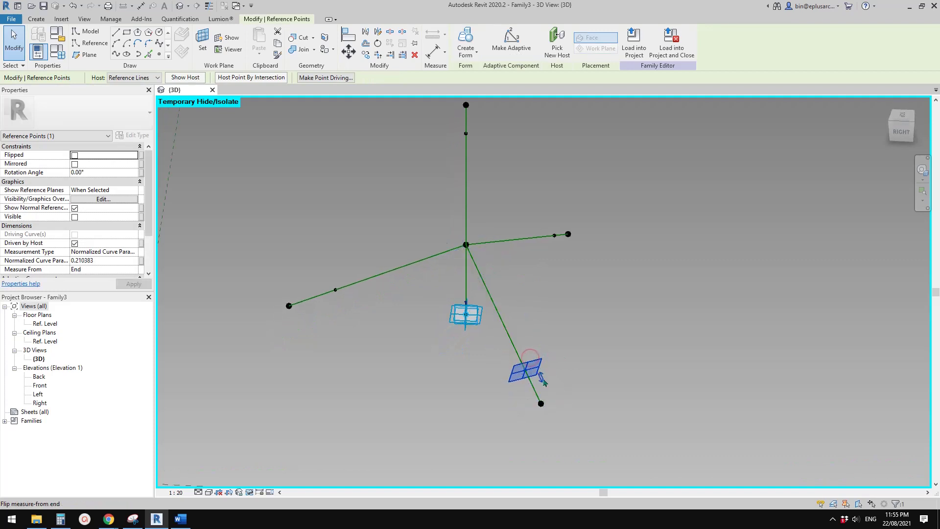
pyautogui.moveTo(563, 311); pyautogui.dragTo(506, 352, button='middle')
pyautogui.moveTo(479, 256); pyautogui.dragTo(499, 289)
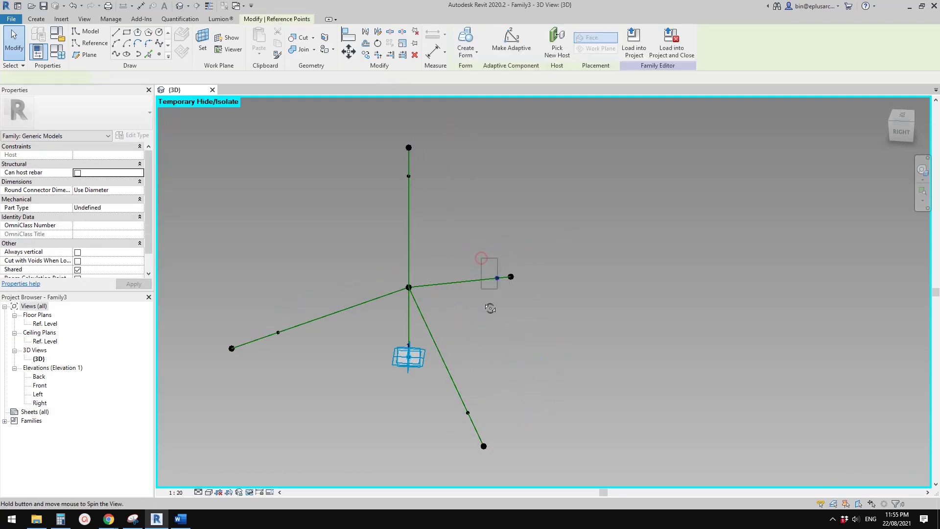
pyautogui.keyDown('shift'); pyautogui.moveTo(490, 308); pyautogui.dragTo(470, 297, button='middle'); pyautogui.keyUp('shift')
pyautogui.click(451, 222)
pyautogui.click(370, 167)
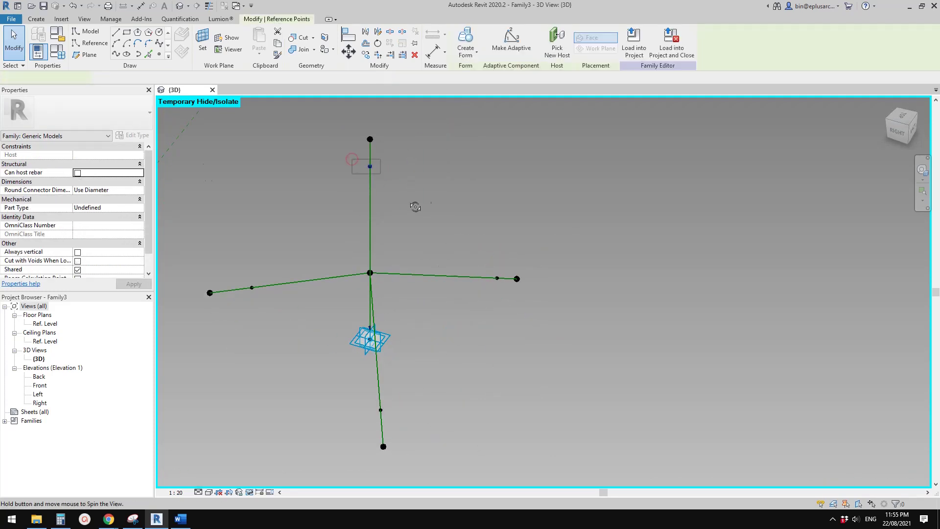
pyautogui.keyDown('shift'); pyautogui.moveTo(415, 208); pyautogui.dragTo(392, 189, button='middle'); pyautogui.keyUp('shift')
pyautogui.click(286, 306)
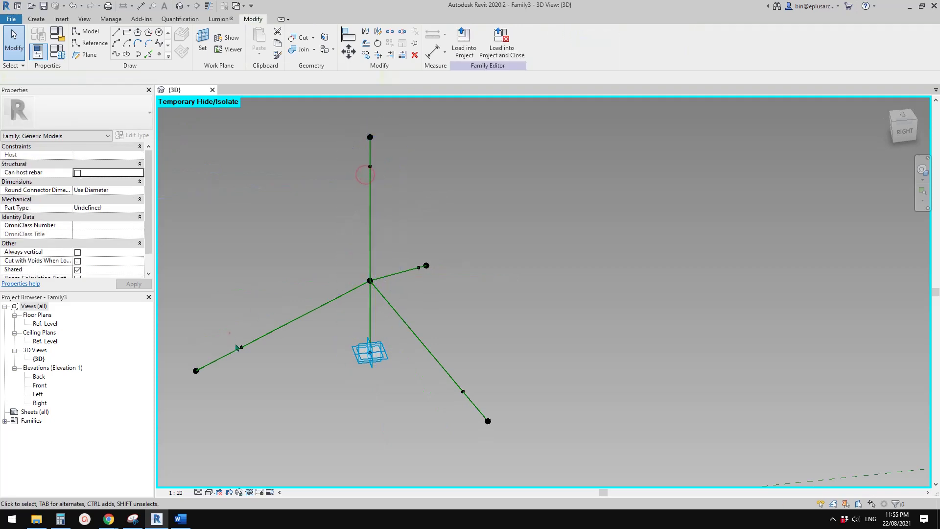
# - Set the normalized curve parameter of the four R1 points to 0, placing them at the outer ends of the arms
pyautogui.keyDown('ctrl'); pyautogui.moveTo(383, 172); pyautogui.dragTo(384, 173); pyautogui.keyUp('ctrl')
pyautogui.keyDown('shift'); pyautogui.moveTo(431, 292); pyautogui.dragTo(392, 294, button='middle'); pyautogui.keyUp('shift')
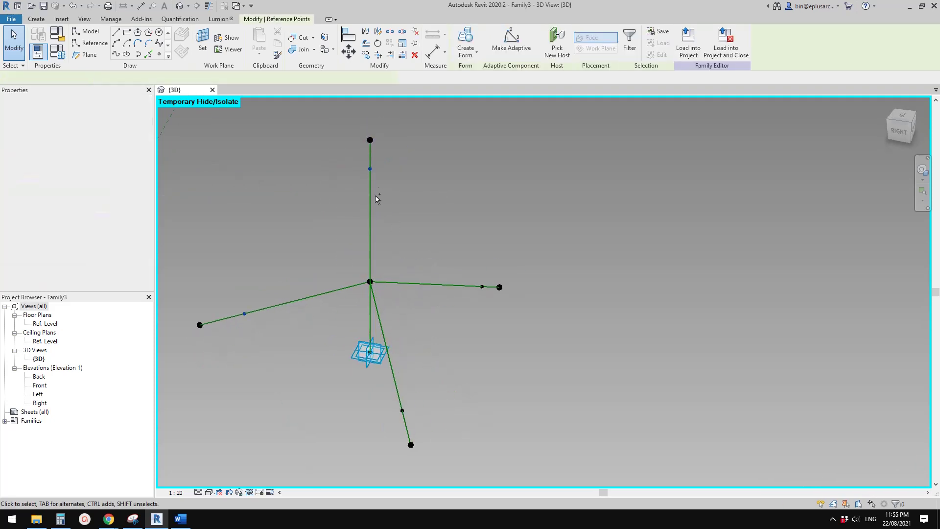
pyautogui.keyDown('ctrl'); pyautogui.moveTo(354, 161); pyautogui.dragTo(381, 181); pyautogui.keyUp('ctrl')
pyautogui.moveTo(464, 255); pyautogui.dragTo(487, 304)
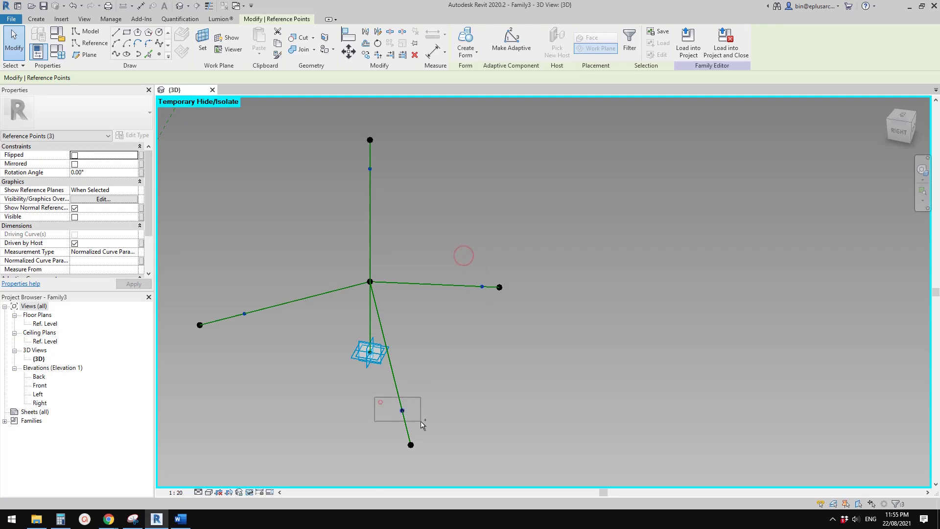
pyautogui.keyDown('ctrl'); pyautogui.moveTo(421, 421); pyautogui.dragTo(421, 422); pyautogui.keyUp('ctrl')
pyautogui.write('0')
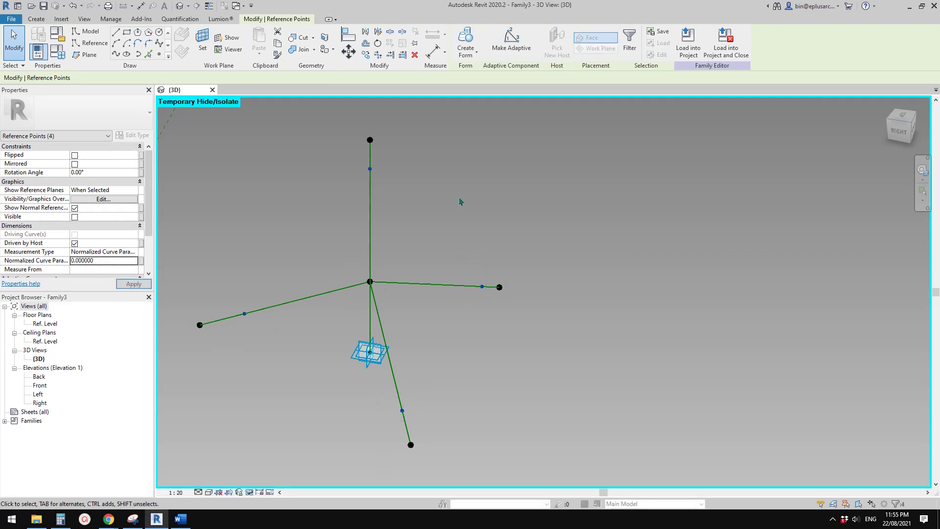
pyautogui.write('r')
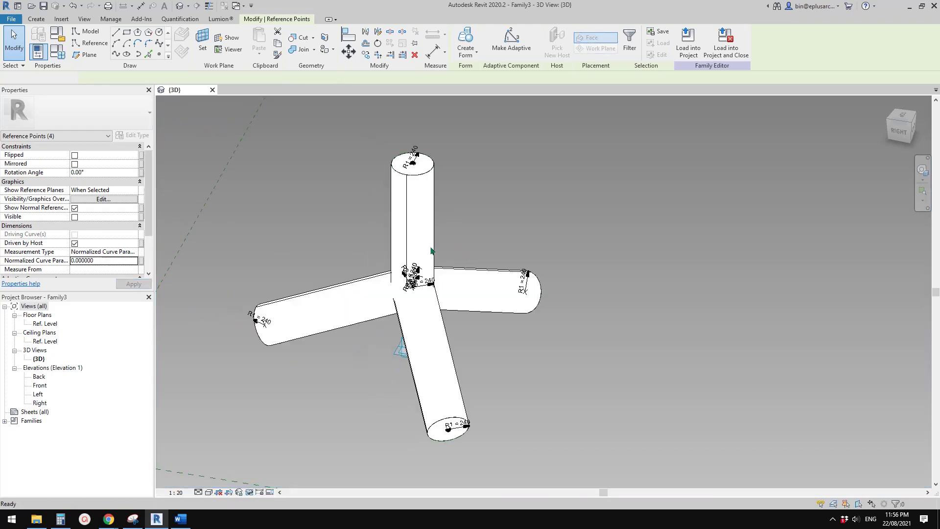
# - Restore the temporarily hidden forms and circles, and open the family types and their parameters
pyautogui.press('Escape')
pyautogui.keyDown('shift'); pyautogui.moveTo(439, 271); pyautogui.dragTo(570, 226, button='middle'); pyautogui.keyUp('shift')
pyautogui.click(58, 51)
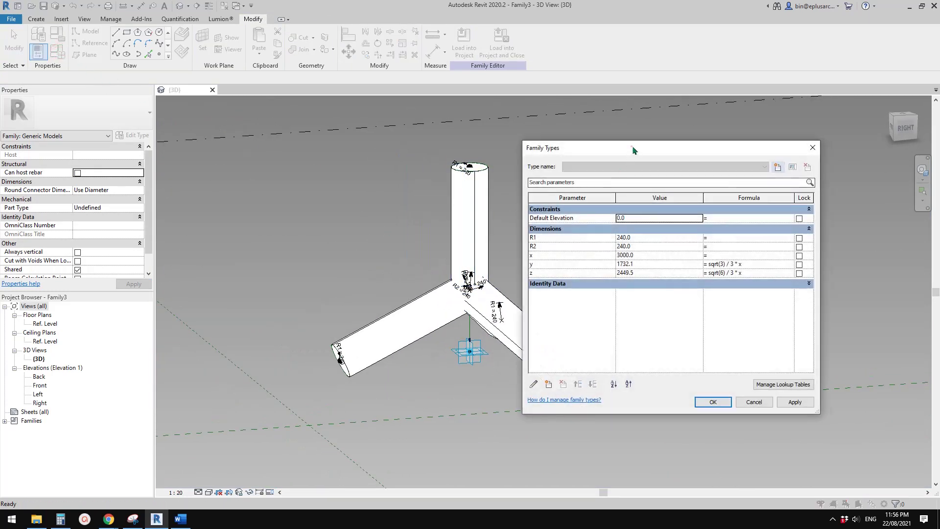
# - Set the family parameter R2 to 500 and R1 to 350, and apply both values to the tetrapod
pyautogui.moveTo(633, 149); pyautogui.dragTo(666, 147)
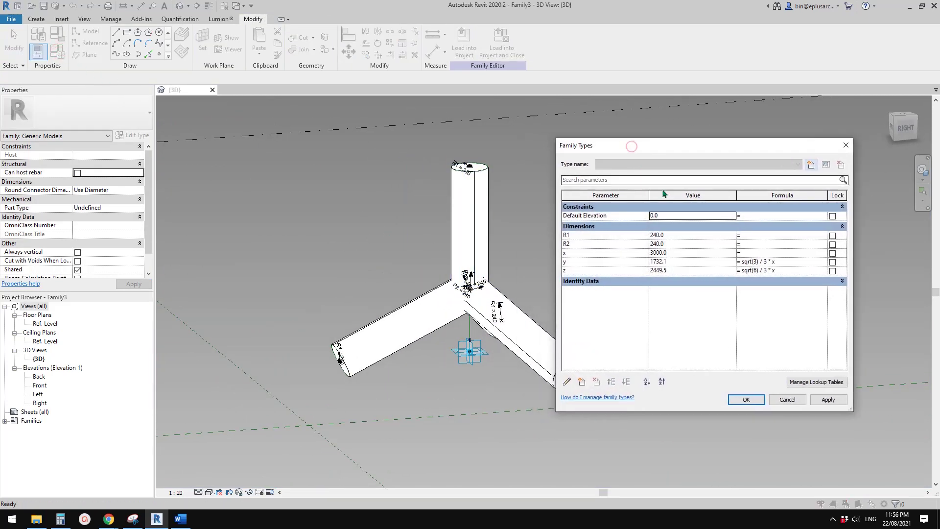
pyautogui.click(682, 244)
pyautogui.write('500')
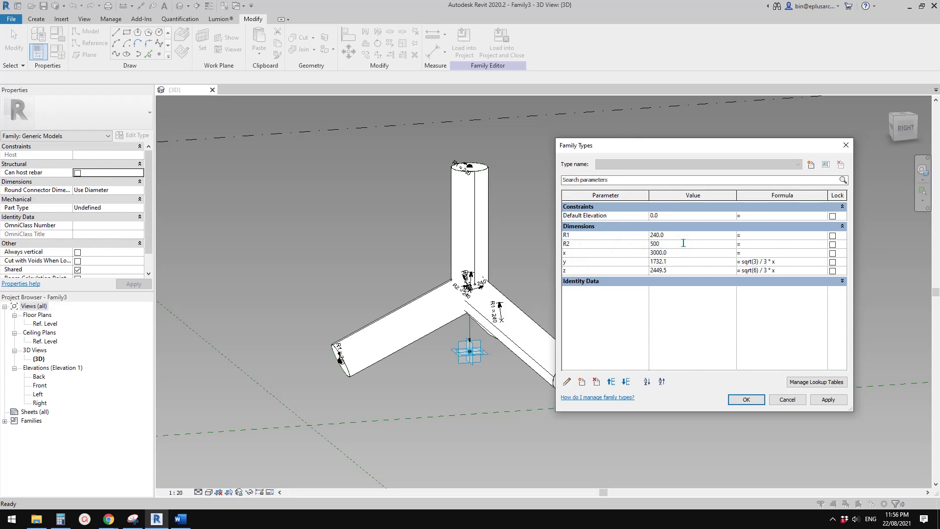
pyautogui.click(827, 400)
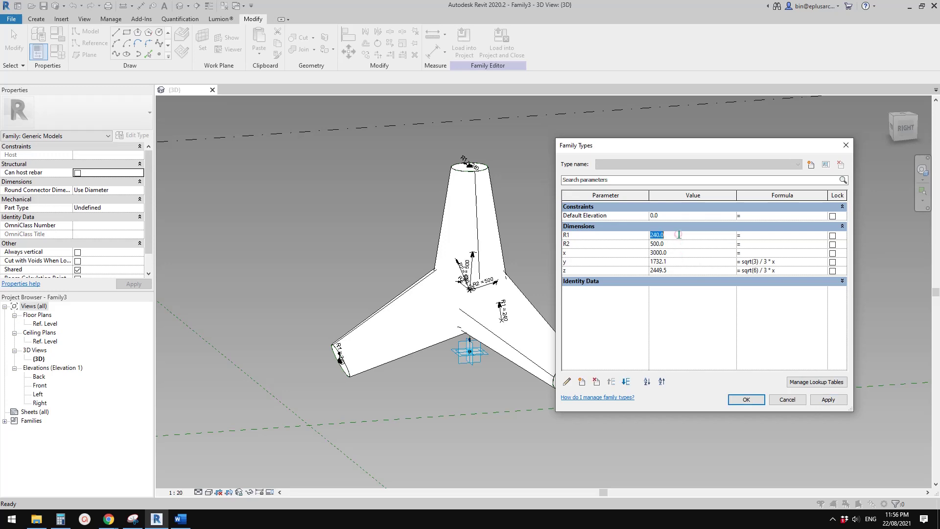
pyautogui.write('350')
pyautogui.click(830, 401)
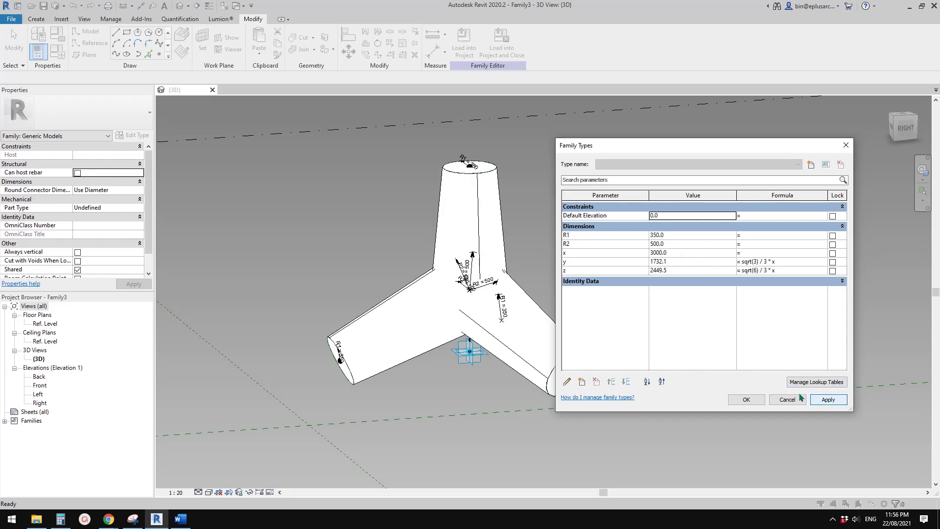
pyautogui.click(800, 398)
# - Join the geometry of the upright arm with two of the lower arms, one pair at a time
pyautogui.moveTo(784, 392)
pyautogui.keyDown('shift'); pyautogui.mouseDown(button='middle')
pyautogui.moveTo(576, 324)
pyautogui.moveTo(490, 348)
pyautogui.moveTo(496, 259)
pyautogui.moveTo(594, 269)
pyautogui.moveTo(465, 355)
pyautogui.mouseUp(button='middle'); pyautogui.keyUp('shift')
pyautogui.scroll(3, 396, 278)
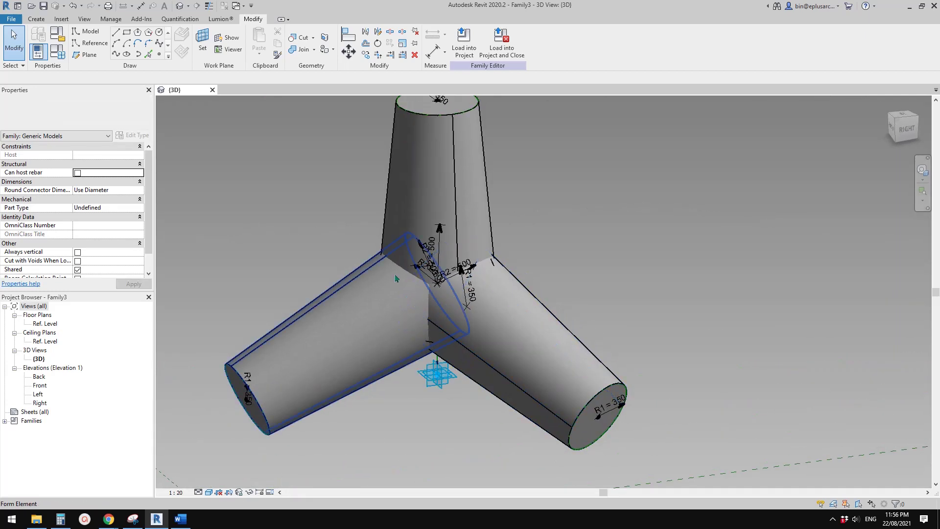
pyautogui.moveTo(424, 297)
pyautogui.keyDown('shift'); pyautogui.mouseDown(button='middle')
pyautogui.moveTo(464, 319)
pyautogui.moveTo(458, 310)
pyautogui.mouseUp(button='middle'); pyautogui.keyUp('shift')
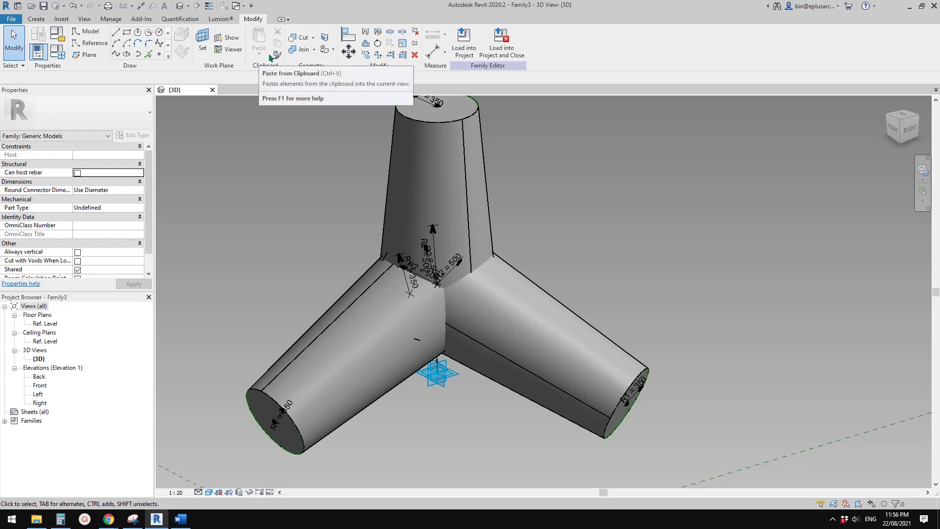
pyautogui.click(293, 50)
pyautogui.click(428, 254)
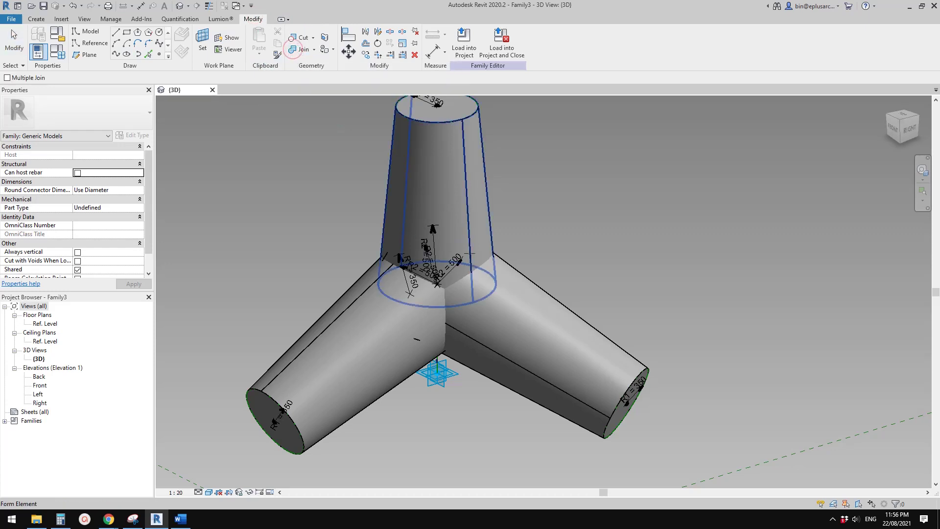
pyautogui.click(513, 311)
pyautogui.keyDown('shift'); pyautogui.moveTo(485, 296); pyautogui.dragTo(548, 314, button='middle'); pyautogui.keyUp('shift')
pyautogui.click(396, 316)
pyautogui.click(430, 217)
pyautogui.press('Escape')
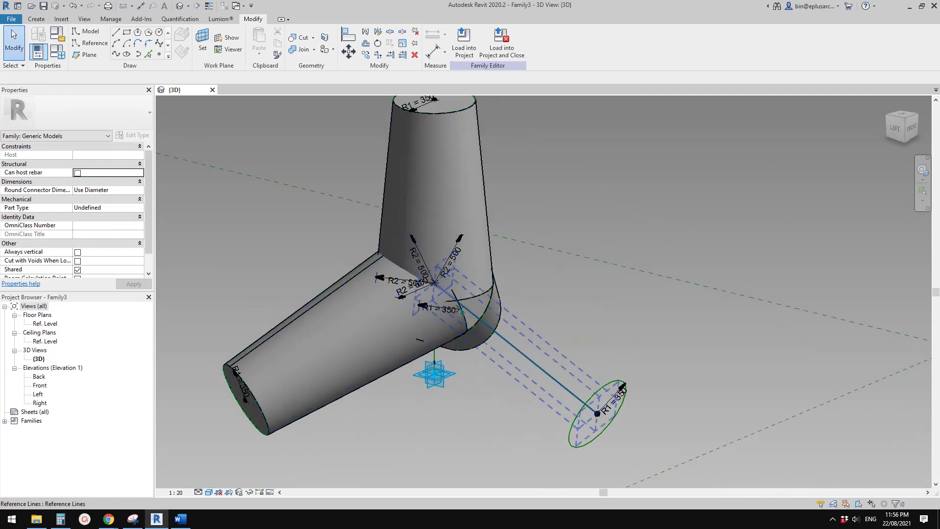
# - Try to join the geometry of two neighbouring lower arms with each other
pyautogui.keyDown('shift'); pyautogui.moveTo(461, 312); pyautogui.dragTo(457, 293, button='middle'); pyautogui.keyUp('shift')
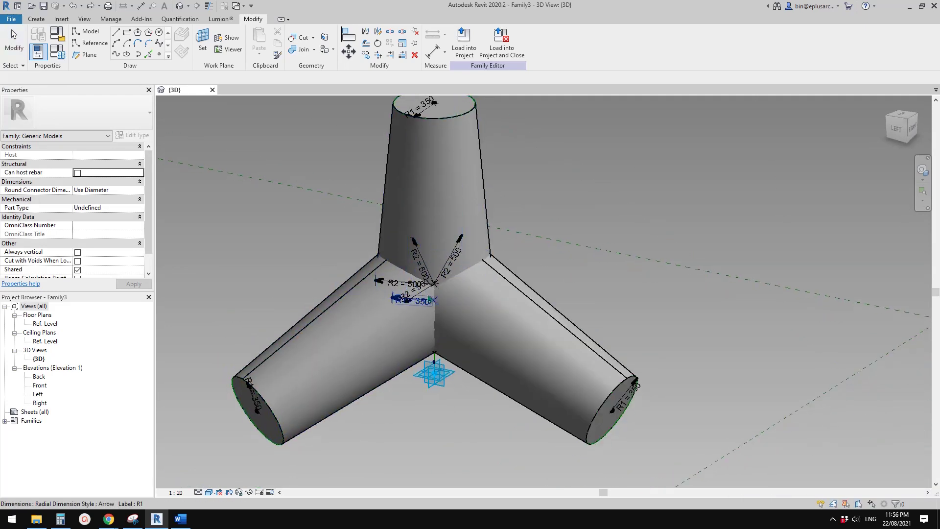
pyautogui.click(308, 50)
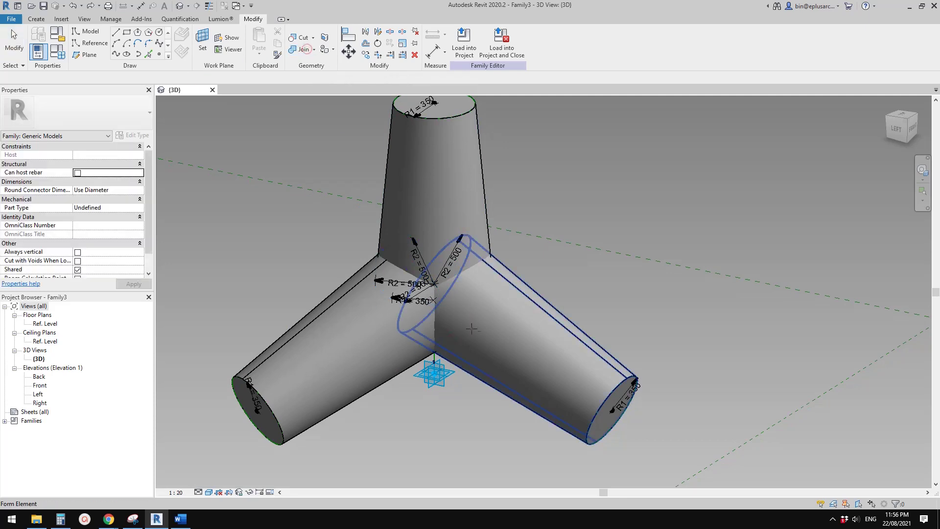
pyautogui.click(395, 328)
pyautogui.click(501, 309)
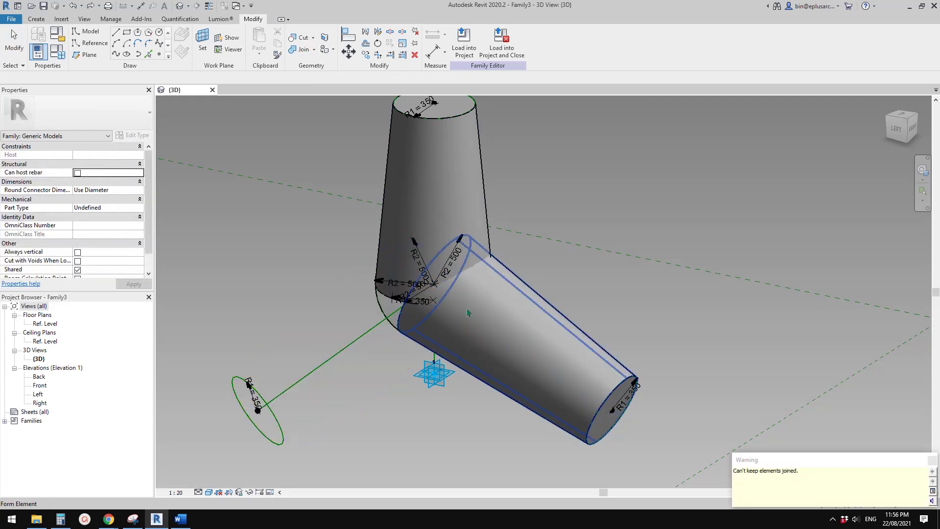
pyautogui.scroll(-1, 482, 312)
pyautogui.keyDown('shift'); pyautogui.moveTo(470, 313); pyautogui.dragTo(598, 326, button='middle'); pyautogui.keyUp('shift')
pyautogui.press('Escape')
# - Drive the arm radii from x by giving R2 the formula x / 6 and R1 the formula x / 9
pyautogui.scroll(1, 528, 309)
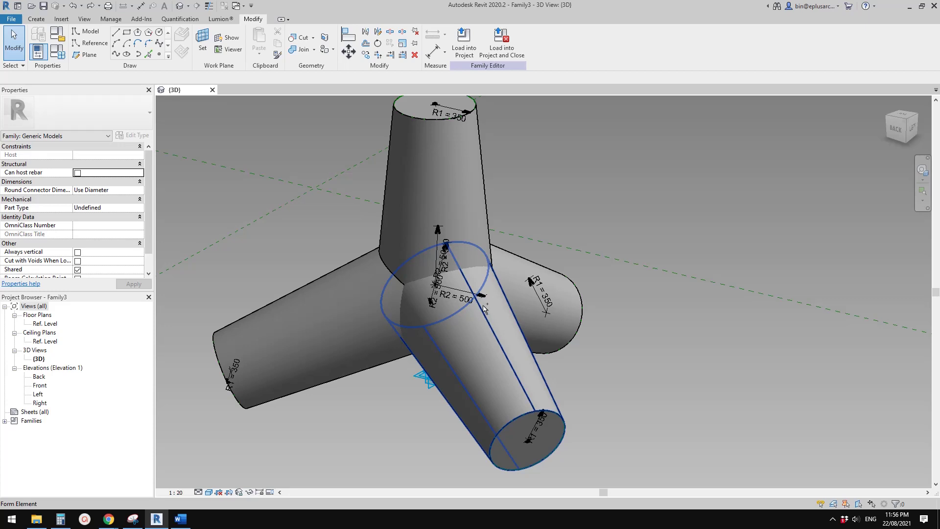
pyautogui.keyDown('shift'); pyautogui.moveTo(484, 306); pyautogui.dragTo(544, 308, button='middle'); pyautogui.keyUp('shift')
pyautogui.scroll(-1, 274, 165)
pyautogui.keyDown('shift'); pyautogui.moveTo(278, 167); pyautogui.dragTo(294, 197, button='middle'); pyautogui.keyUp('shift')
pyautogui.click(59, 53)
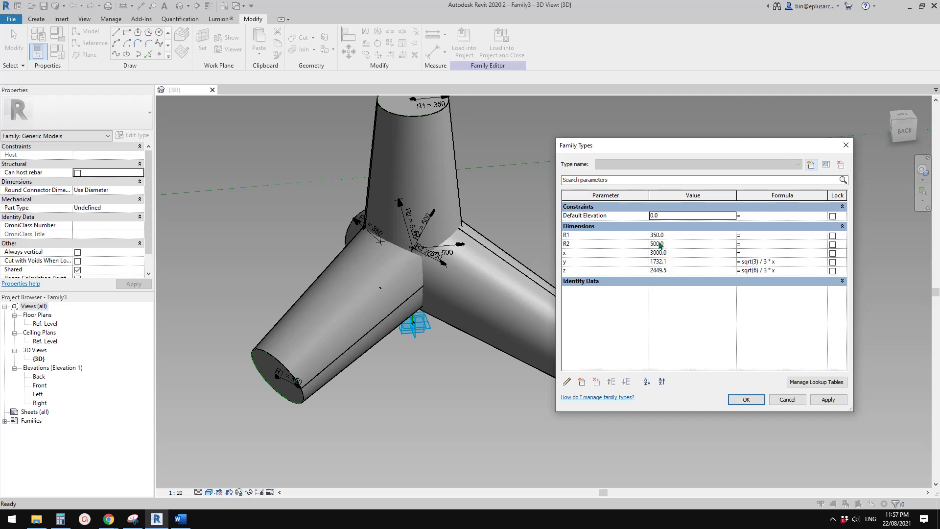
pyautogui.click(765, 248)
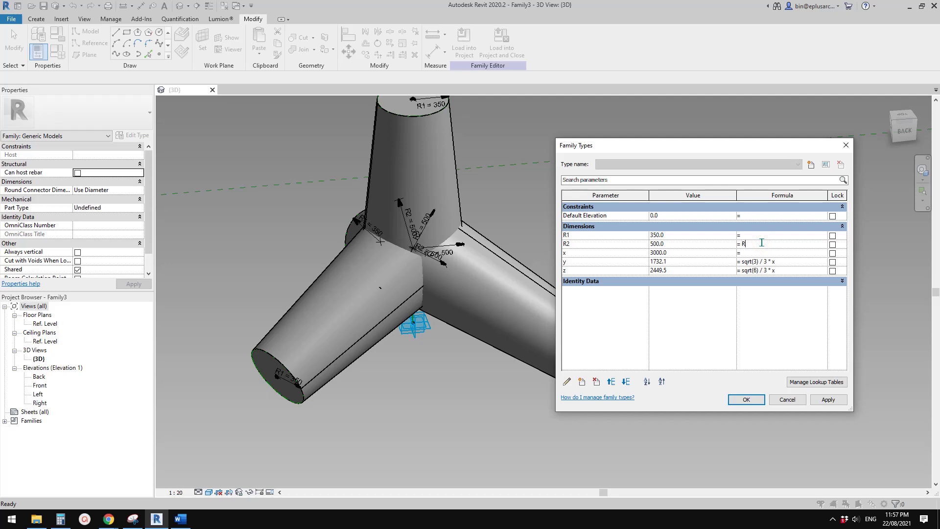
pyautogui.press('BackSpace')
pyautogui.click(699, 235)
pyautogui.click(754, 236)
pyautogui.write('x/9')
pyautogui.click(814, 400)
pyautogui.click(749, 400)
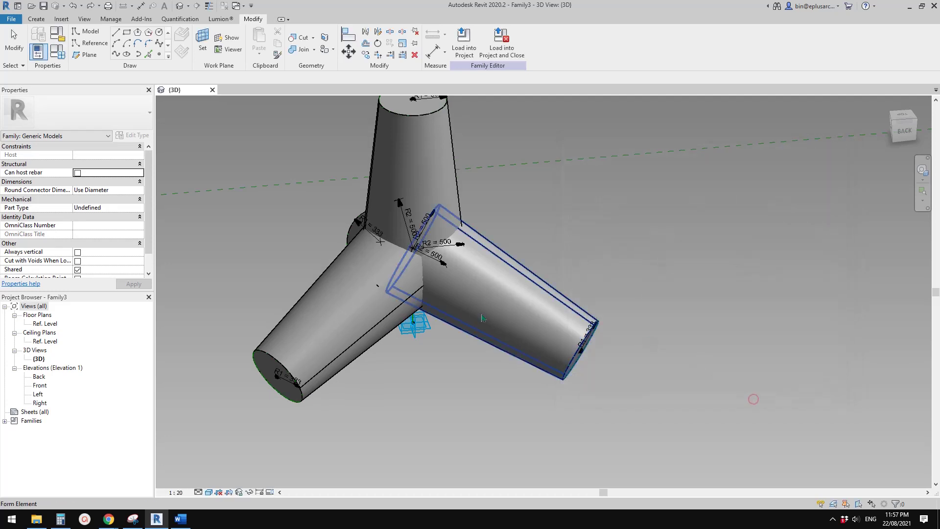
# - Flex the tetrapod by applying 2400 and 1200 to the parameter x
pyautogui.scroll(-3, 382, 353)
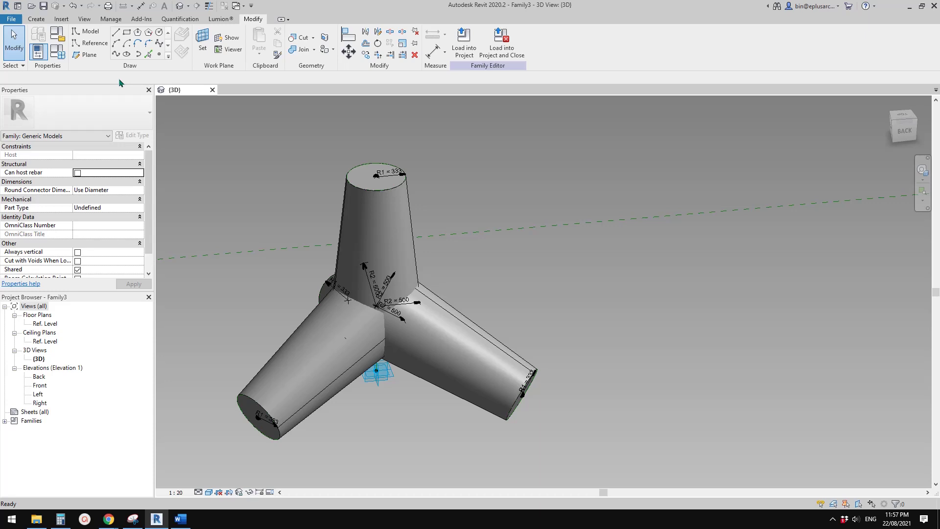
pyautogui.click(54, 51)
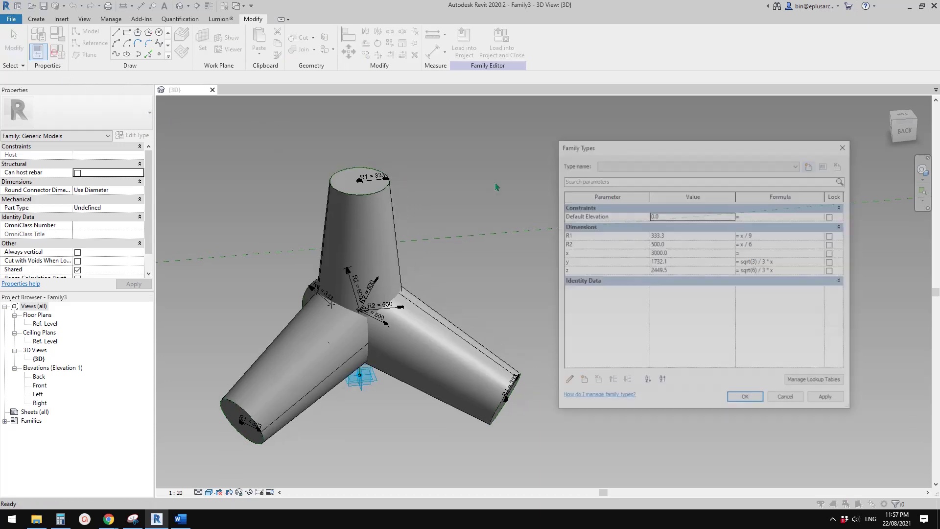
pyautogui.click(682, 252)
pyautogui.write('2400')
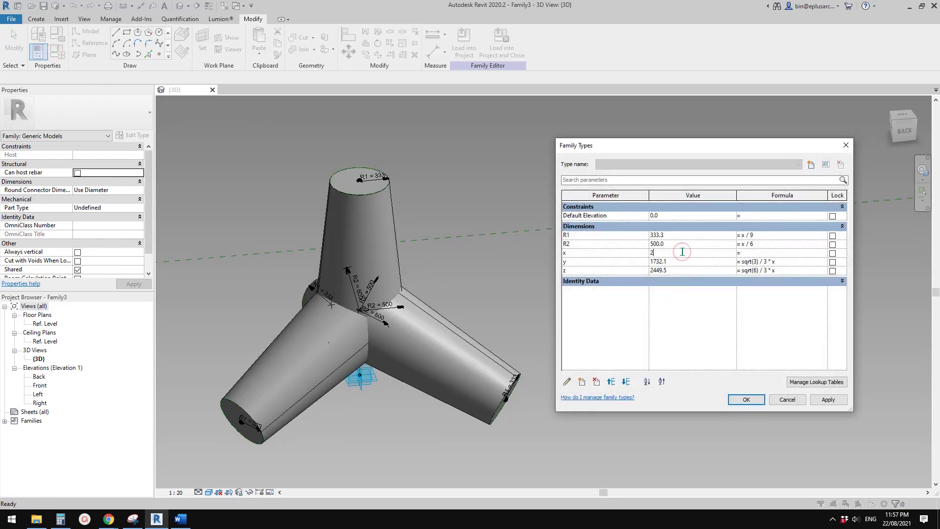
pyautogui.click(828, 399)
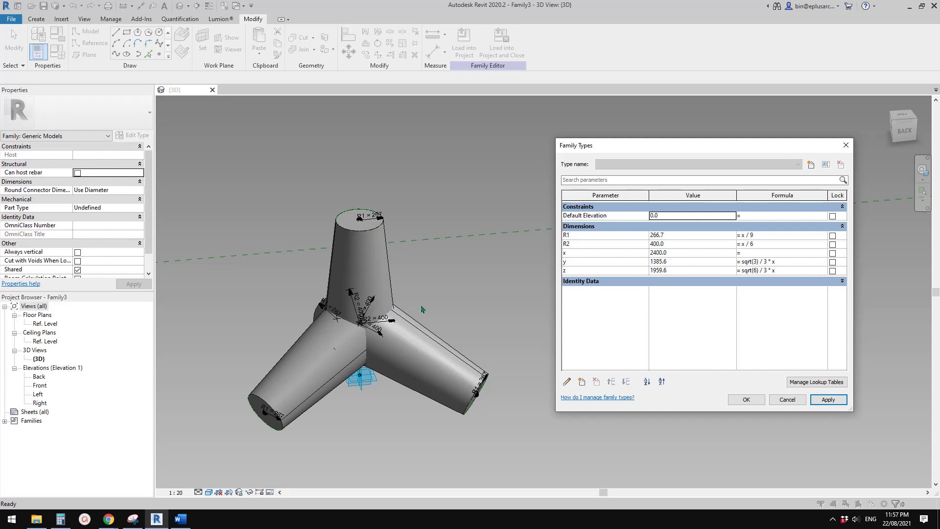
pyautogui.click(685, 254)
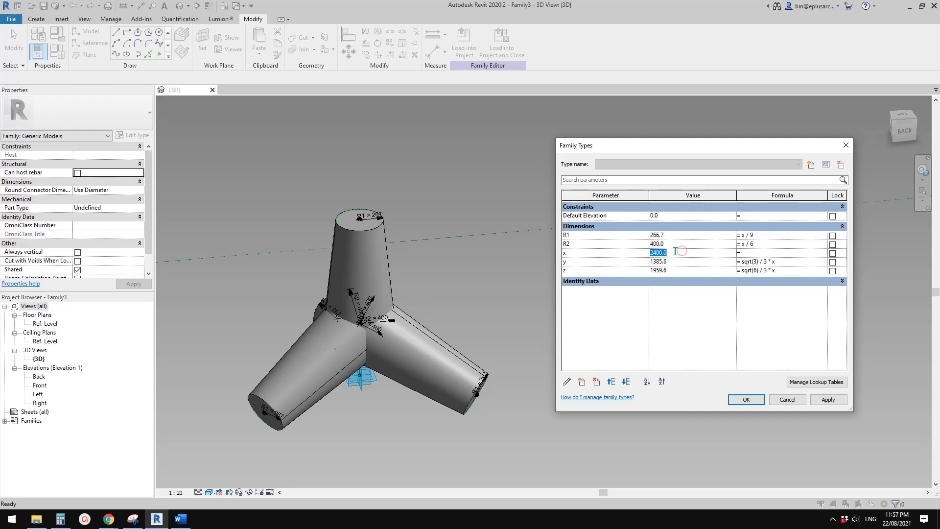
pyautogui.write('1200')
pyautogui.click(835, 399)
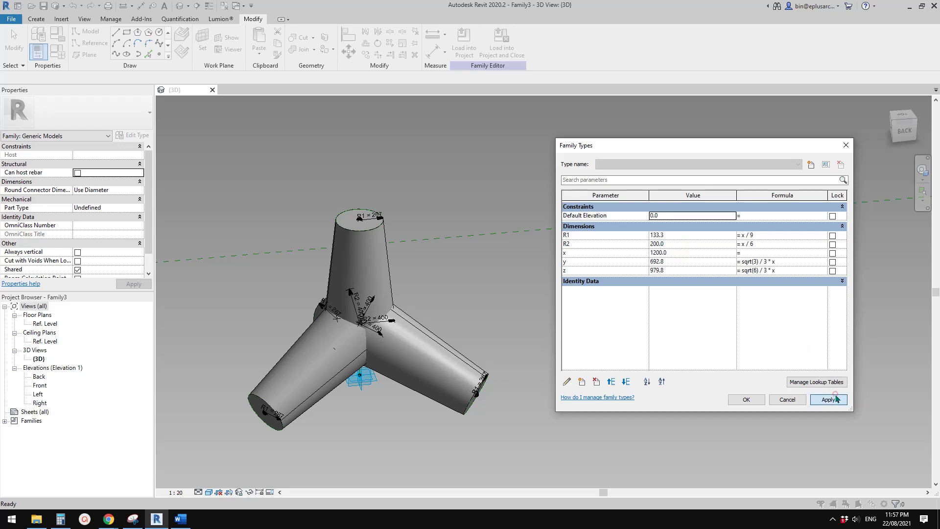
# - Set the parameter x to 3000, accept the family types, and inspect the resized tetrapod from several sides
pyautogui.click(678, 253)
pyautogui.write('30')
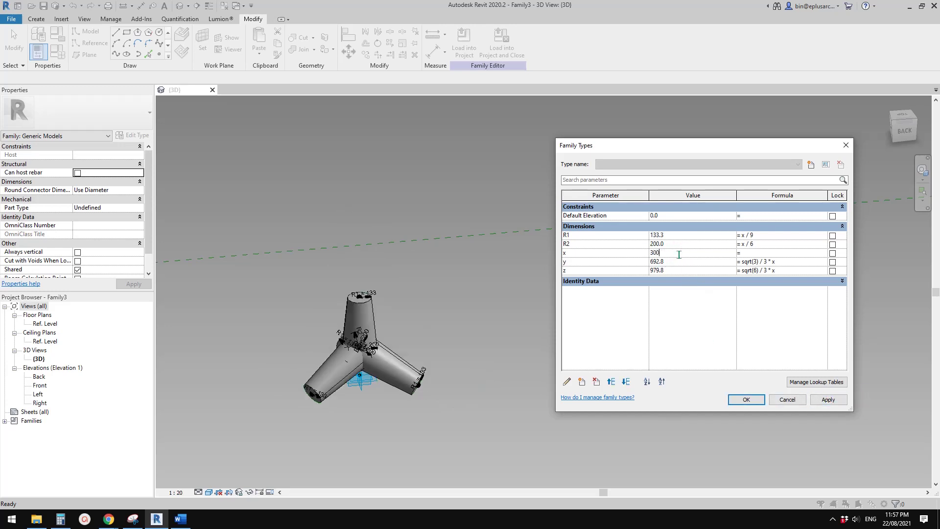
pyautogui.click(829, 399)
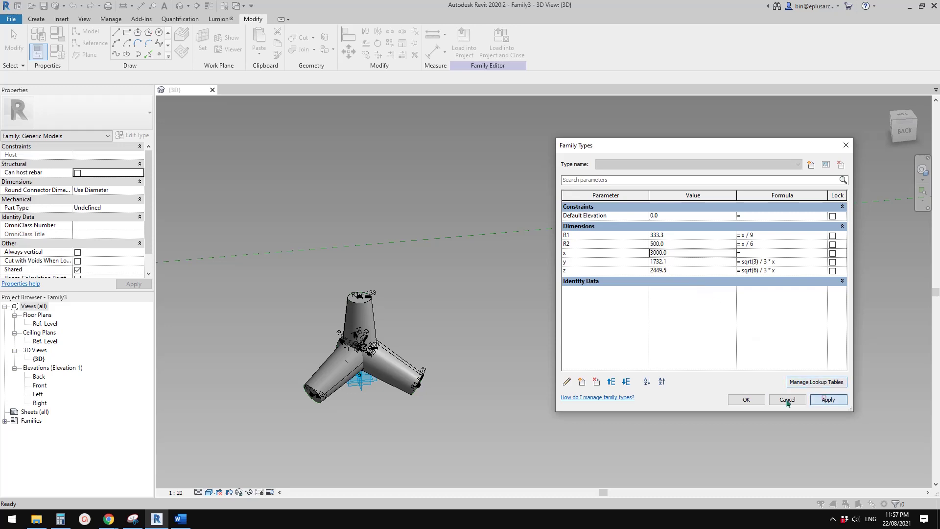
pyautogui.click(747, 399)
pyautogui.click(490, 342)
pyautogui.scroll(3, 539, 313)
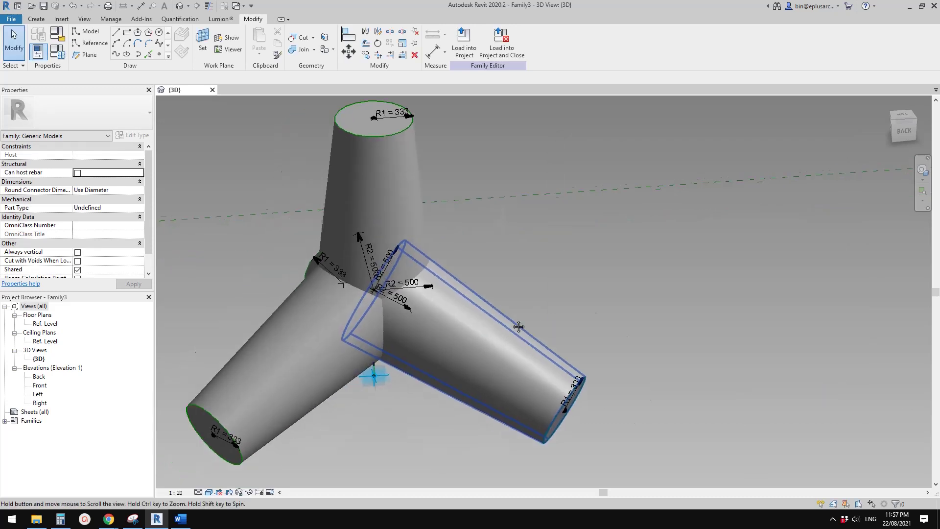
pyautogui.keyDown('shift'); pyautogui.moveTo(585, 296); pyautogui.dragTo(622, 289, button='middle'); pyautogui.keyUp('shift')
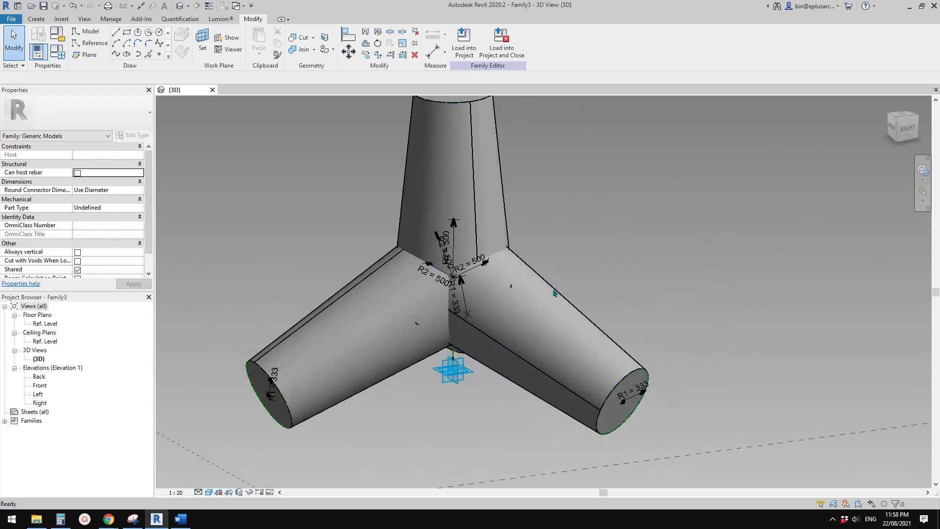
pyautogui.keyDown('shift'); pyautogui.moveTo(460, 294); pyautogui.dragTo(563, 294, button='middle'); pyautogui.keyUp('shift')
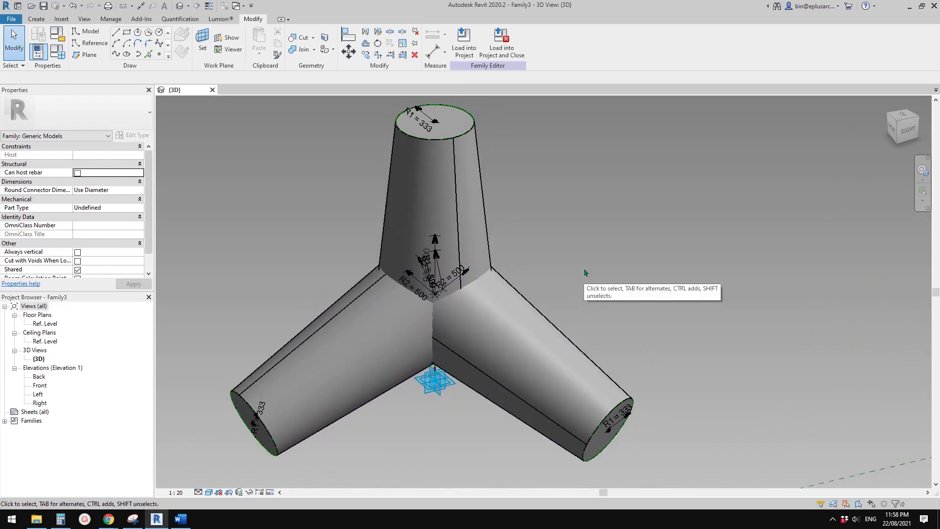